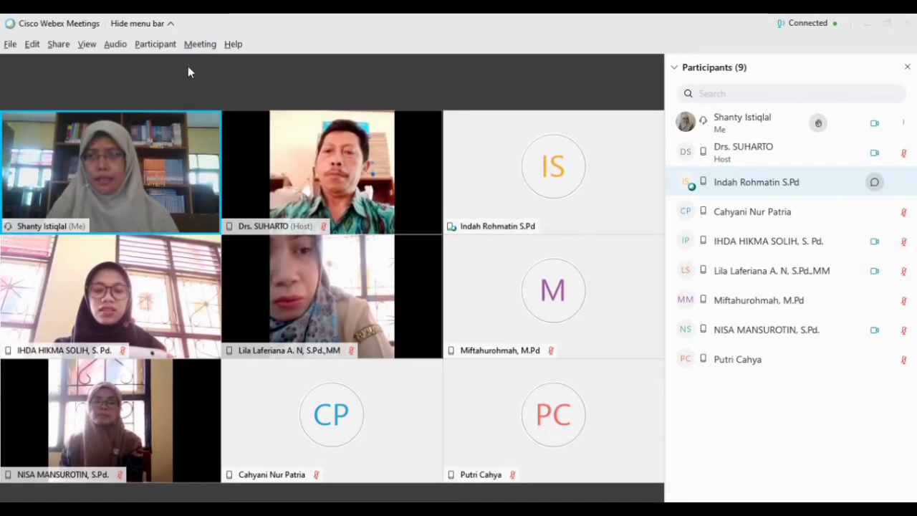
# - Share the Microsoft Excel(2) application with the meeting participants
pyautogui.click(60, 43)
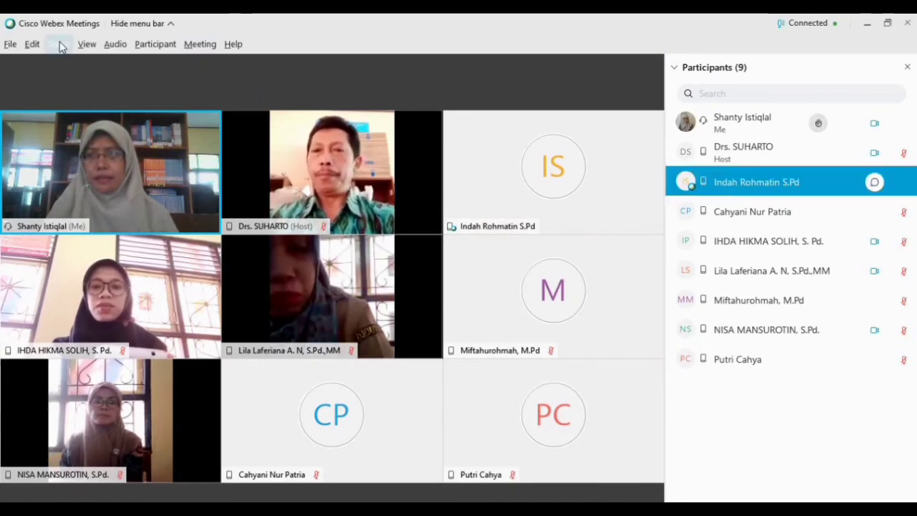
pyautogui.click(60, 44)
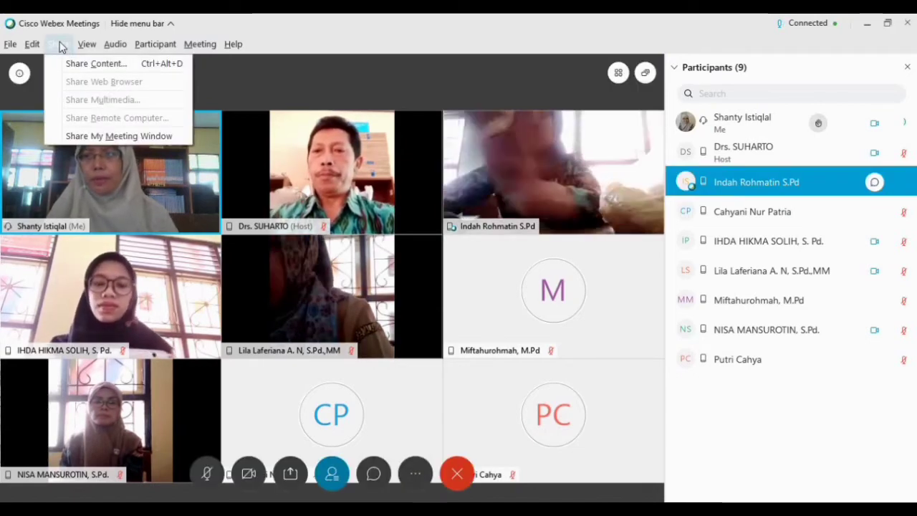
pyautogui.click(59, 45)
pyautogui.click(58, 46)
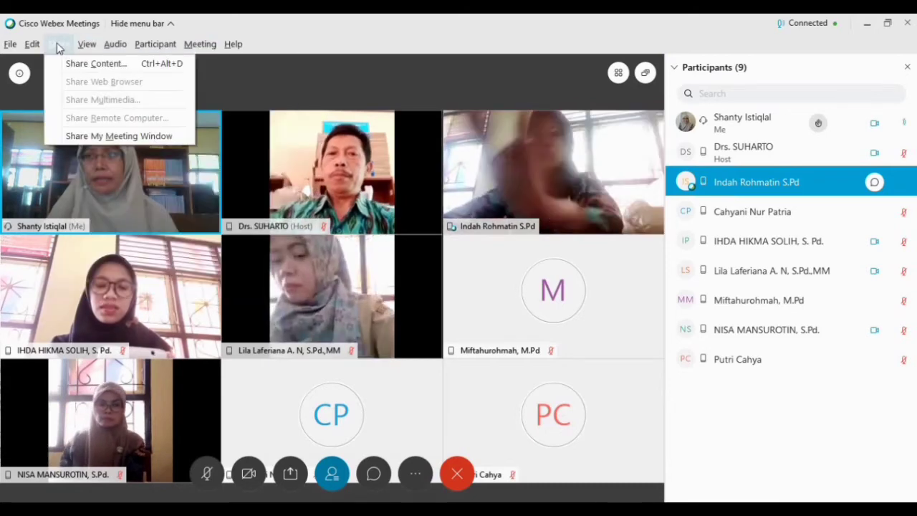
pyautogui.click(58, 64)
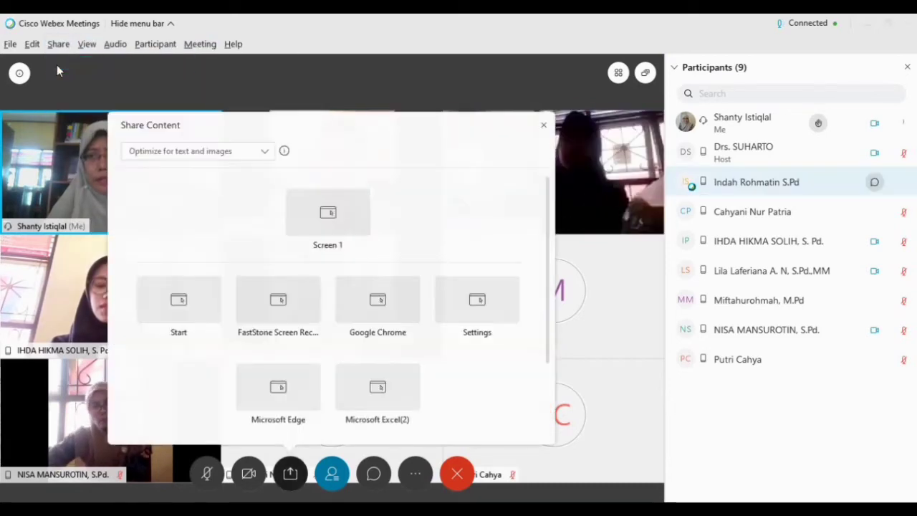
pyautogui.moveTo(392, 387)
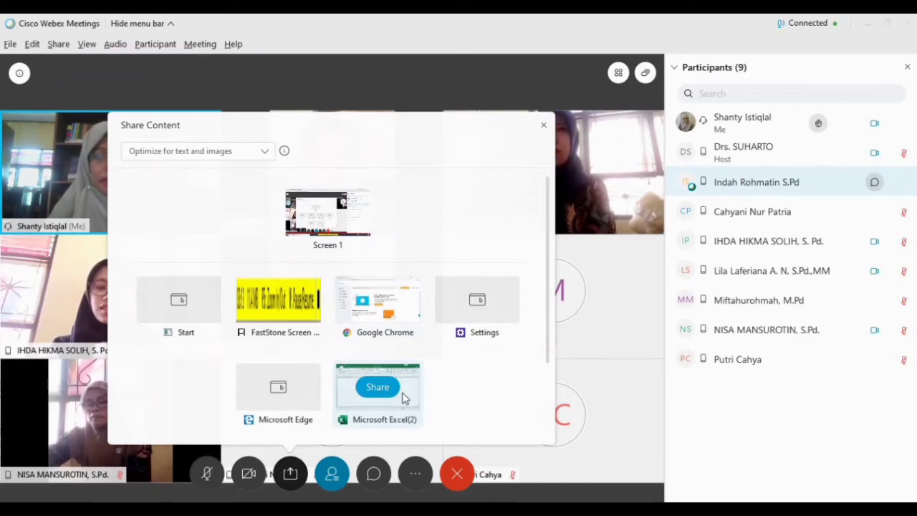
pyautogui.click(377, 387)
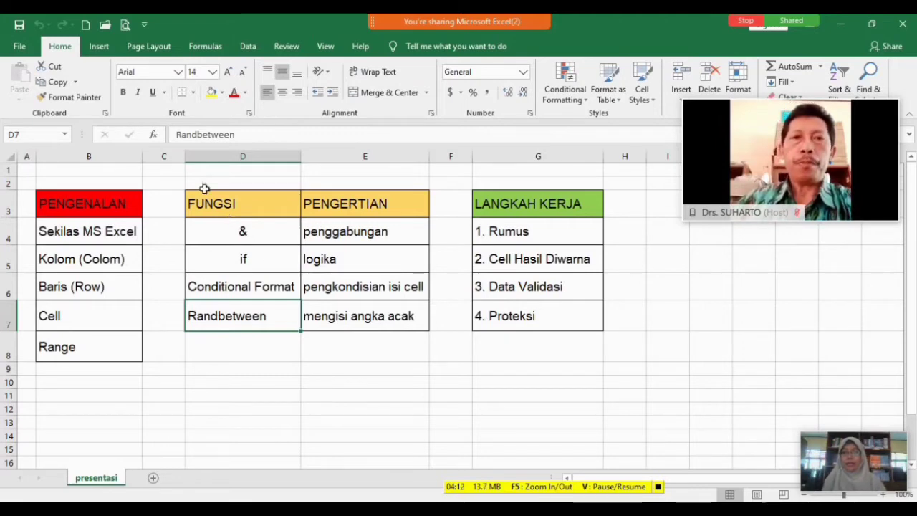
# - Narrow the empty spacer columns C and F between the three tables
pyautogui.moveTo(186, 154); pyautogui.dragTo(174, 153)
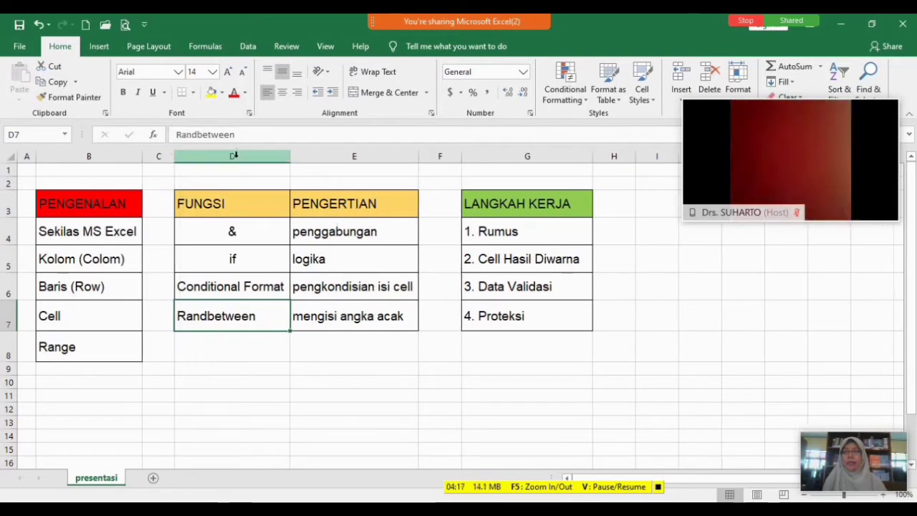
pyautogui.moveTo(453, 155); pyautogui.dragTo(447, 154)
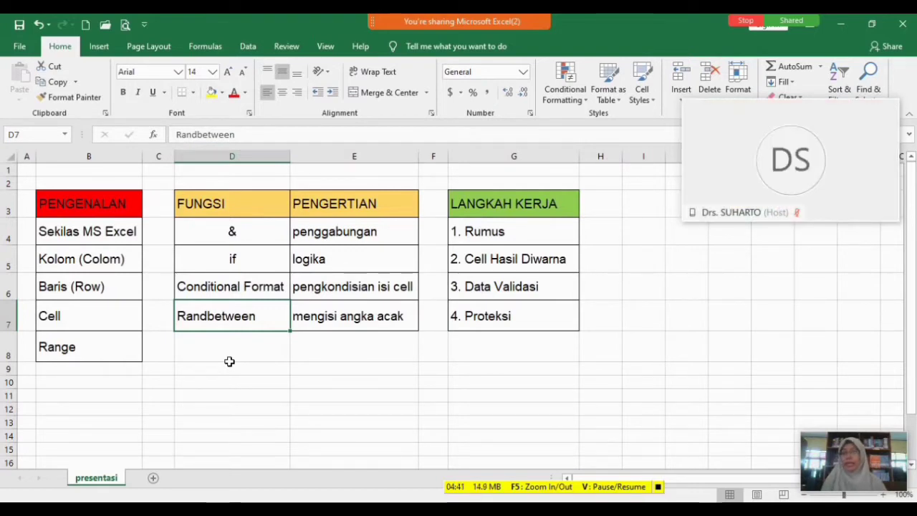
# - Point out what columns and rows are by selecting columns A to D and rows 1 to 3 in turn
pyautogui.click(116, 263)
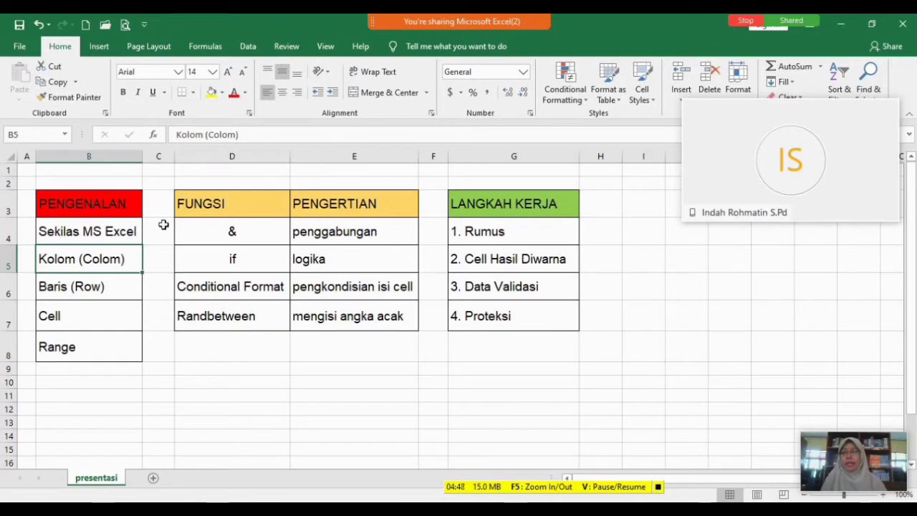
pyautogui.click(28, 155)
pyautogui.click(75, 155)
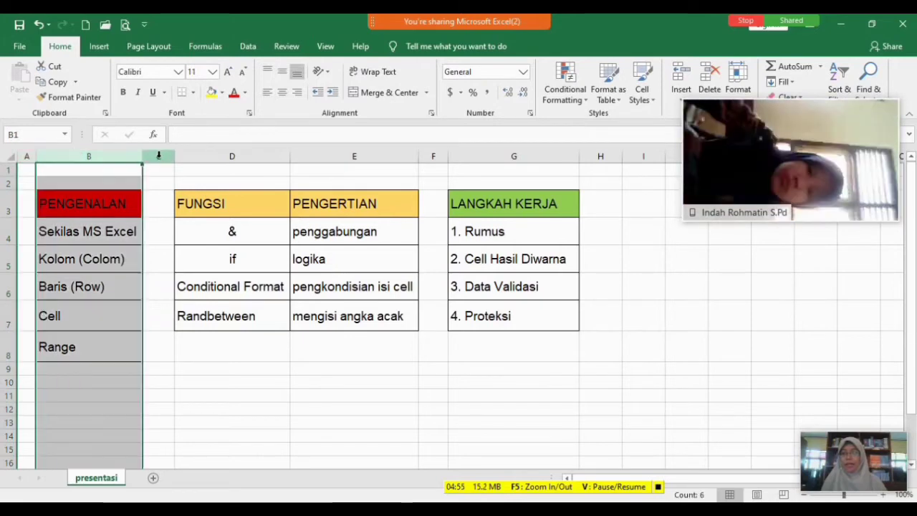
pyautogui.click(158, 154)
pyautogui.click(214, 150)
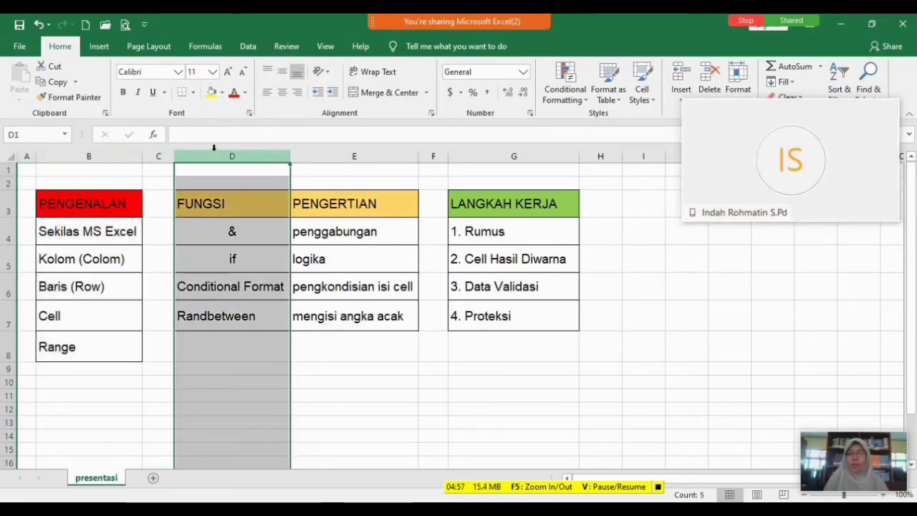
pyautogui.click(4, 169)
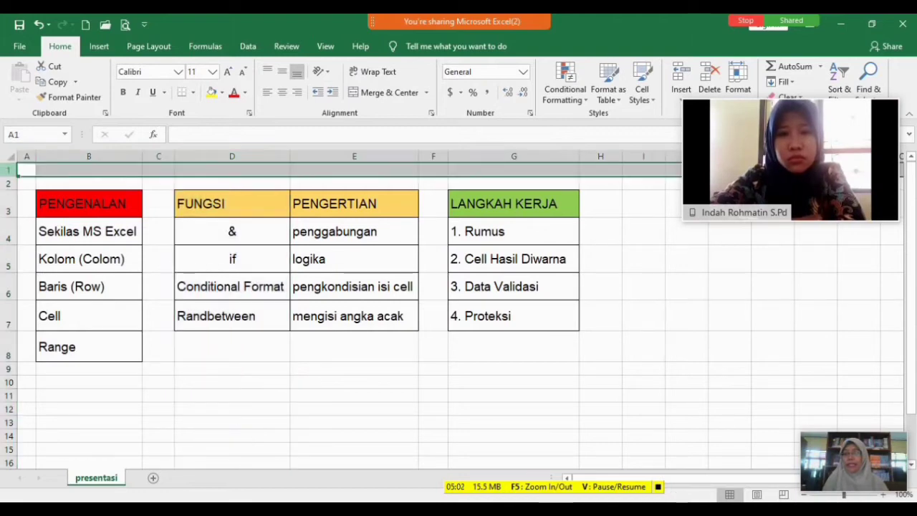
pyautogui.click(4, 184)
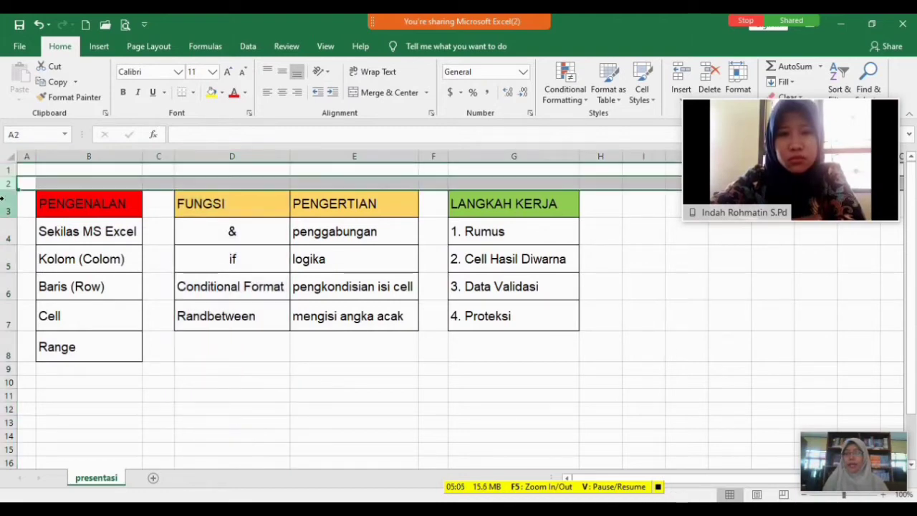
pyautogui.click(4, 206)
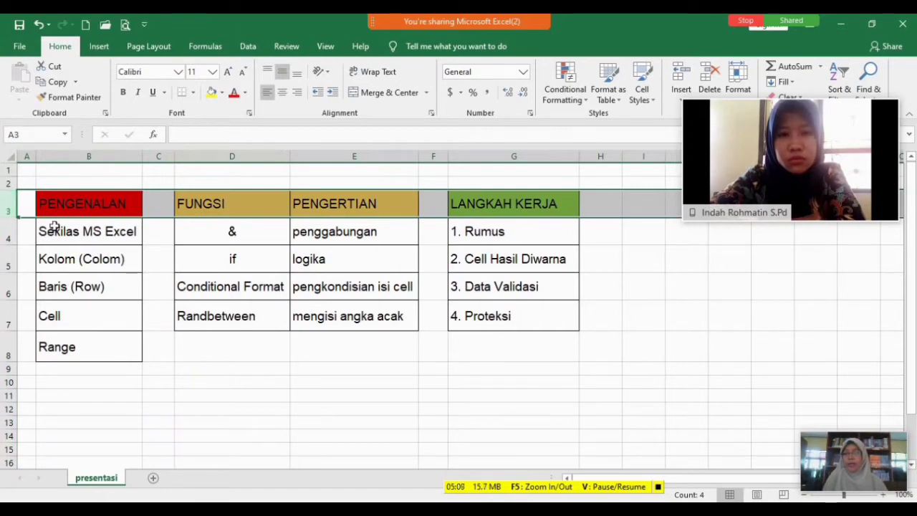
# - Fill cell D9 below the FUNGSI table with yellow
pyautogui.click(226, 368)
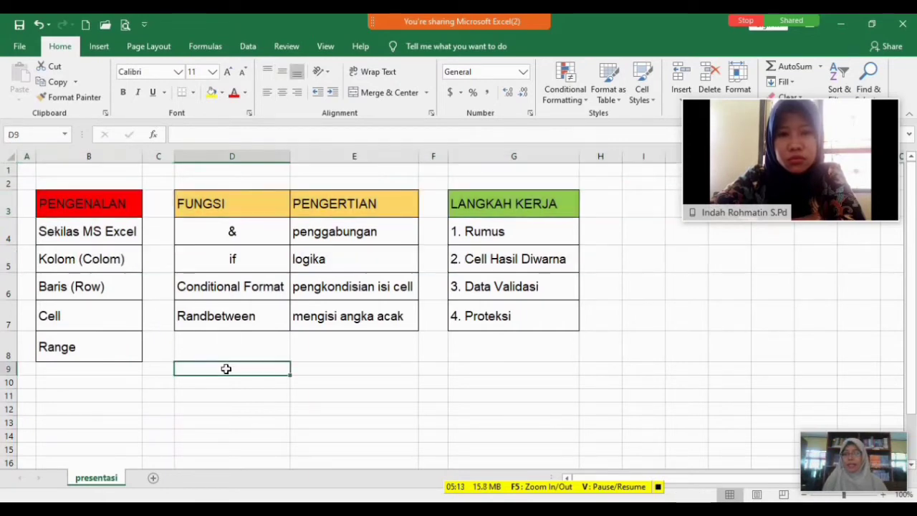
pyautogui.click(211, 93)
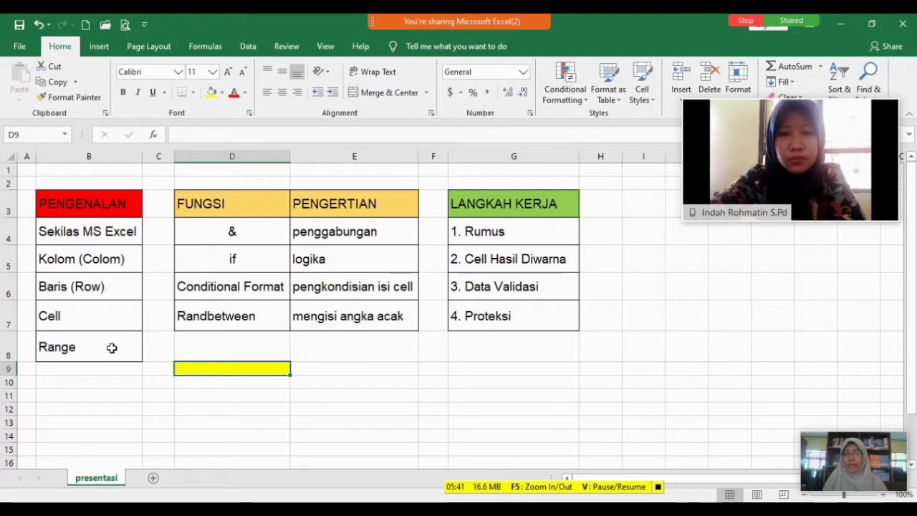
# - Select cells D4:E7 as an example of a range, and clear the selection on the empty cells below
pyautogui.click(213, 230)
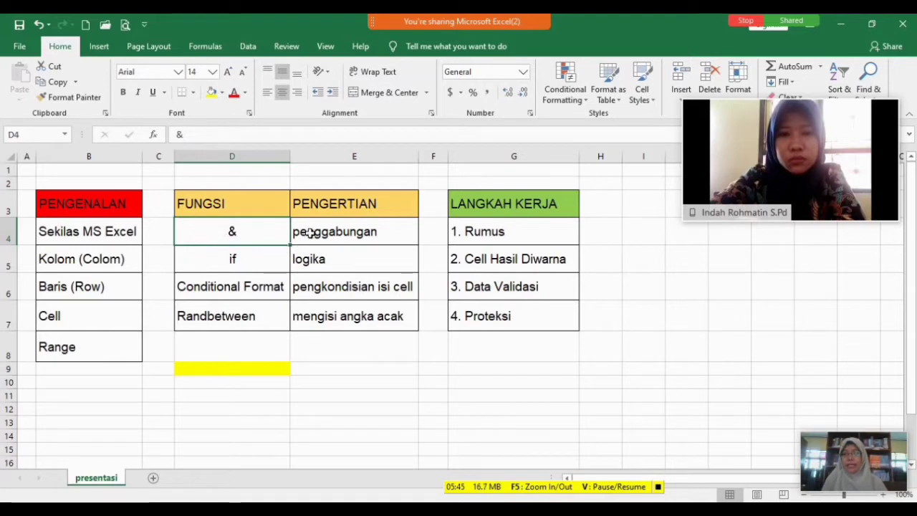
pyautogui.keyDown('shift'); pyautogui.click(355, 325); pyautogui.keyUp('shift')
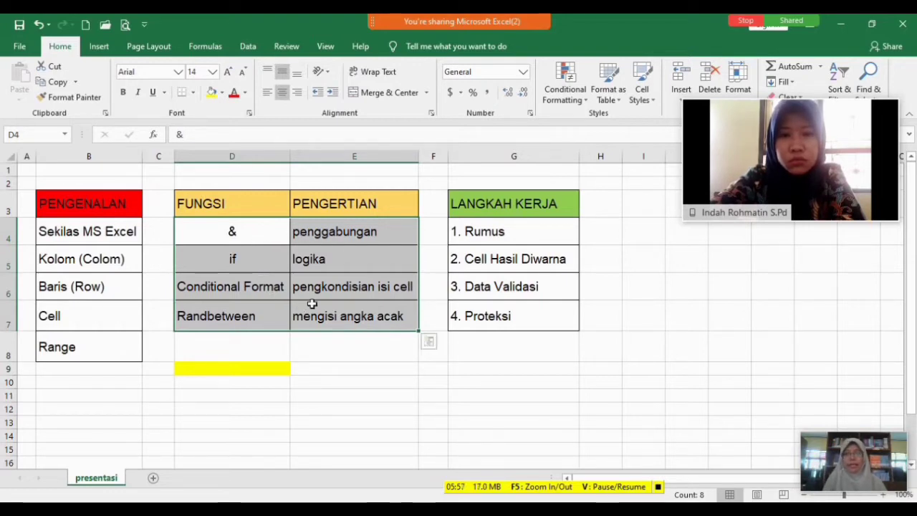
pyautogui.click(321, 363)
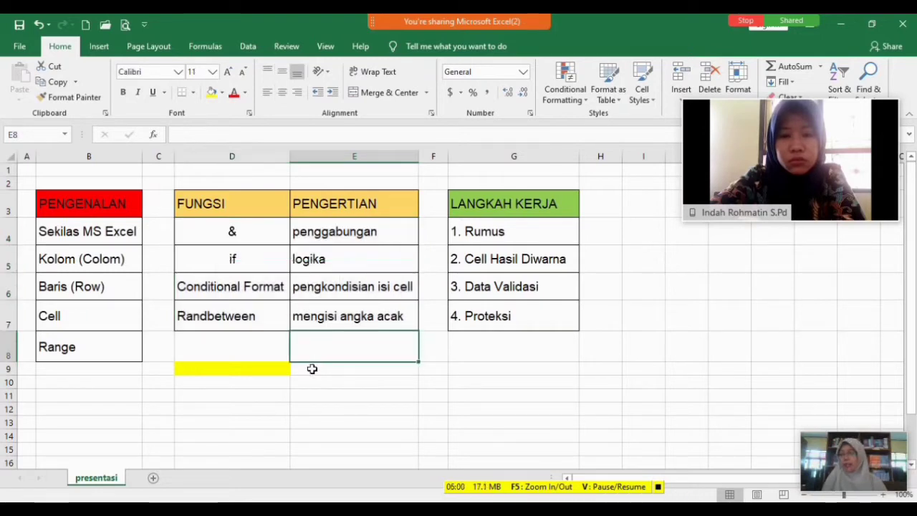
pyautogui.click(312, 368)
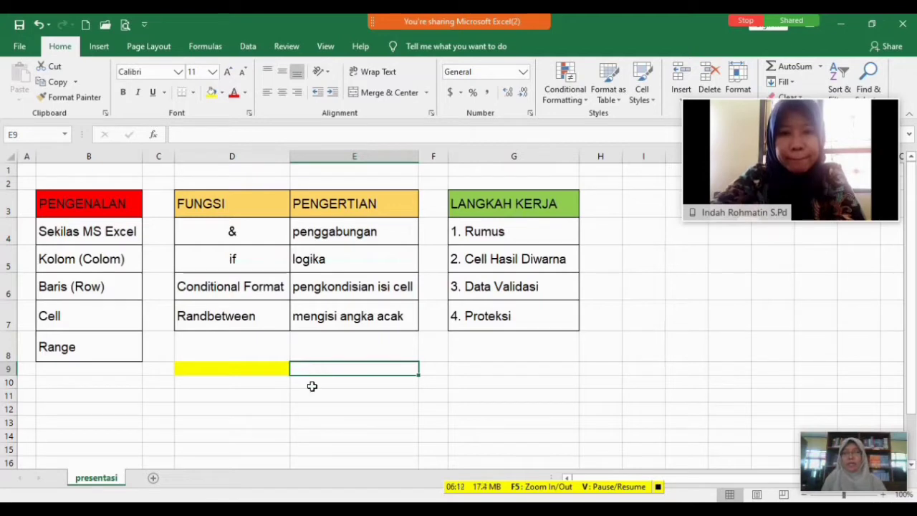
pyautogui.click(311, 384)
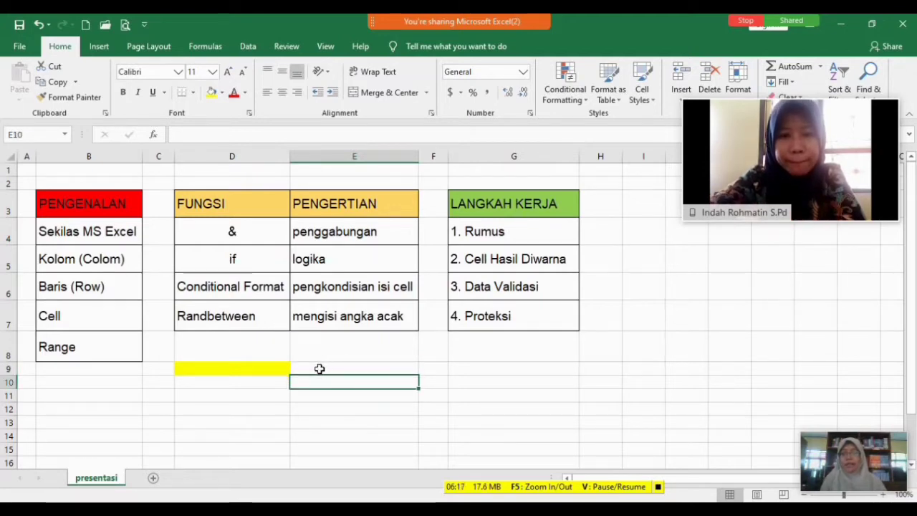
# - Go through the functions and their meanings in the FUNGSI and PENGERTIAN columns, ending at the first LANGKAH KERJA entry
pyautogui.click(254, 234)
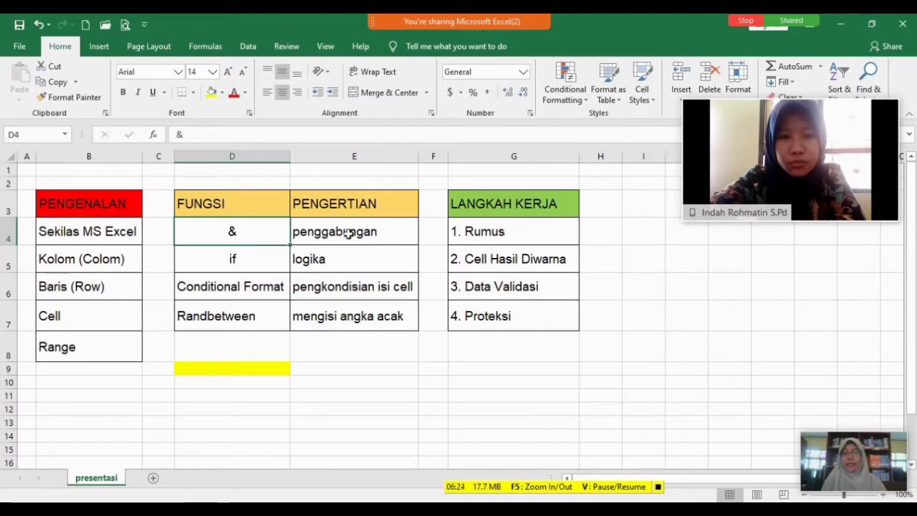
pyautogui.click(253, 258)
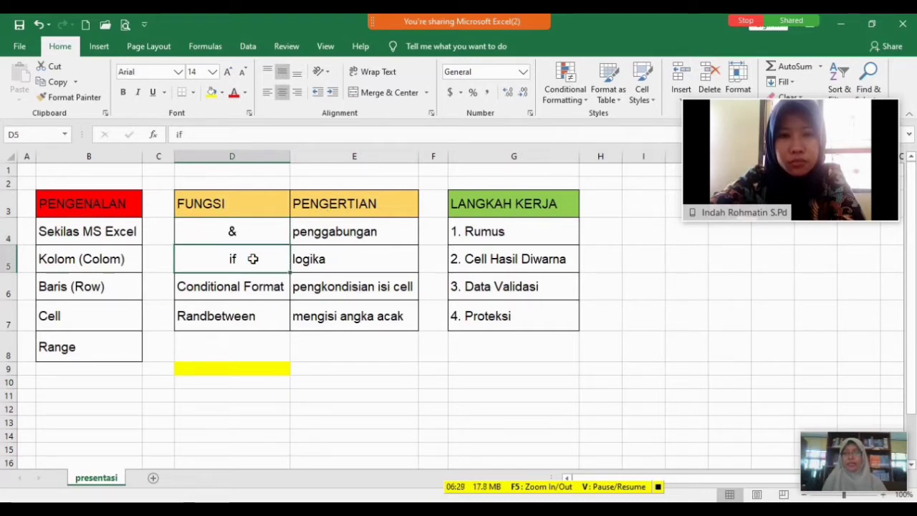
pyautogui.click(321, 256)
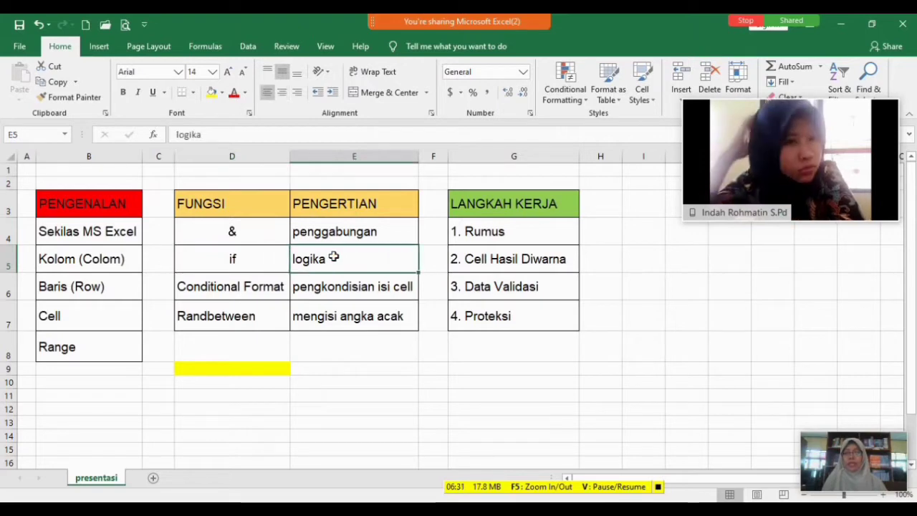
pyautogui.click(252, 284)
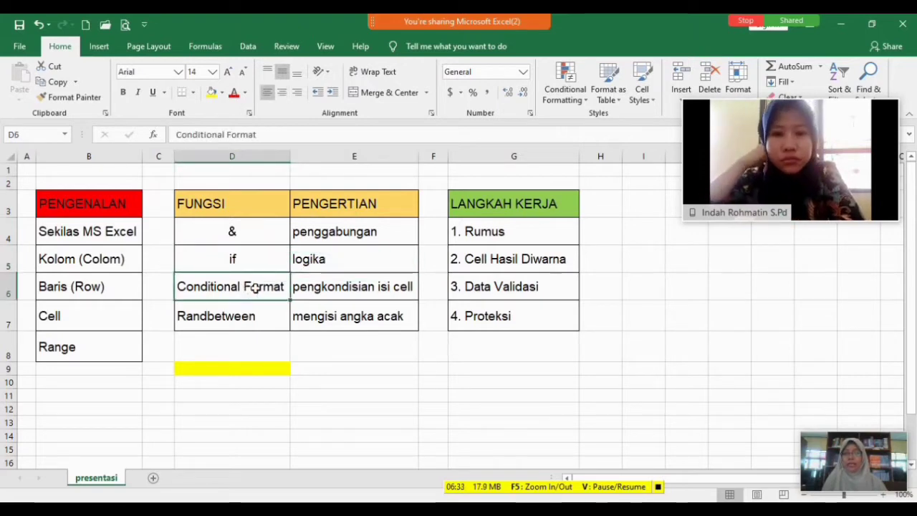
pyautogui.click(368, 290)
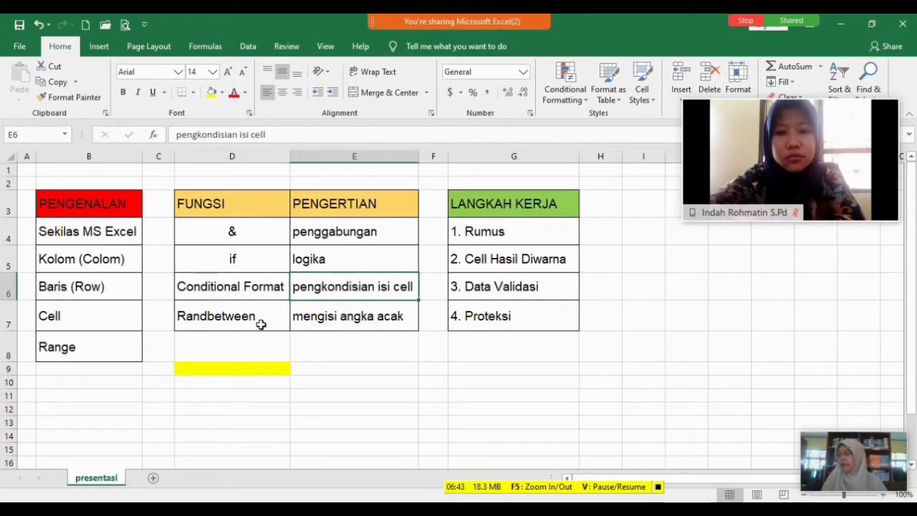
pyautogui.click(323, 316)
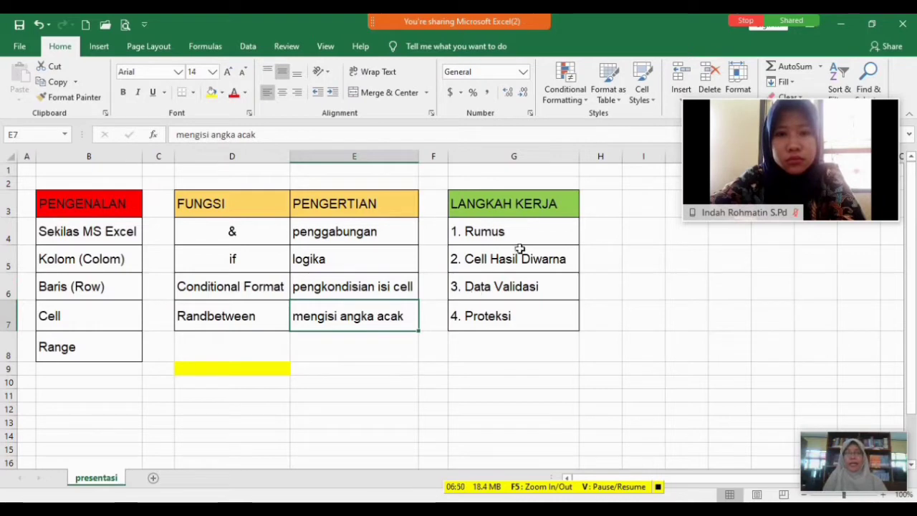
pyautogui.click(534, 231)
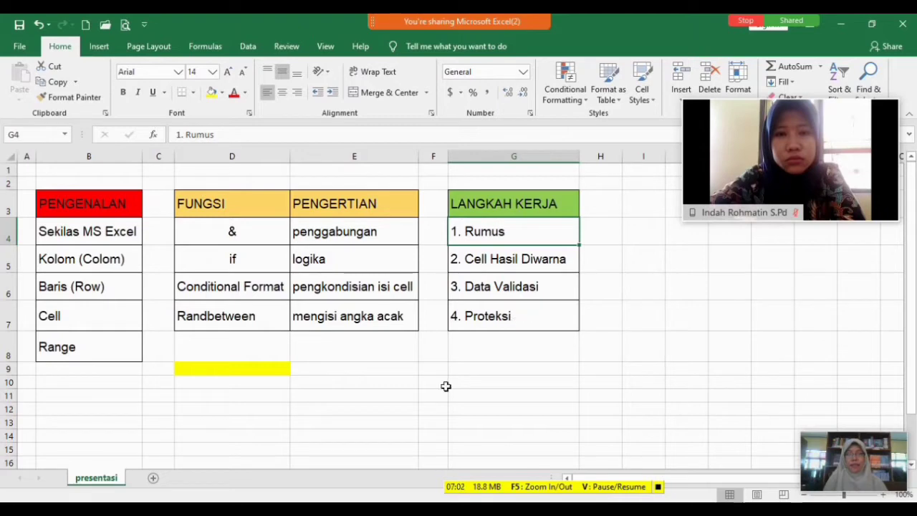
# - In the Book1 workbook, set the font colour of the title in A1 and the subject line in A3 to Automatic black
pyautogui.click(512, 509)
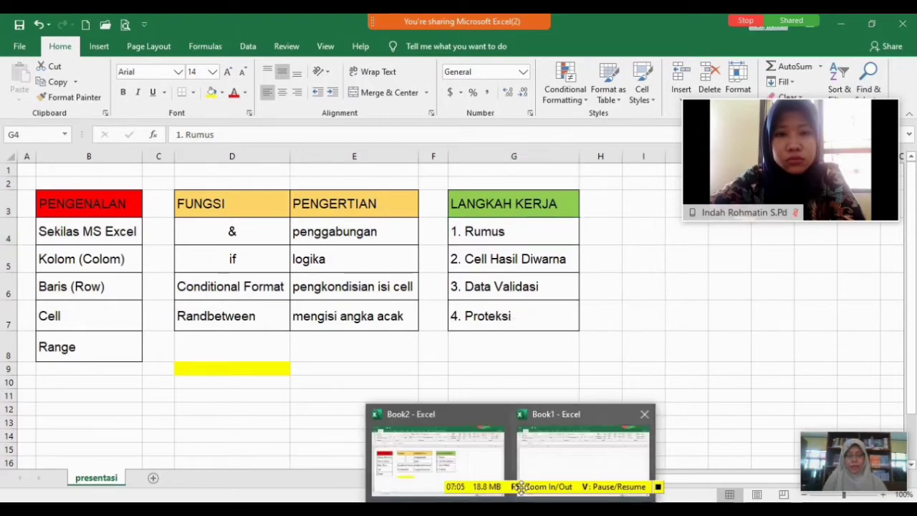
pyautogui.click(543, 467)
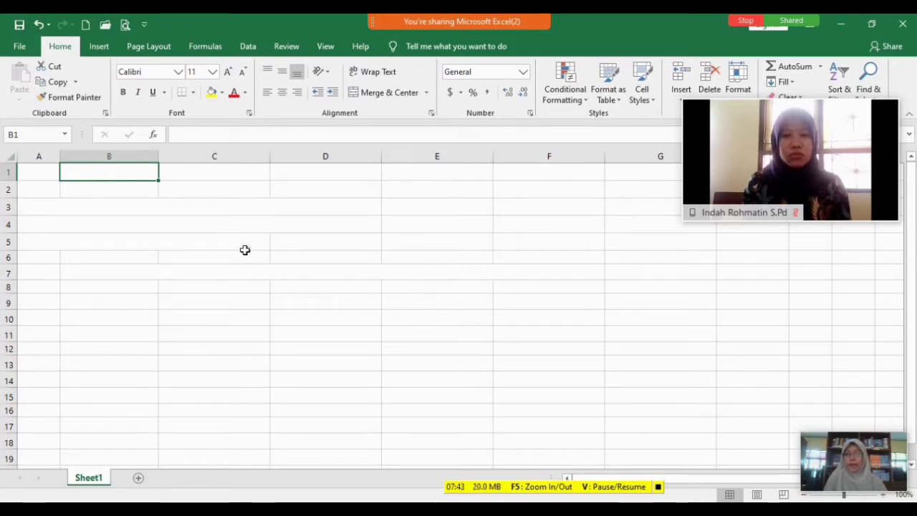
pyautogui.click(42, 176)
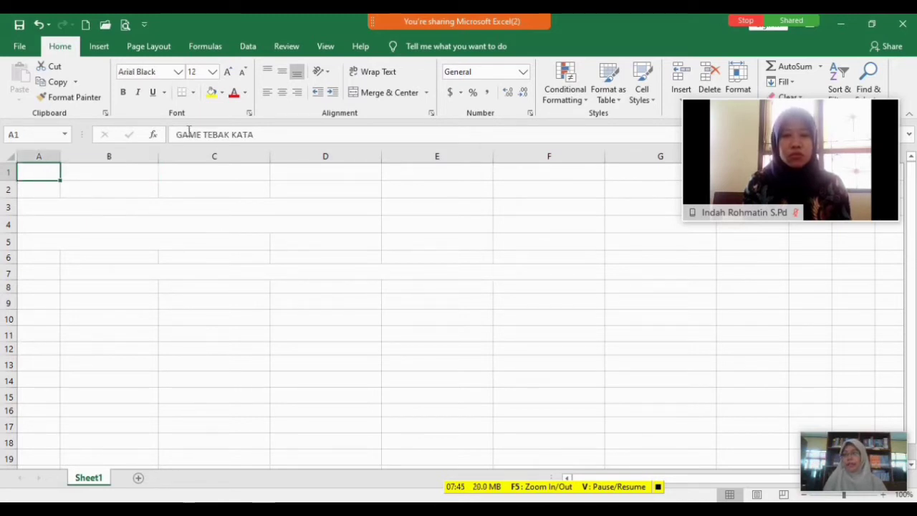
pyautogui.click(245, 95)
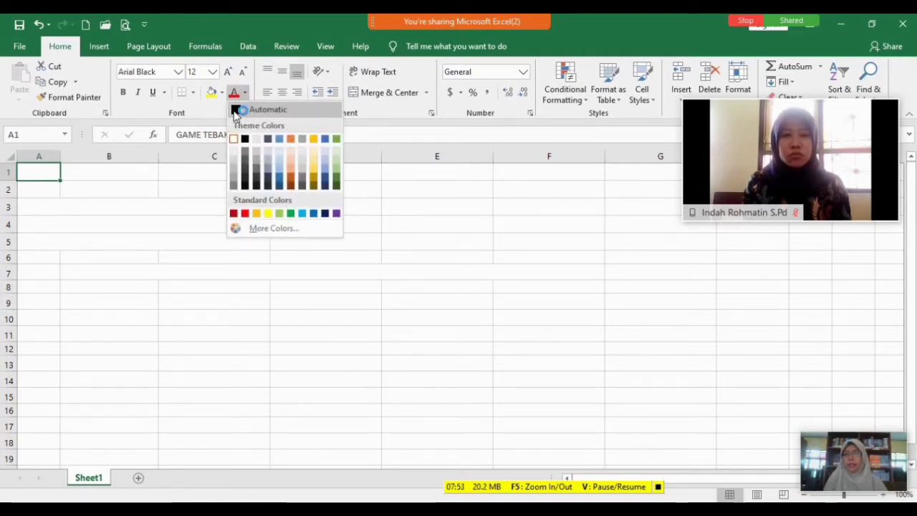
pyautogui.click(235, 110)
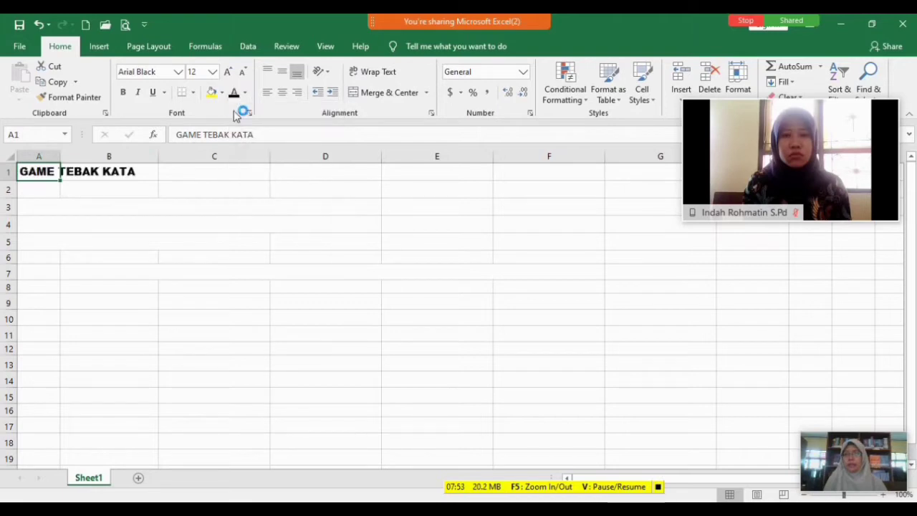
pyautogui.click(41, 203)
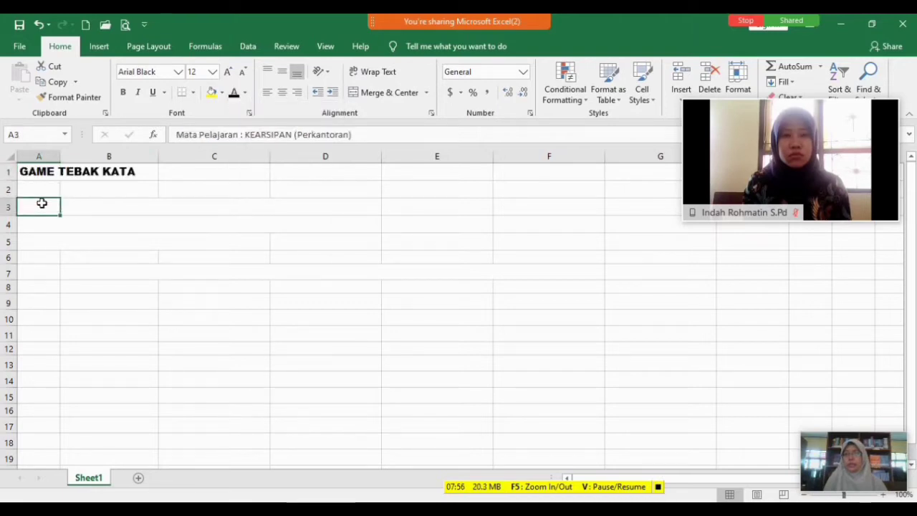
pyautogui.click(233, 96)
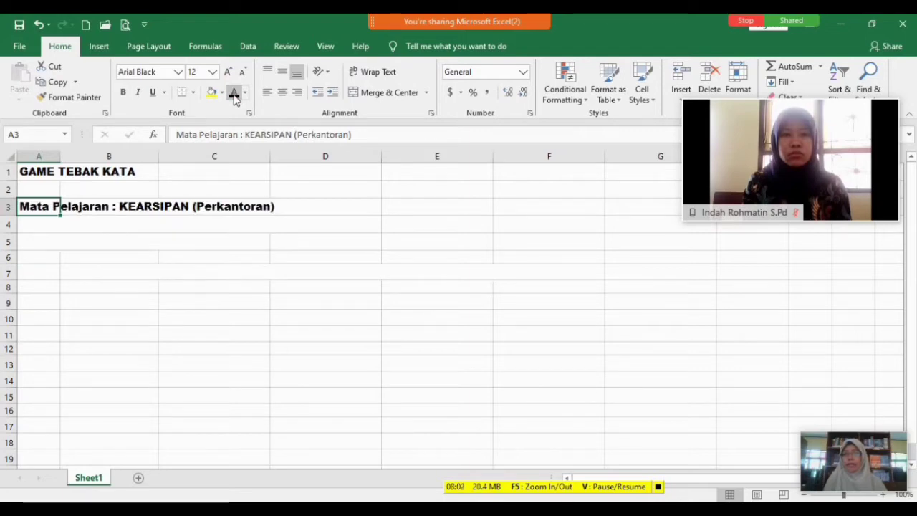
# - Set the font colour of the KD 3.3 line in A4 and the KD 4.3 line in A5 to black
pyautogui.press('Down')
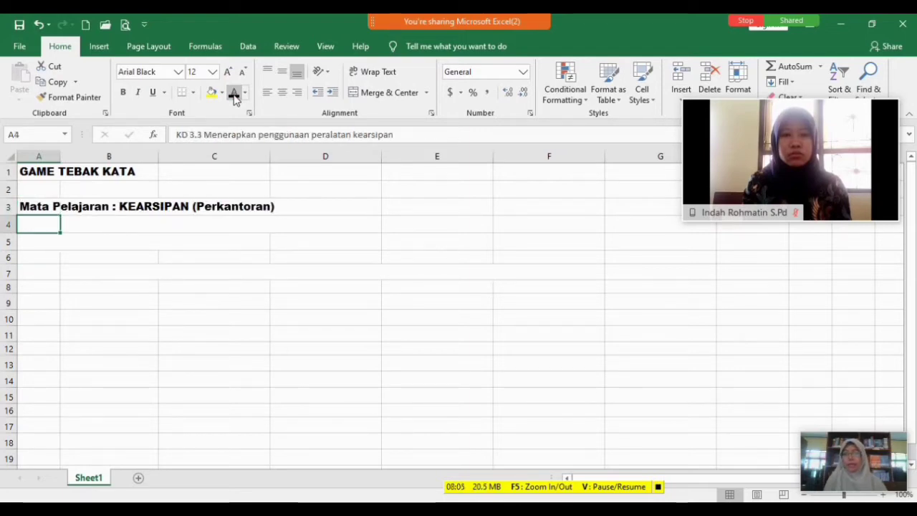
pyautogui.click(233, 94)
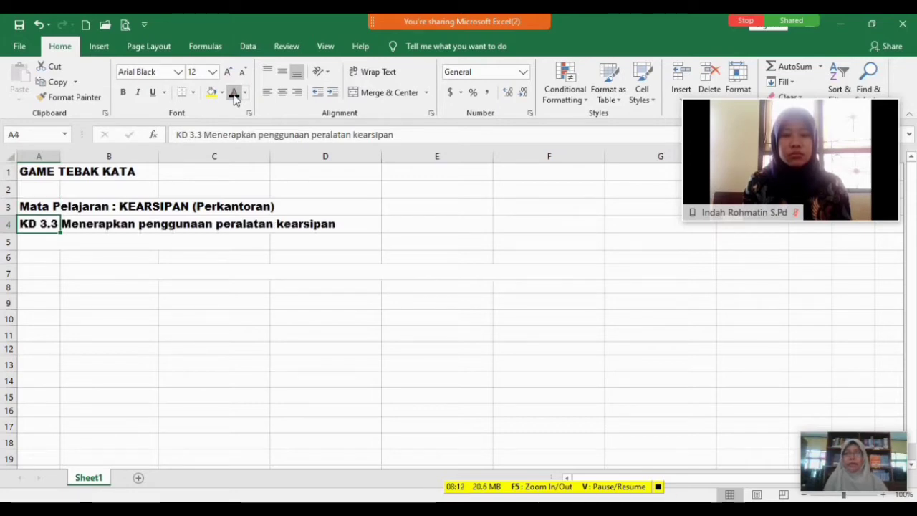
pyautogui.press('Down')
pyautogui.click(233, 93)
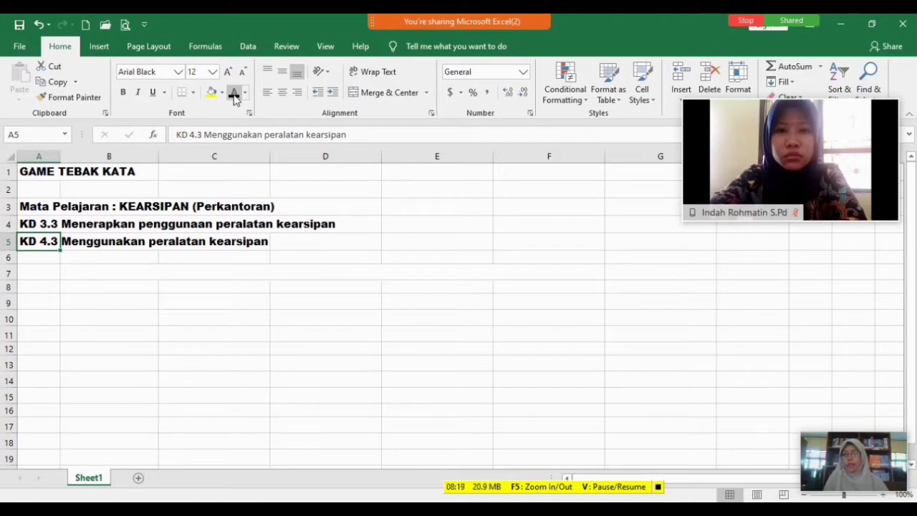
# - Set the font colour of the game instruction sentence in B7 to black
pyautogui.press('Down')
pyautogui.press('Down')
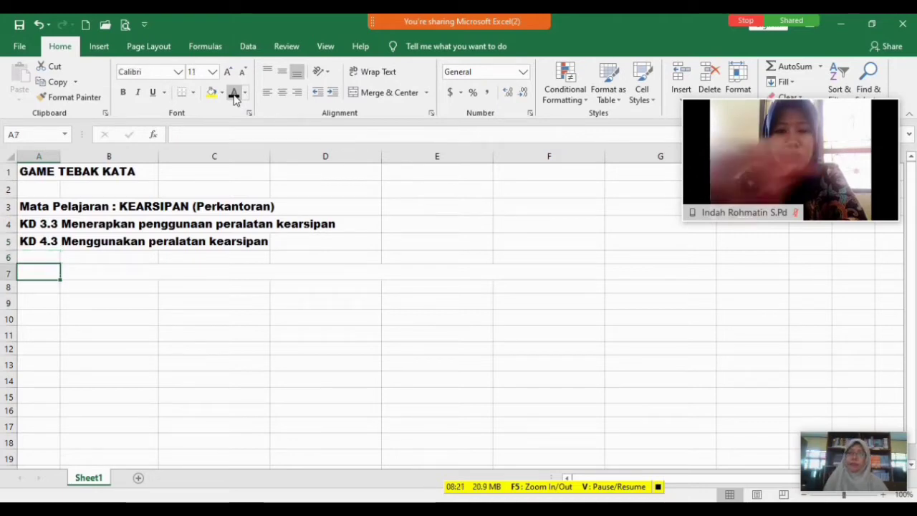
pyautogui.press('Right')
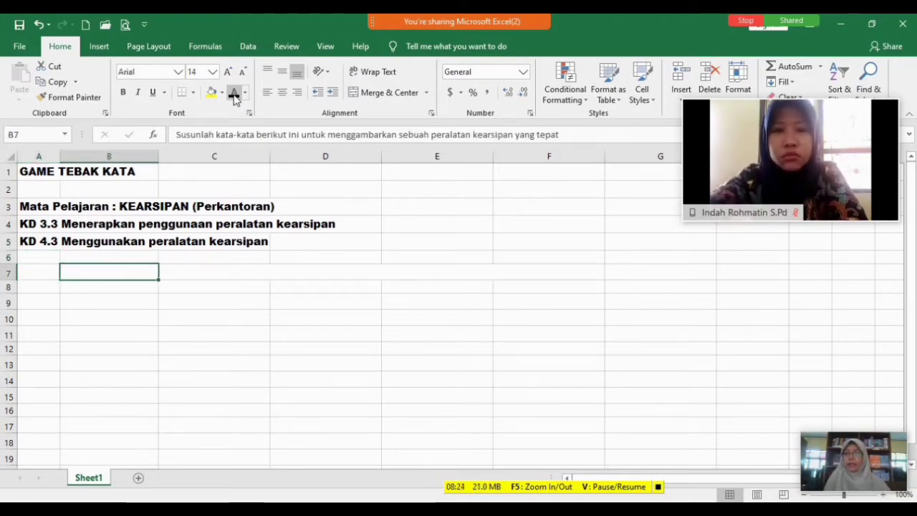
pyautogui.click(233, 95)
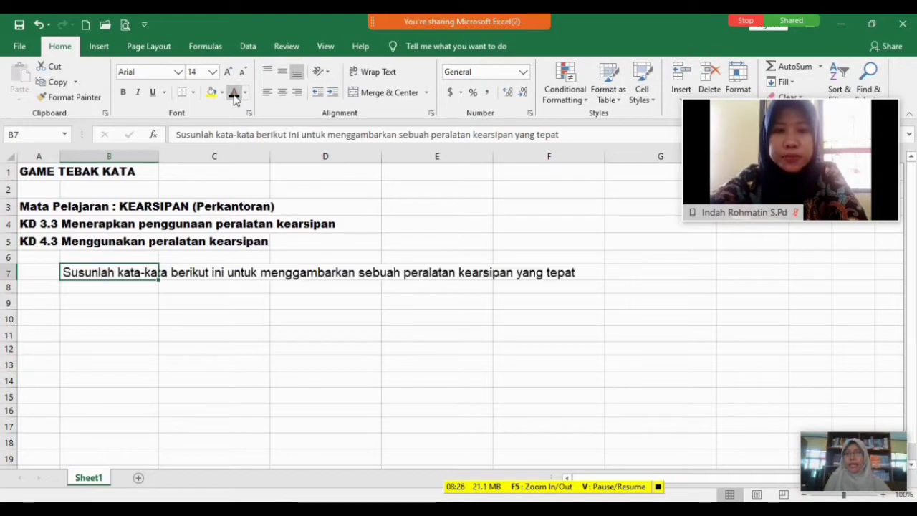
# - Set the font colour of the row labels Kata Acak in B9 and Jawaban Anda in B10 to black
pyautogui.press('Down')
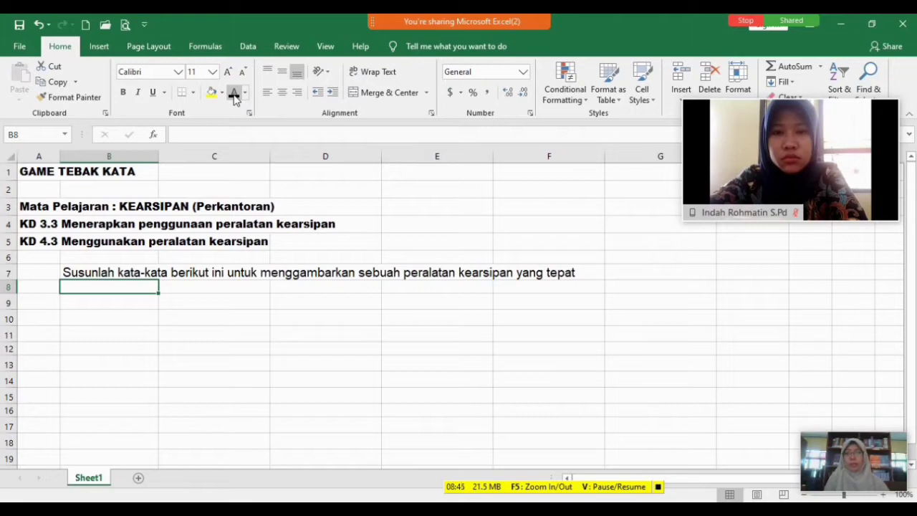
pyautogui.press('Down')
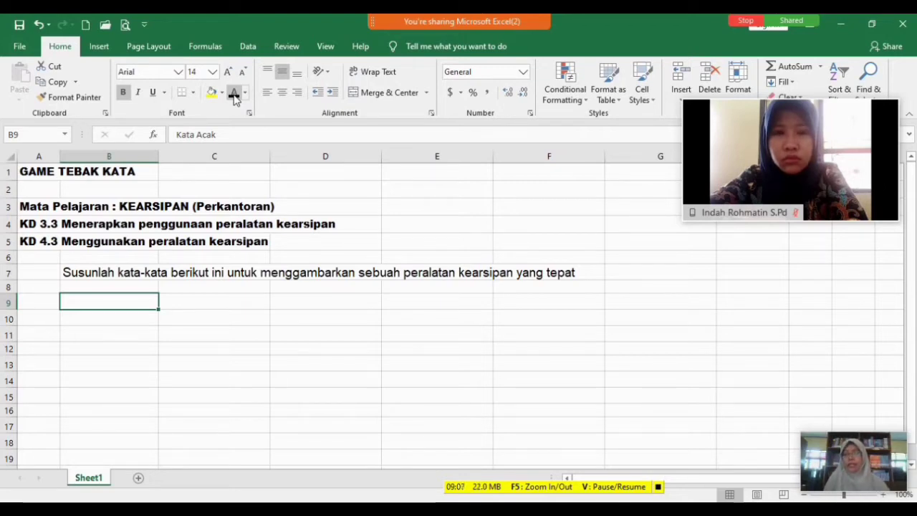
pyautogui.click(234, 96)
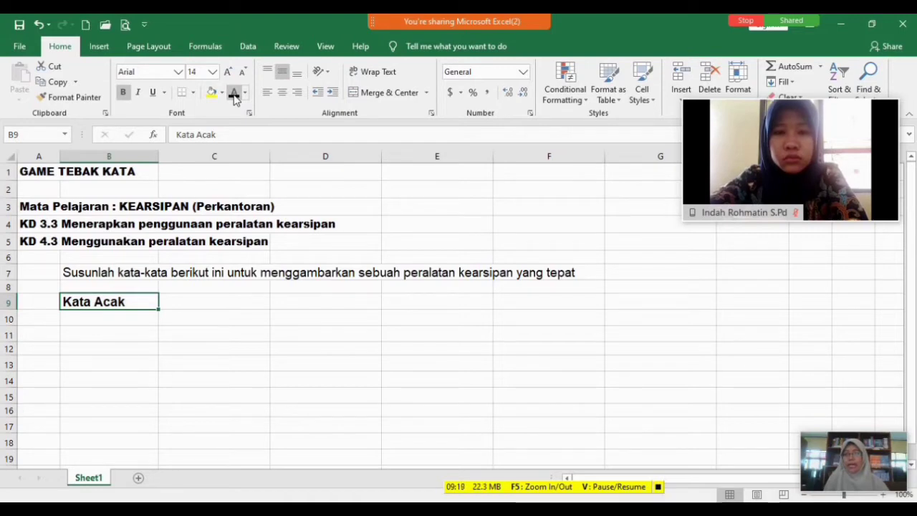
pyautogui.press('Down')
pyautogui.click(233, 94)
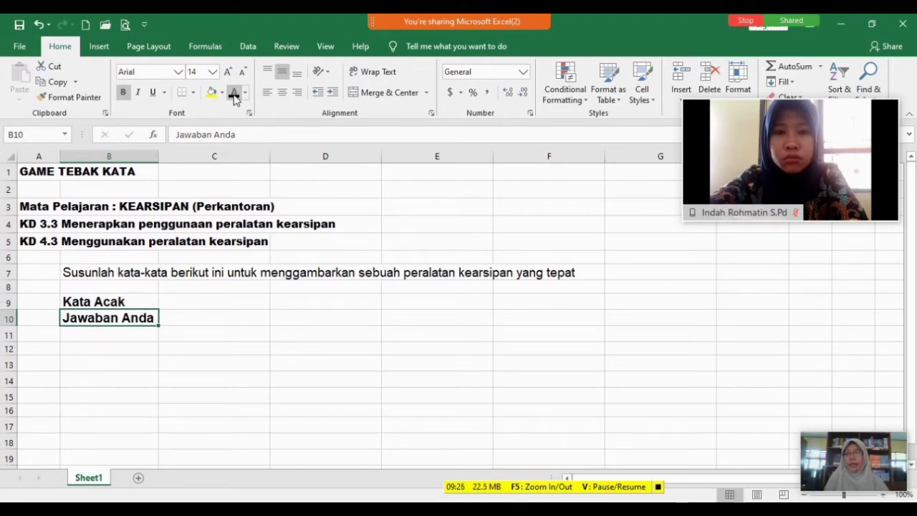
# - Set the font colour of the scrambled words in C9:G9 and the Hasil heading in H9 to black, cell by cell
pyautogui.press('Up')
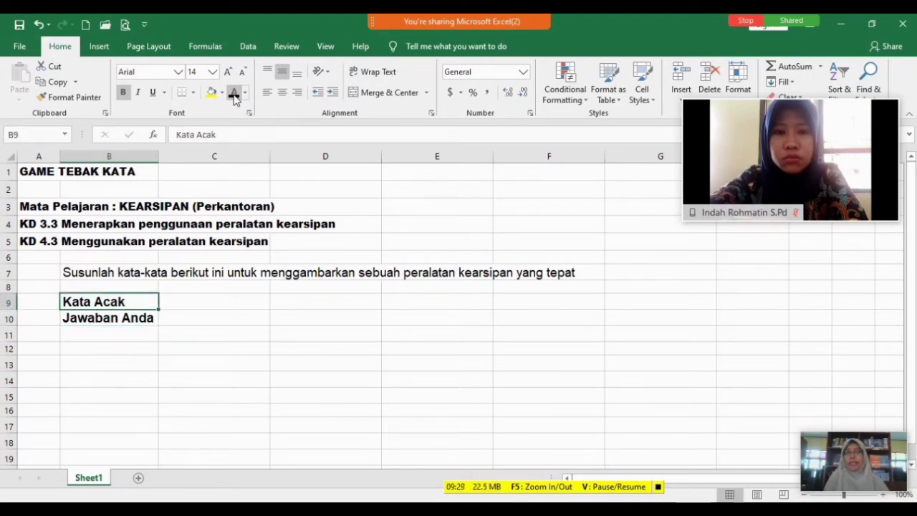
pyautogui.press('Right')
pyautogui.click(234, 98)
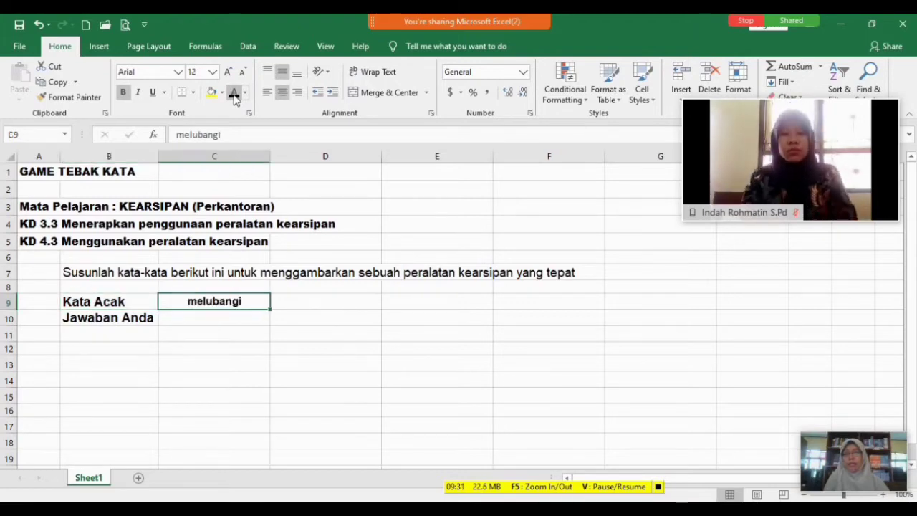
pyautogui.press('Right')
pyautogui.click(234, 98)
pyautogui.press('Right')
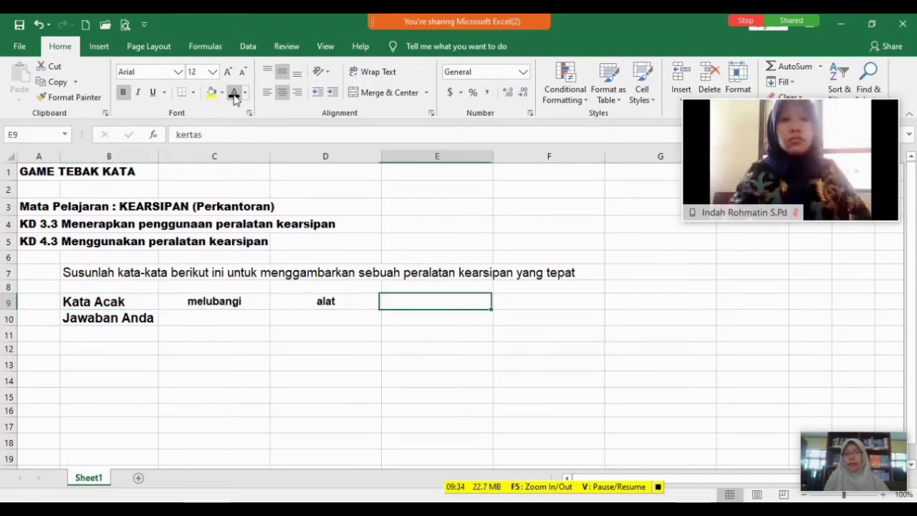
pyautogui.click(235, 98)
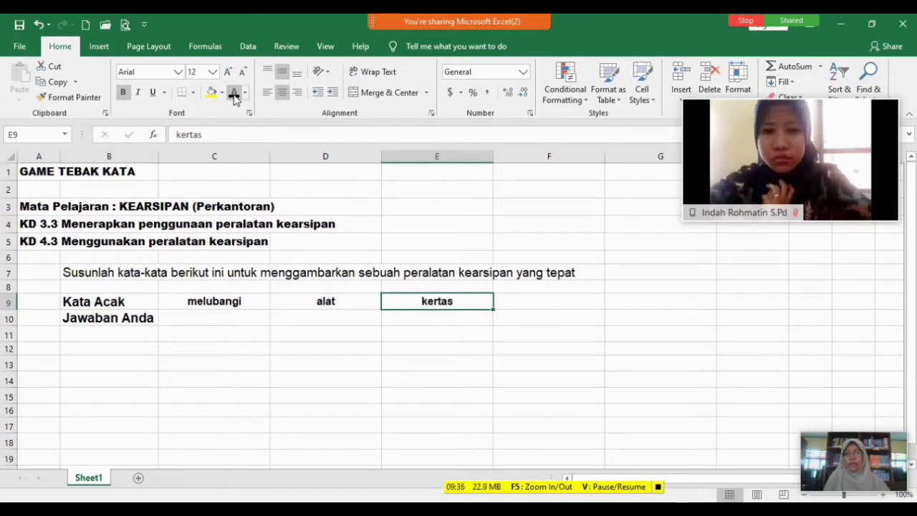
pyautogui.press('Right')
pyautogui.click(234, 98)
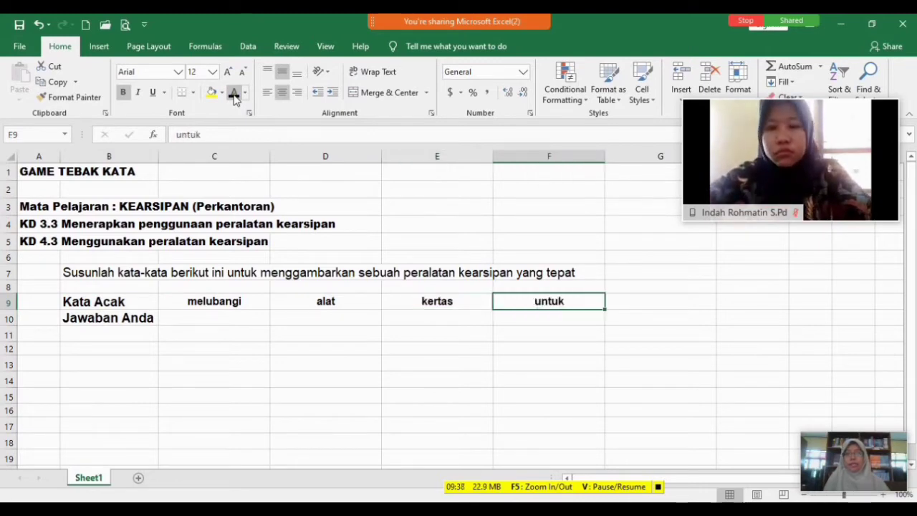
pyautogui.press('Right')
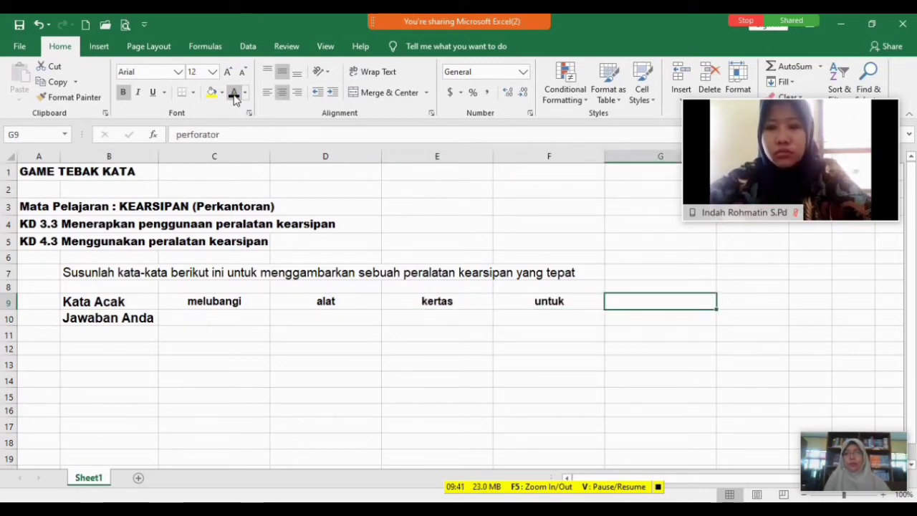
pyautogui.click(235, 98)
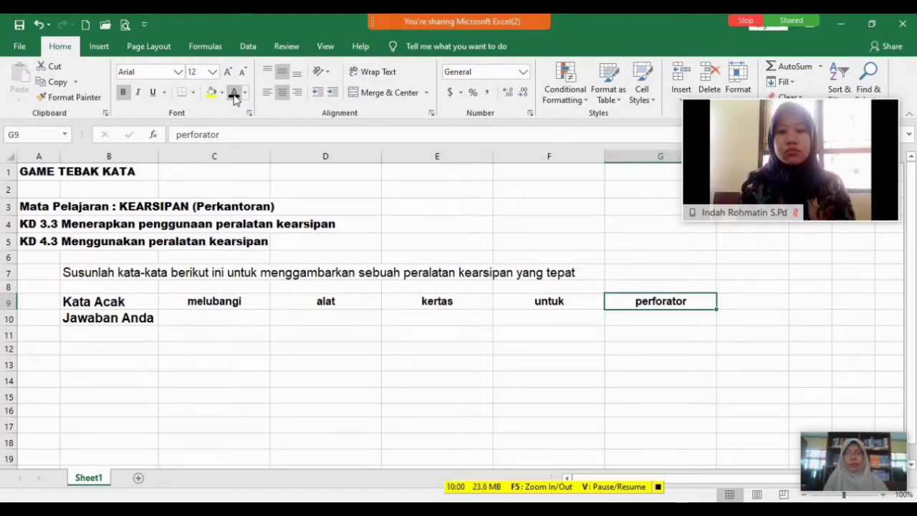
pyautogui.press('Right')
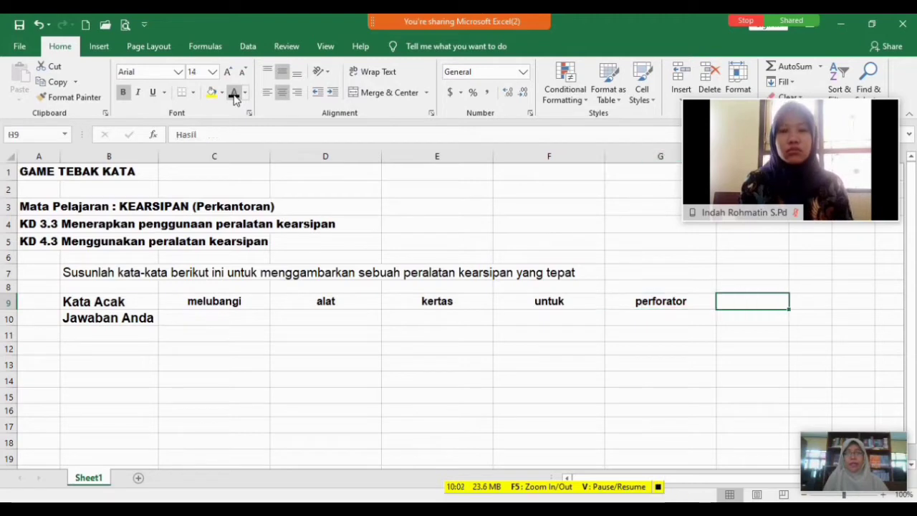
pyautogui.click(235, 93)
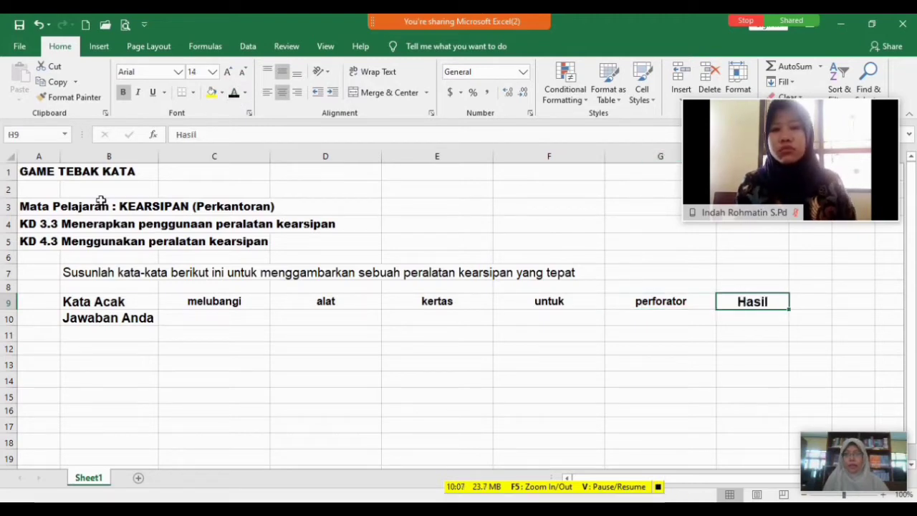
# - Examine the contents of the scrambled-word cells C9, D9 and E9 in the Kata Acak row without changing them
pyautogui.click(200, 302)
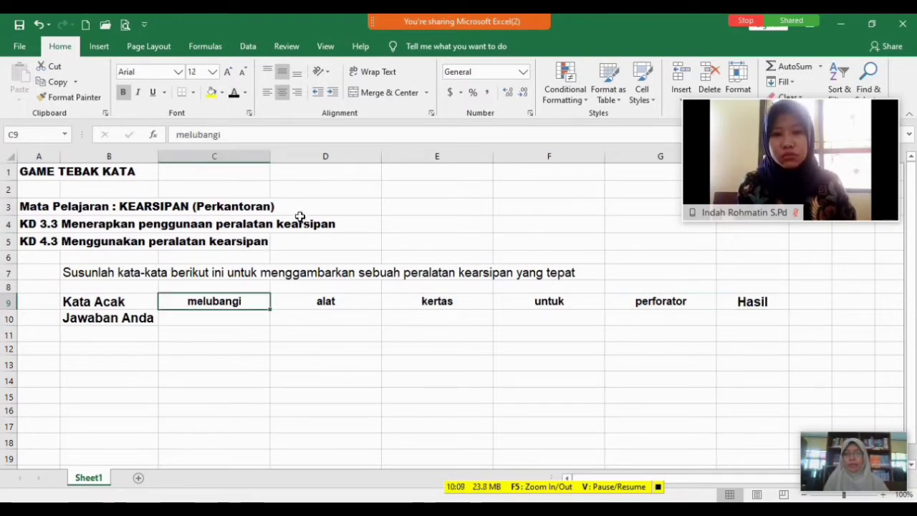
pyautogui.click(234, 134)
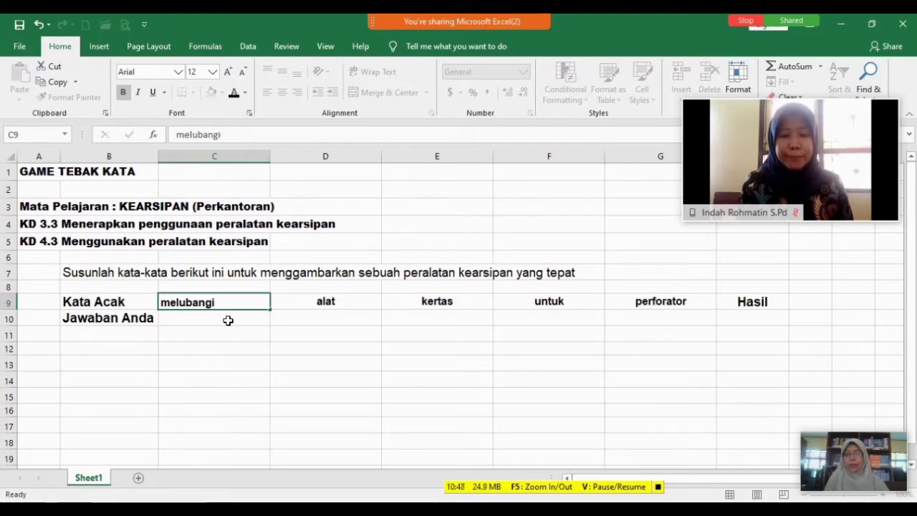
pyautogui.click(228, 320)
pyautogui.click(313, 300)
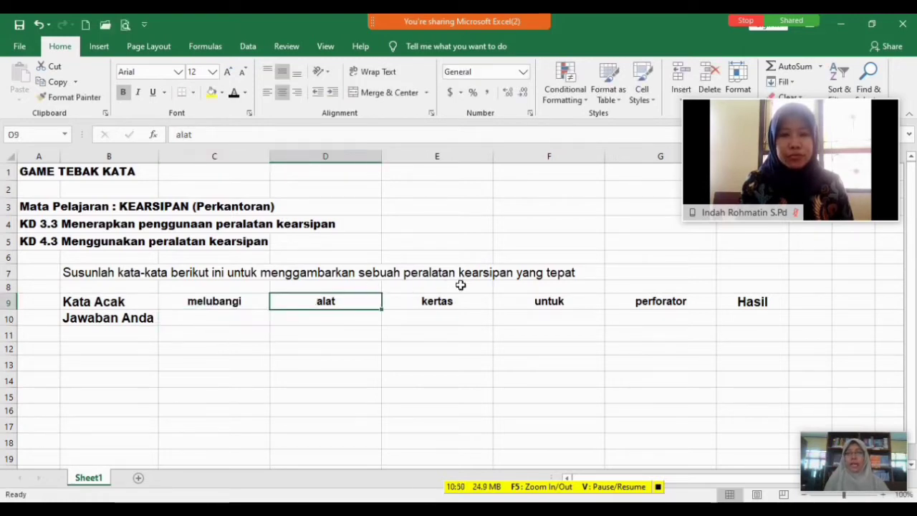
pyautogui.click(218, 134)
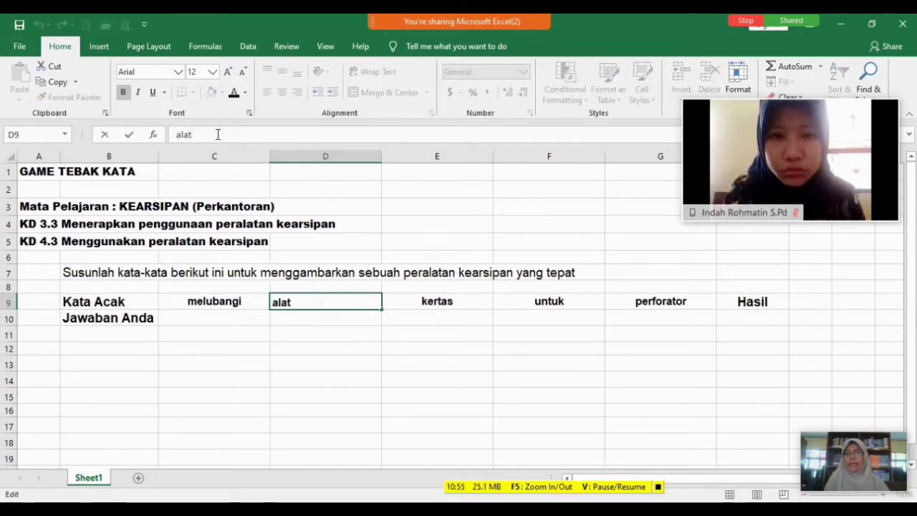
pyautogui.click(430, 302)
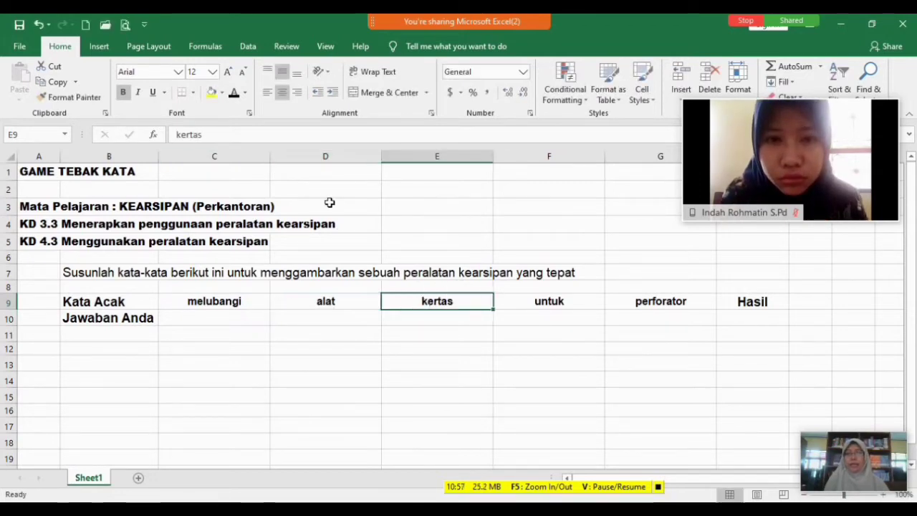
pyautogui.click(260, 134)
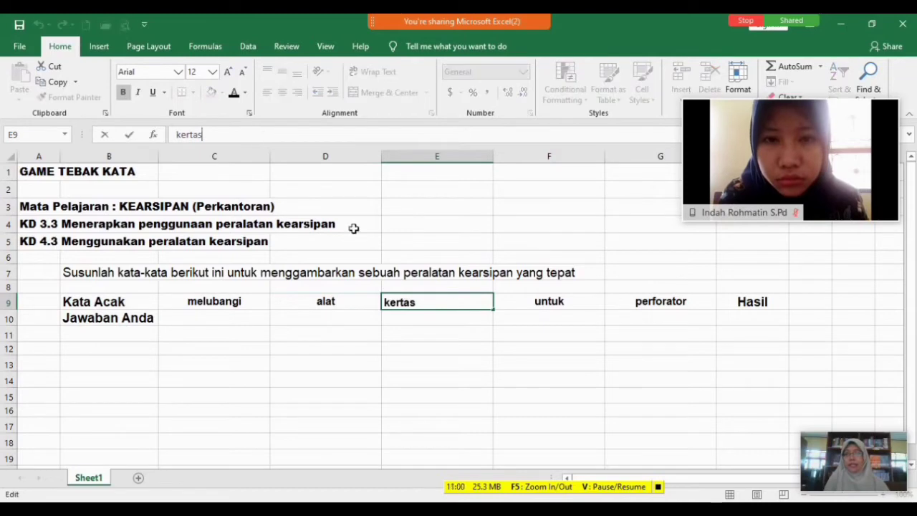
pyautogui.click(714, 310)
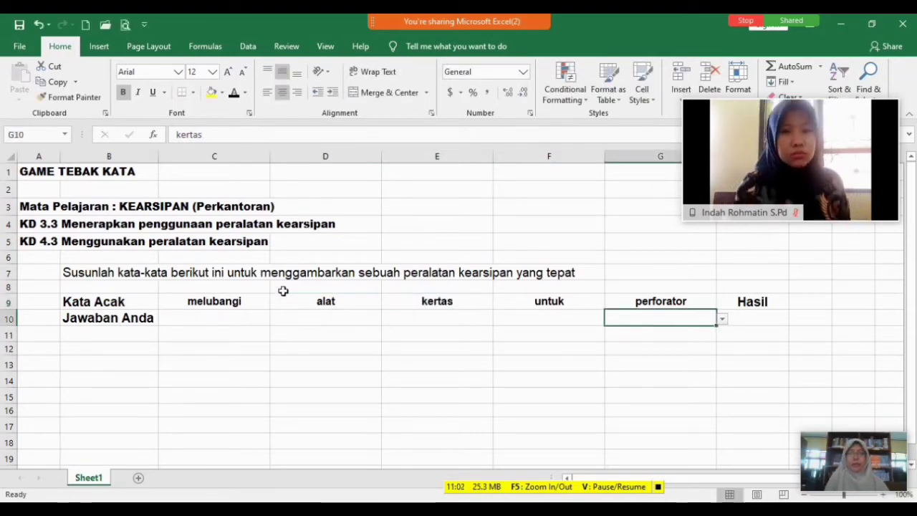
# - Set the font colour of the answers in C10, D10 and E10 of the Jawaban Anda row to black
pyautogui.click(215, 318)
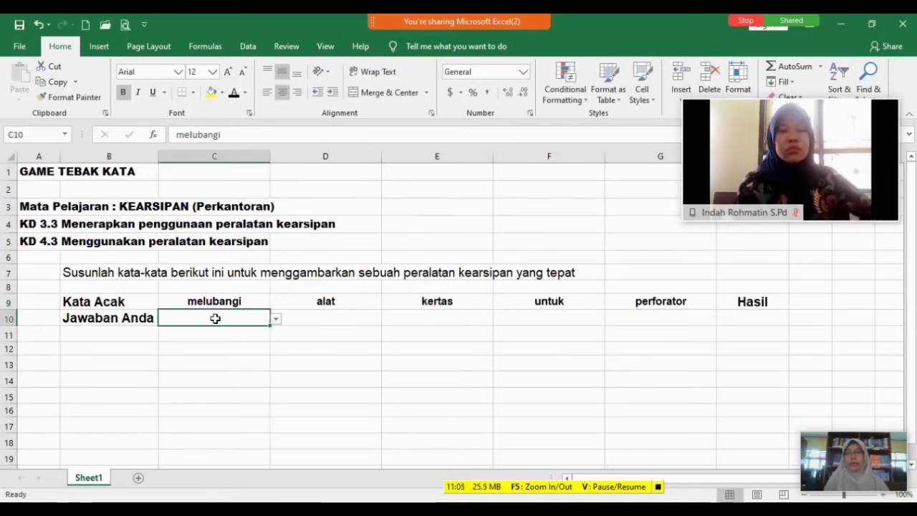
pyautogui.click(234, 93)
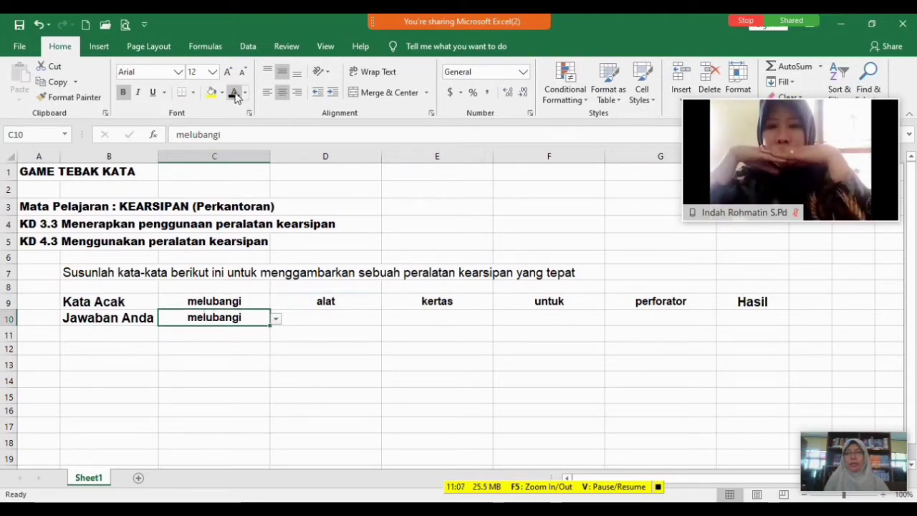
pyautogui.press('Right')
pyautogui.click(233, 92)
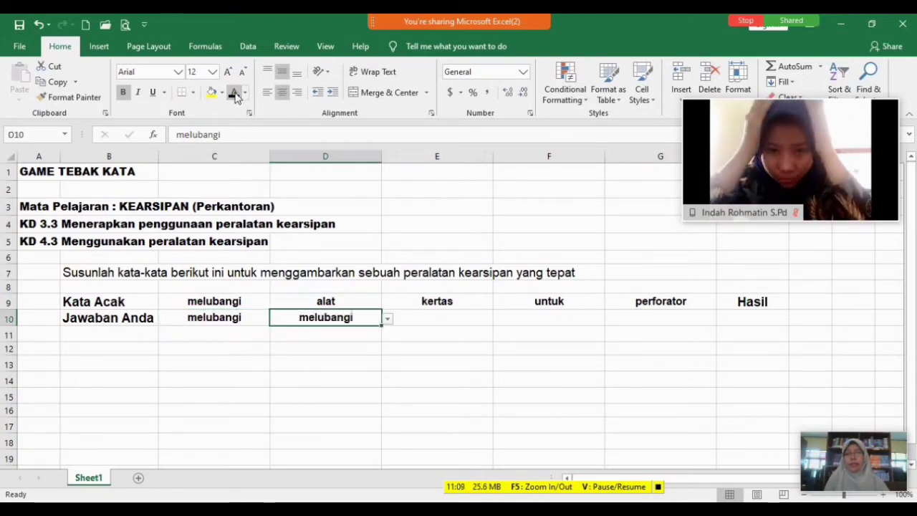
pyautogui.press('Right')
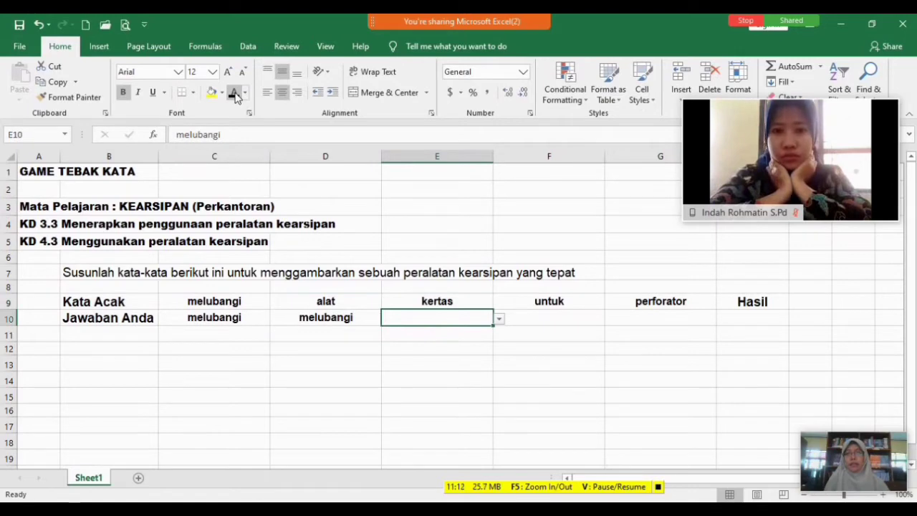
pyautogui.click(234, 93)
# - Try to enter kerta in answer cell F10, discard that entry, and set the font colour of F10 and G10 to black
pyautogui.press('Right')
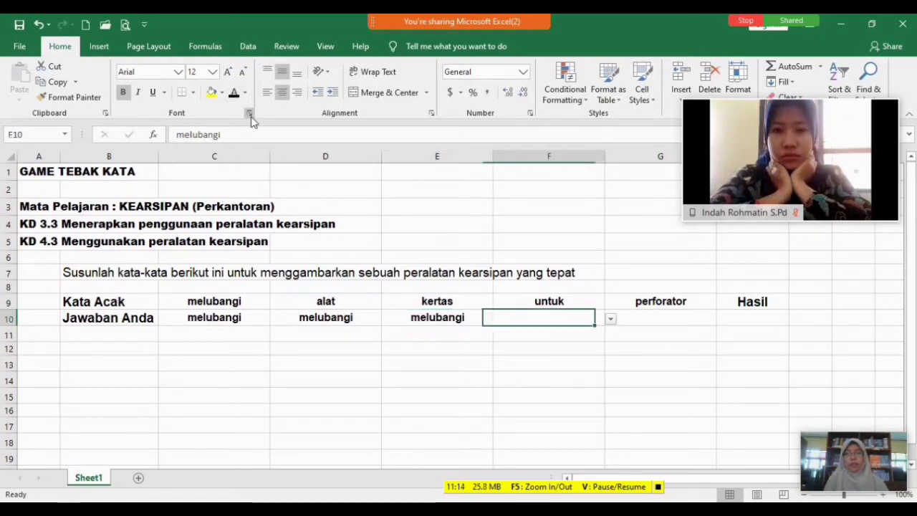
pyautogui.write('kerta')
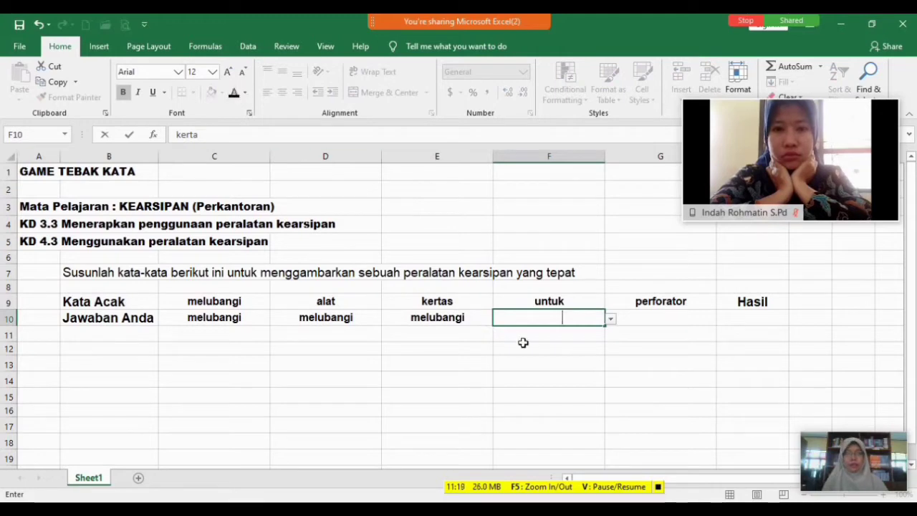
pyautogui.click(609, 318)
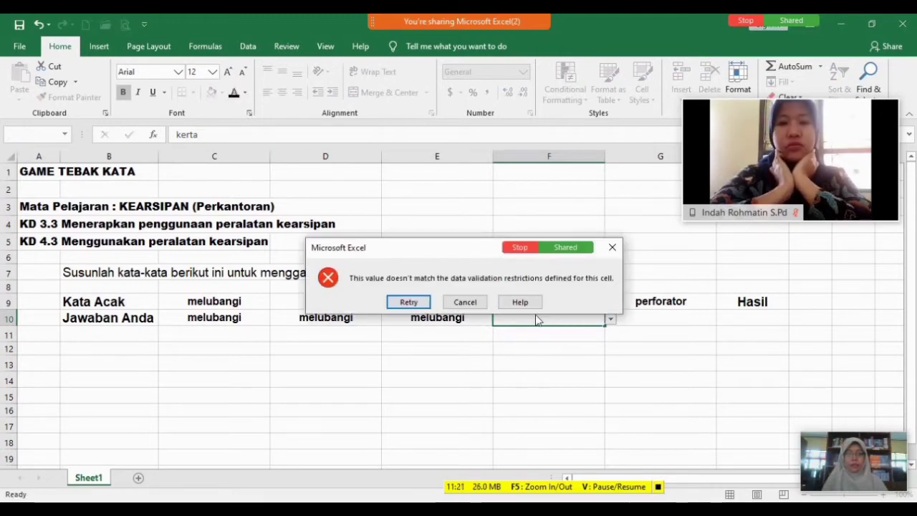
pyautogui.click(417, 302)
pyautogui.press('Return')
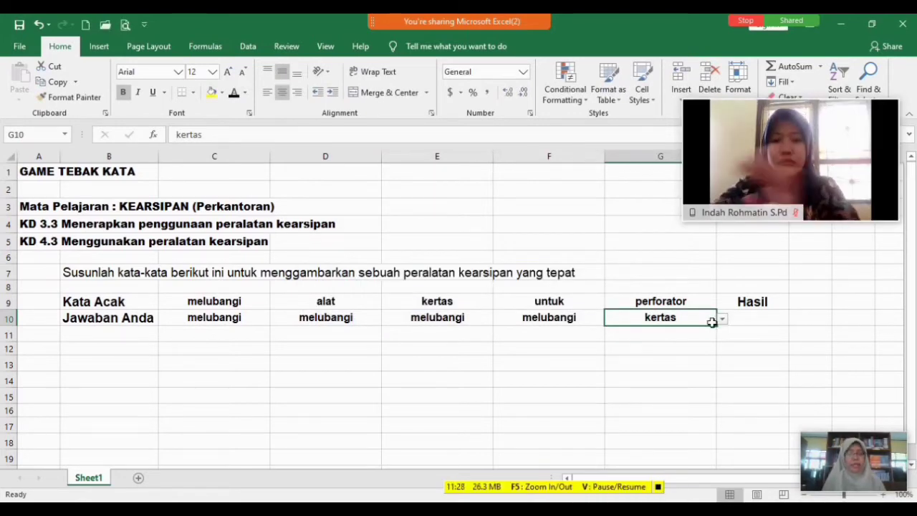
pyautogui.click(463, 317)
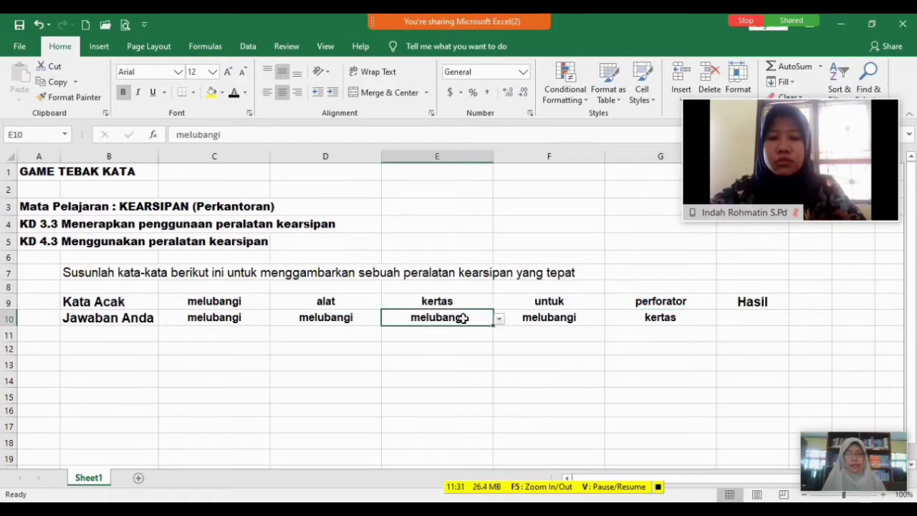
# - Enter alat in answer cell E10 and untuk in answer cell D10 of the Jawaban Anda row
pyautogui.write('alat')
pyautogui.click(337, 318)
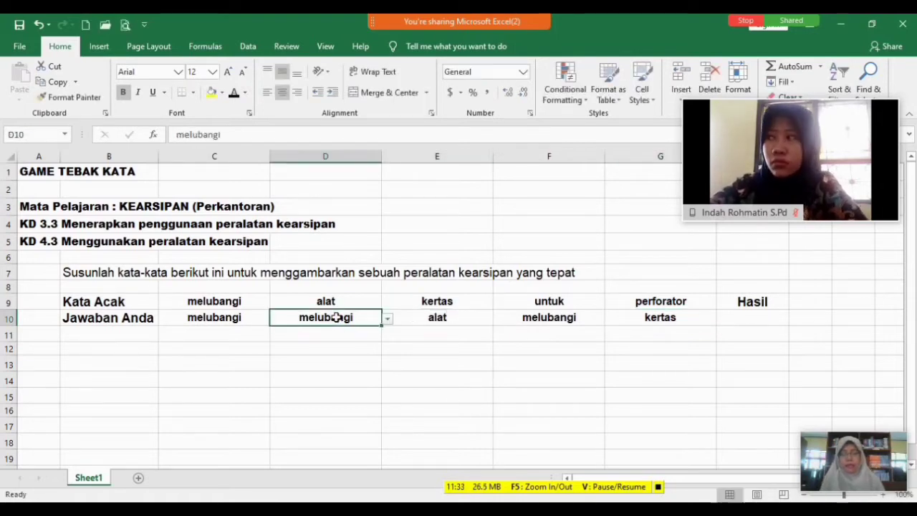
pyautogui.write('untuk')
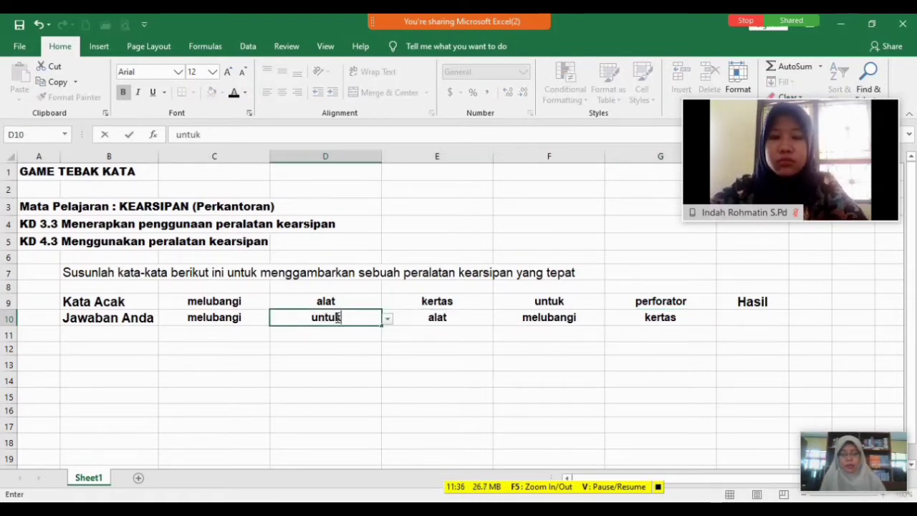
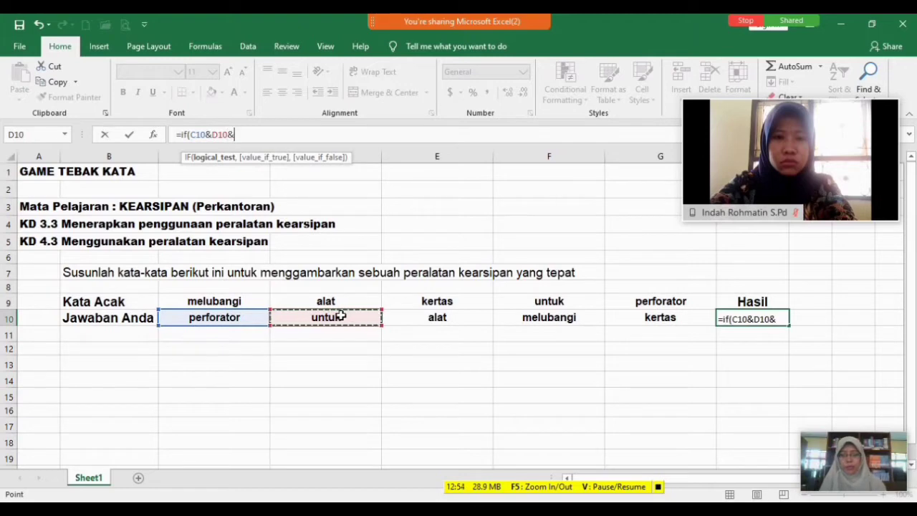
# - Extend the IF condition in Hasil cell H10 by joining E10, F10 and G10 with & after C10&D10
pyautogui.click(432, 318)
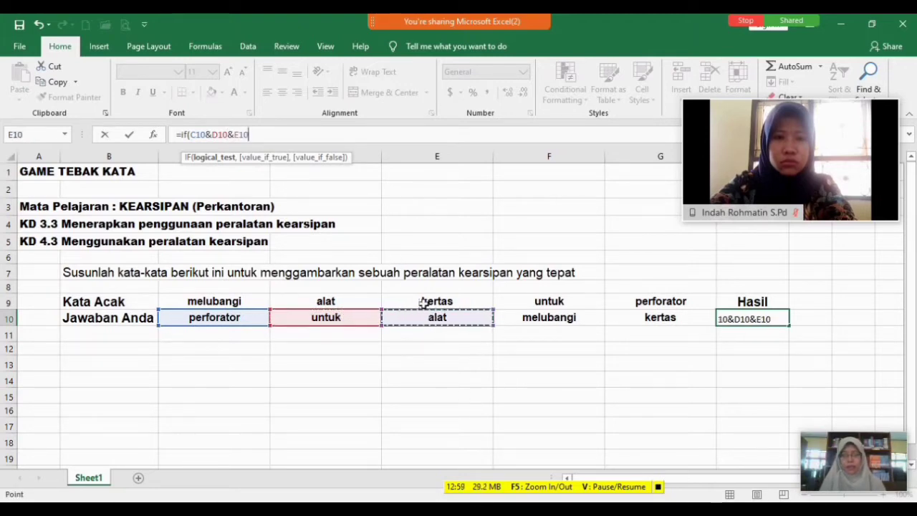
pyautogui.write('&')
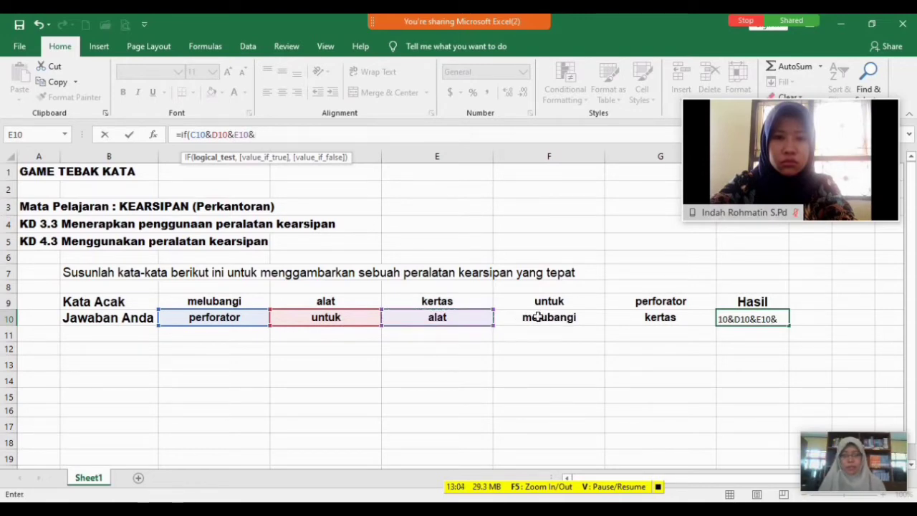
pyautogui.click(537, 317)
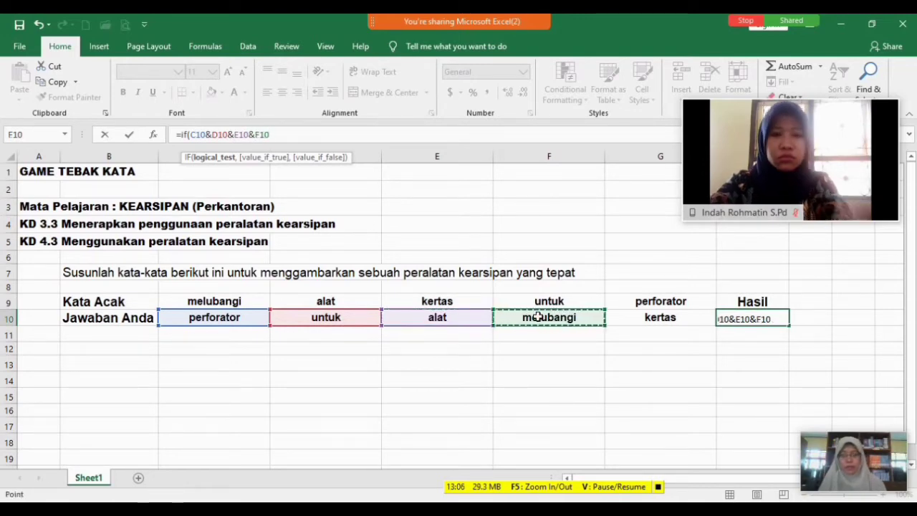
pyautogui.write('&')
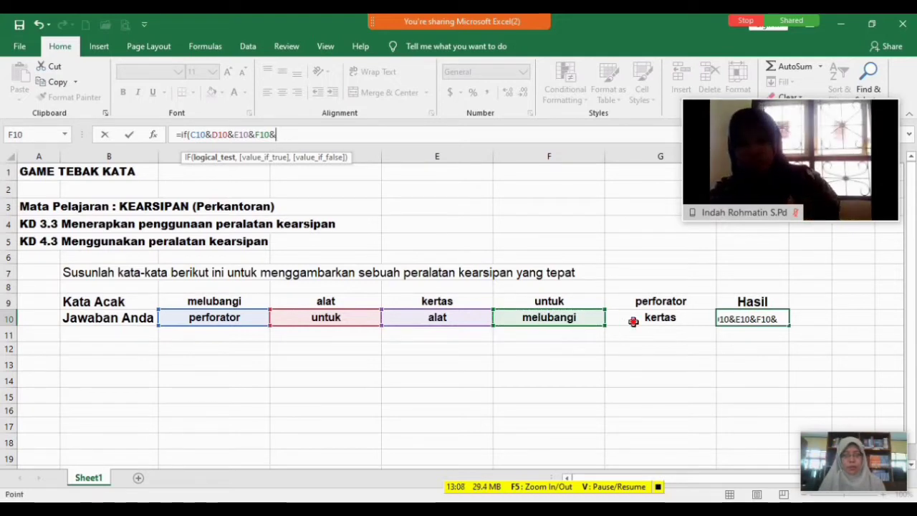
pyautogui.click(633, 322)
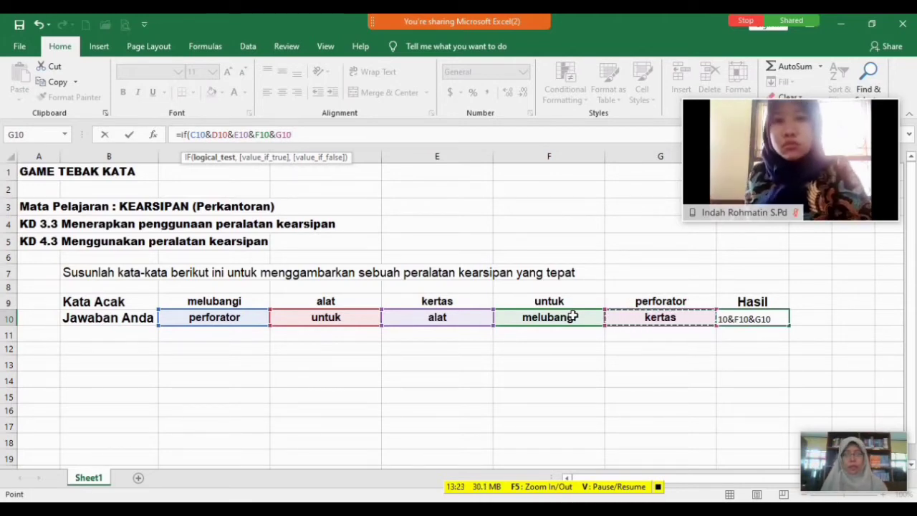
# - Compare the joined answers in the H10 formula with the text "perforatoralatuntukmelubangikertas"
pyautogui.write('=')
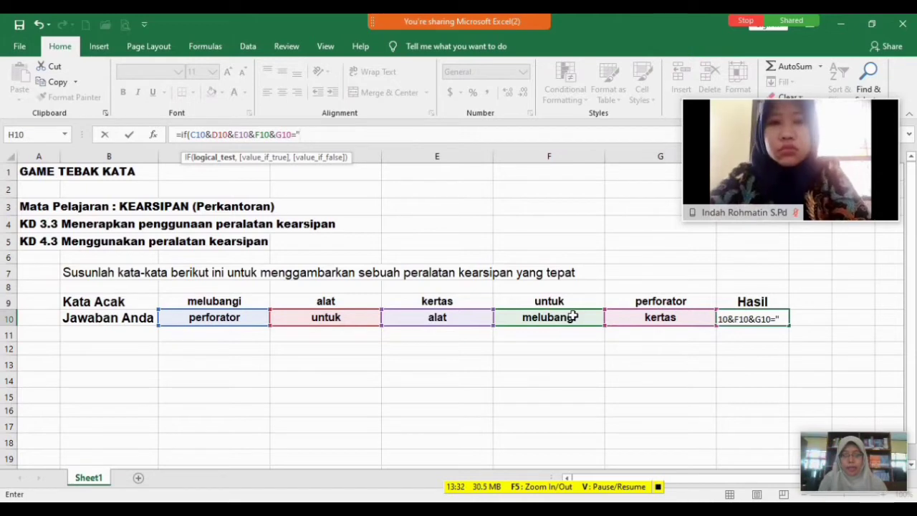
pyautogui.write('pe')
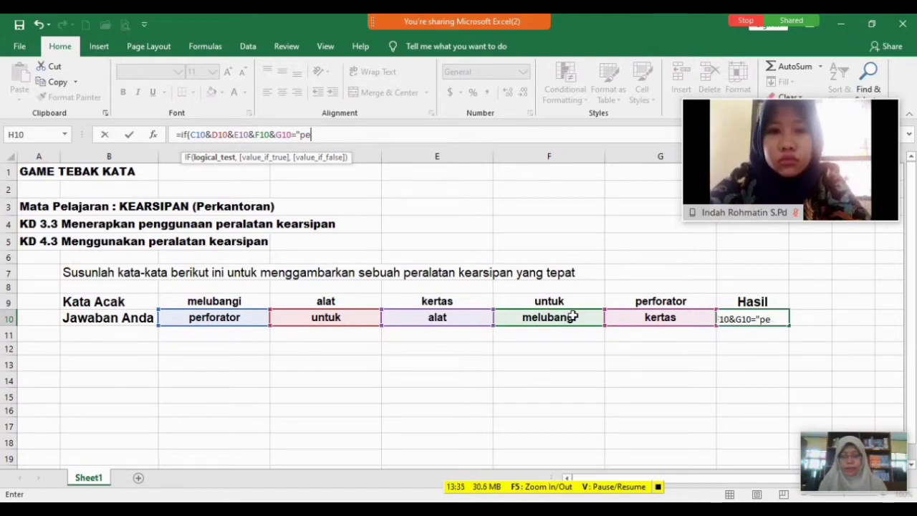
pyautogui.write('rforator')
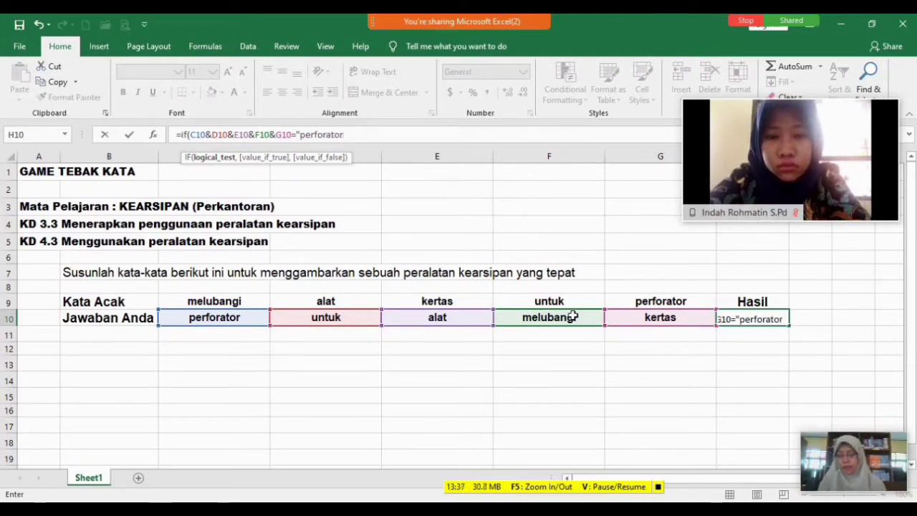
pyautogui.write('alatuntu')
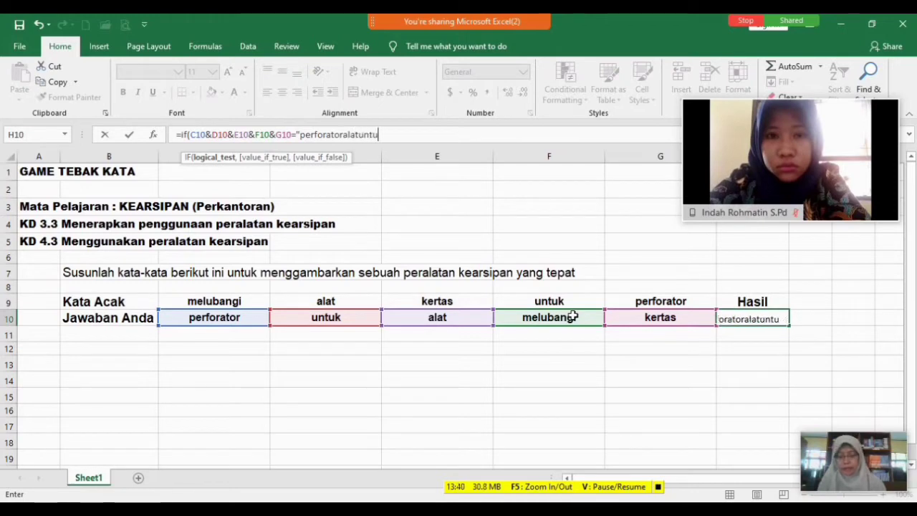
pyautogui.write('kmelubangikertas')
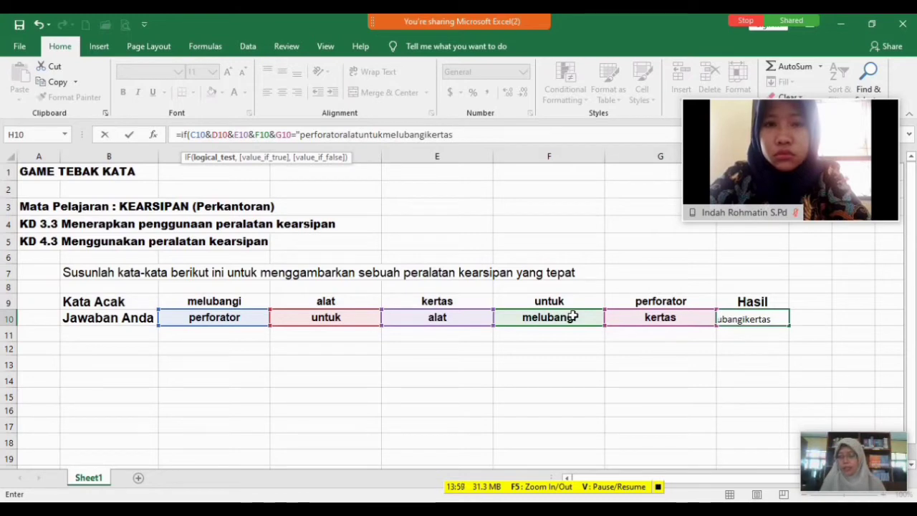
pyautogui.write('"')
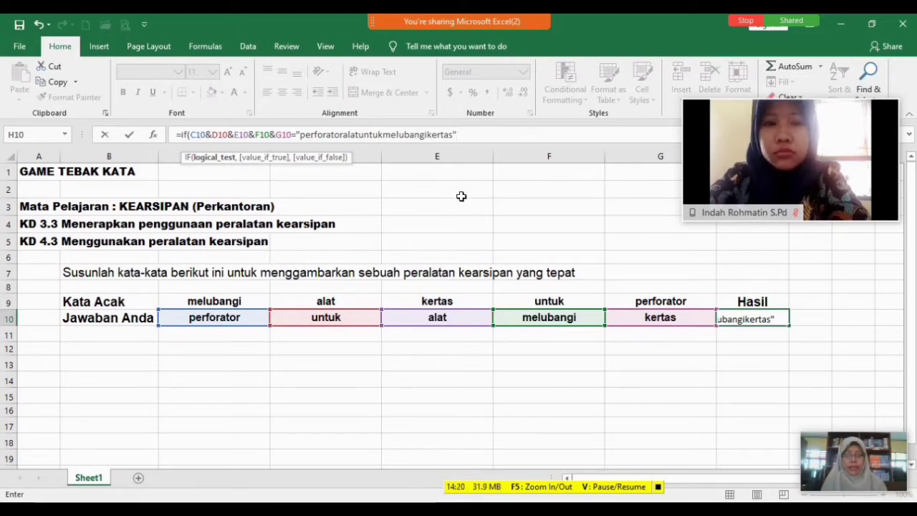
# - Add CHAR(252) as the value-if-true argument of the IF formula in H10
pyautogui.write(',')
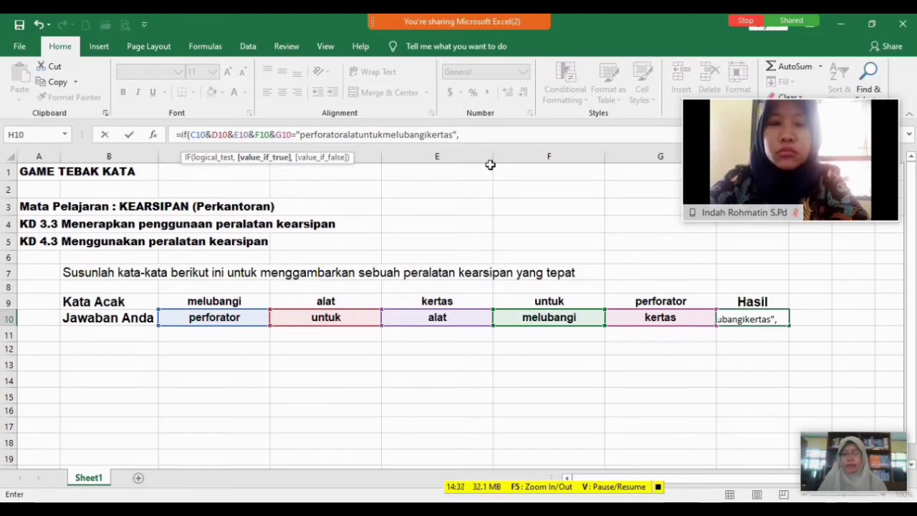
pyautogui.write('CAHR')
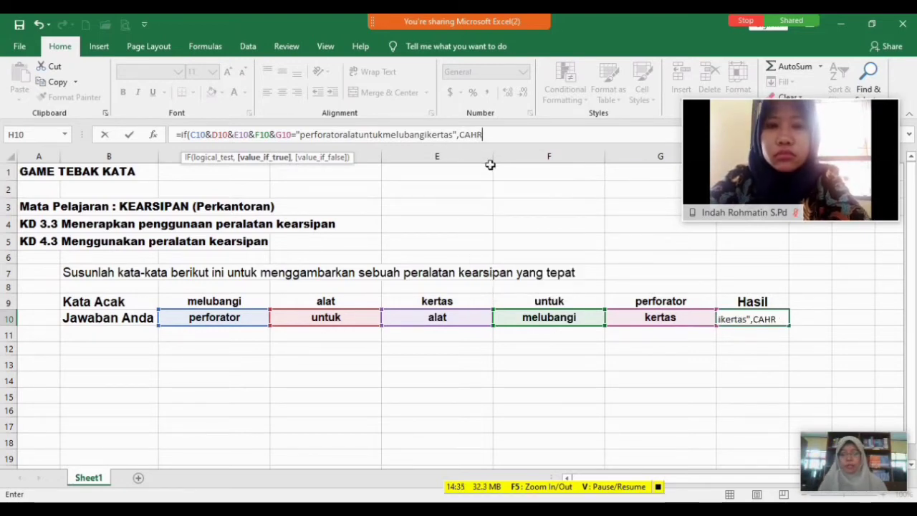
pyautogui.press('BackSpace')
pyautogui.press('BackSpace')
pyautogui.press('BackSpace')
pyautogui.write('HAR')
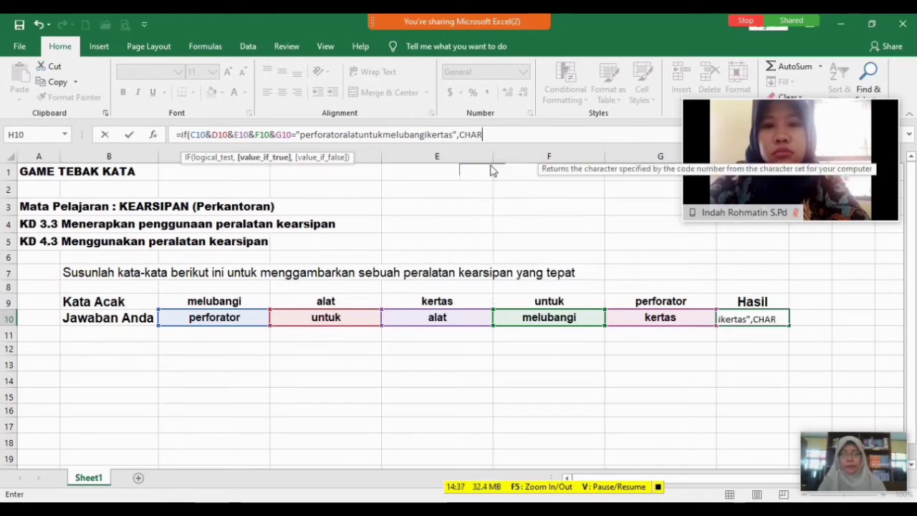
pyautogui.write('(')
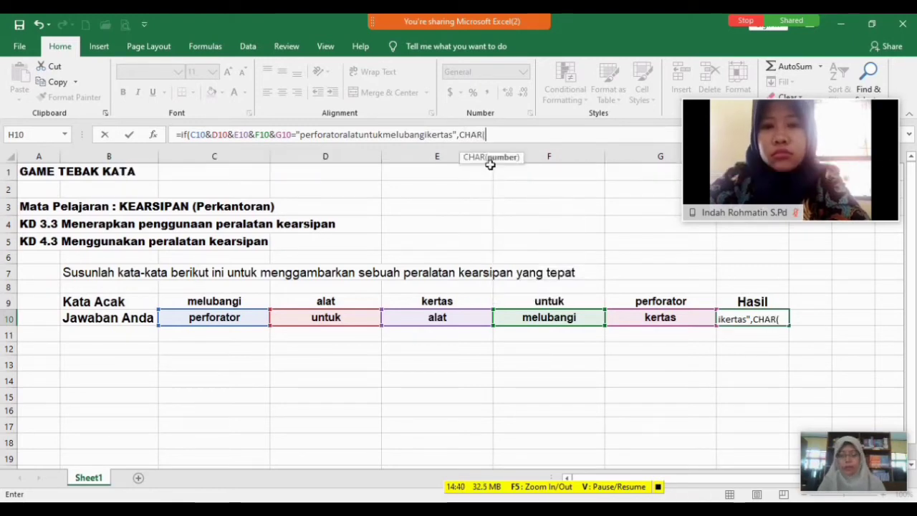
pyautogui.write('252')
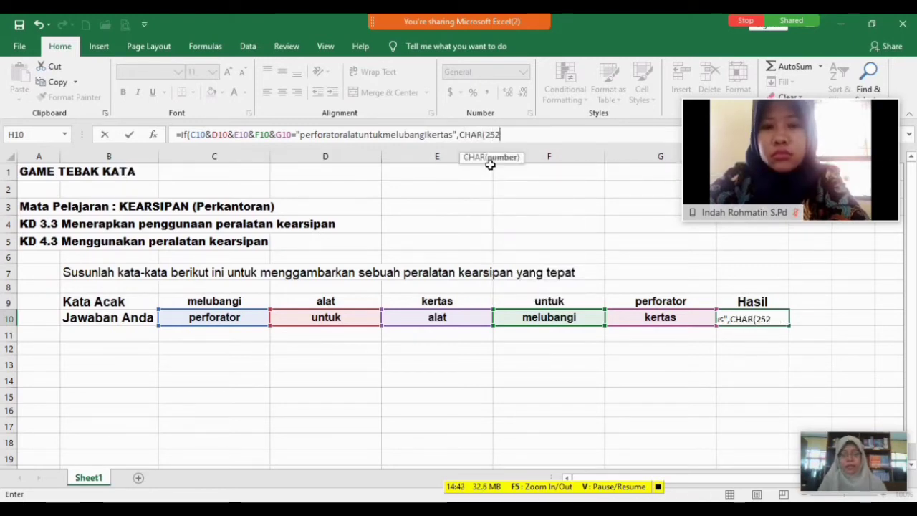
pyautogui.write(')')
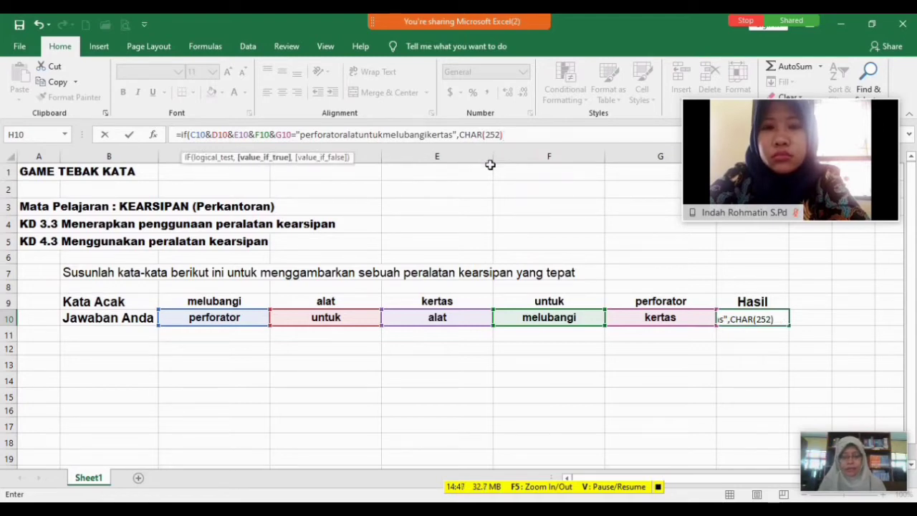
# - Add CHAR(251) as the value-if-false argument, close the IF formula's parenthesis and enter it in H10
pyautogui.write(',')
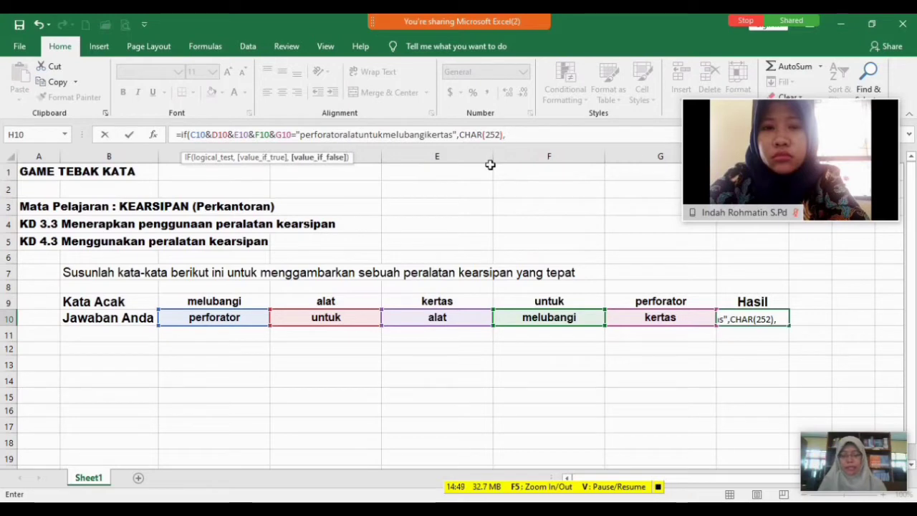
pyautogui.write('CHA')
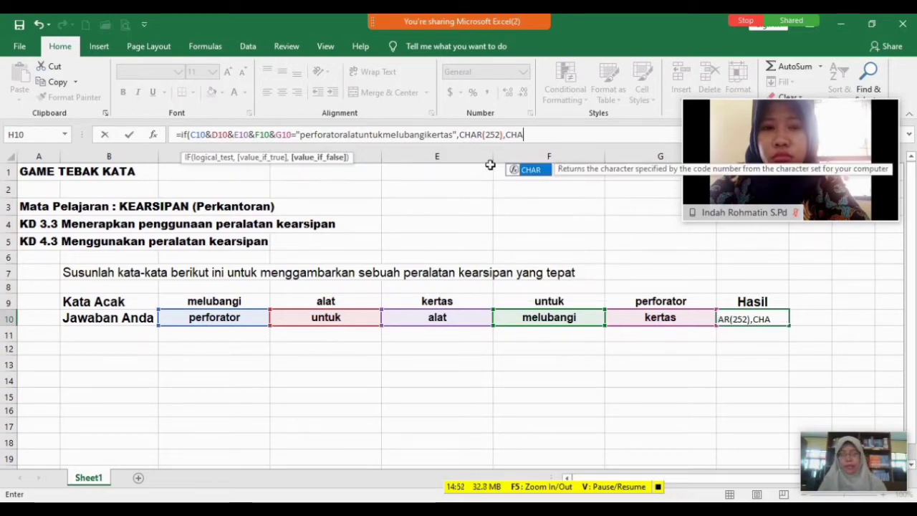
pyautogui.write('R')
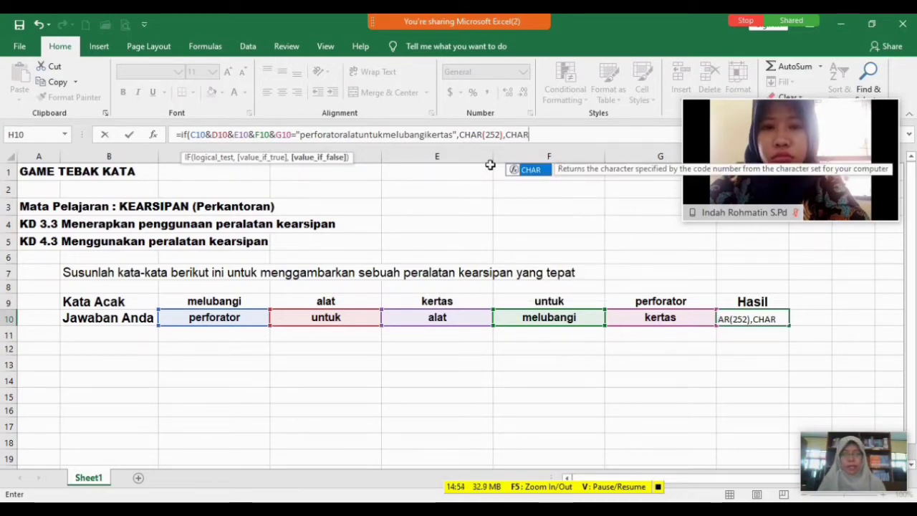
pyautogui.write('(')
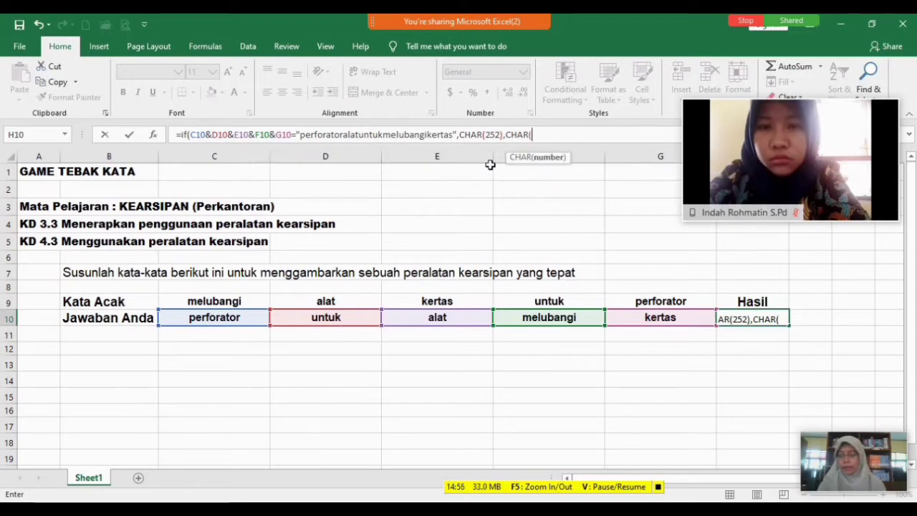
pyautogui.write('251')
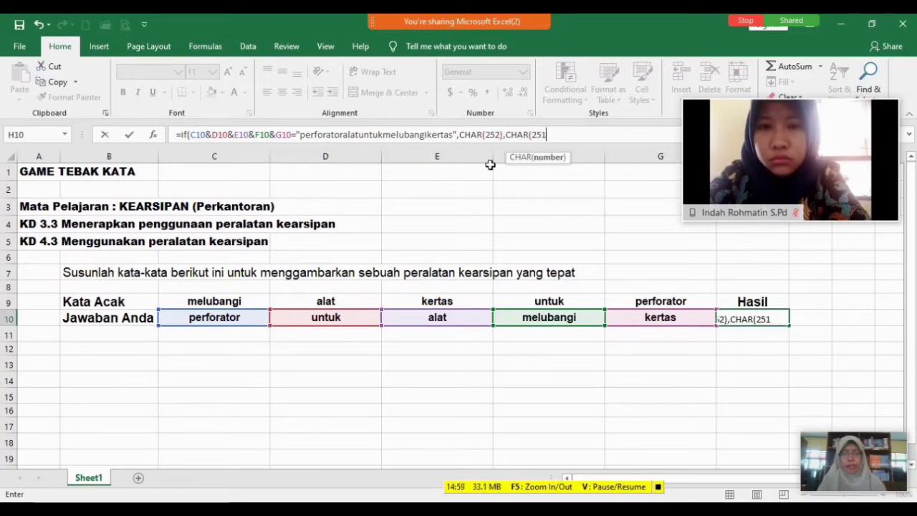
pyautogui.write(')')
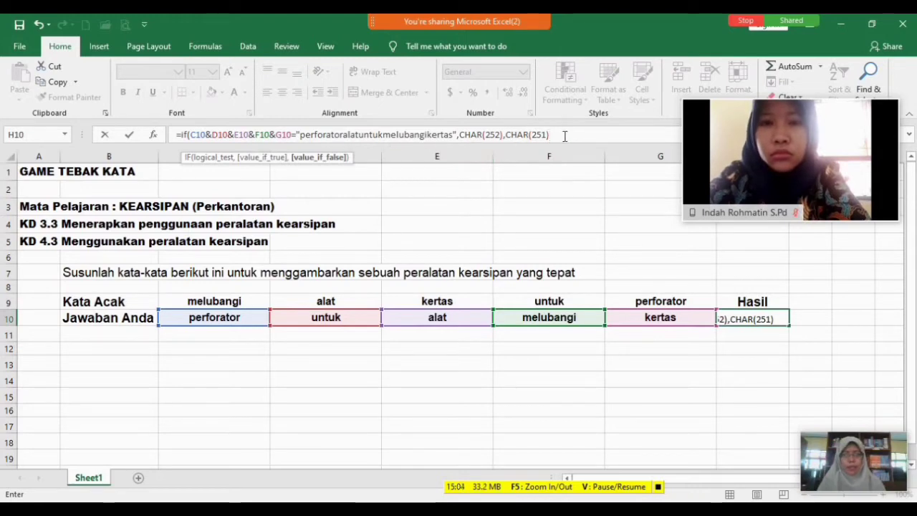
pyautogui.click(529, 135)
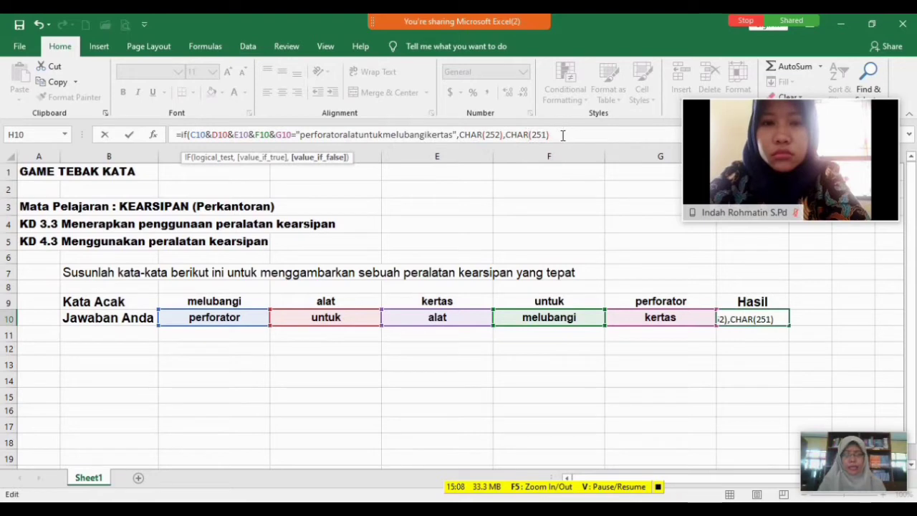
pyautogui.click(561, 135)
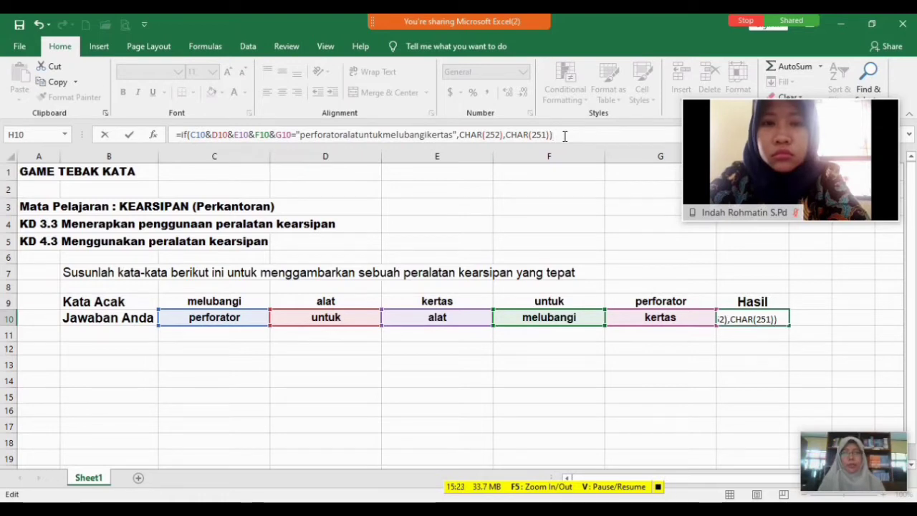
pyautogui.press('Return')
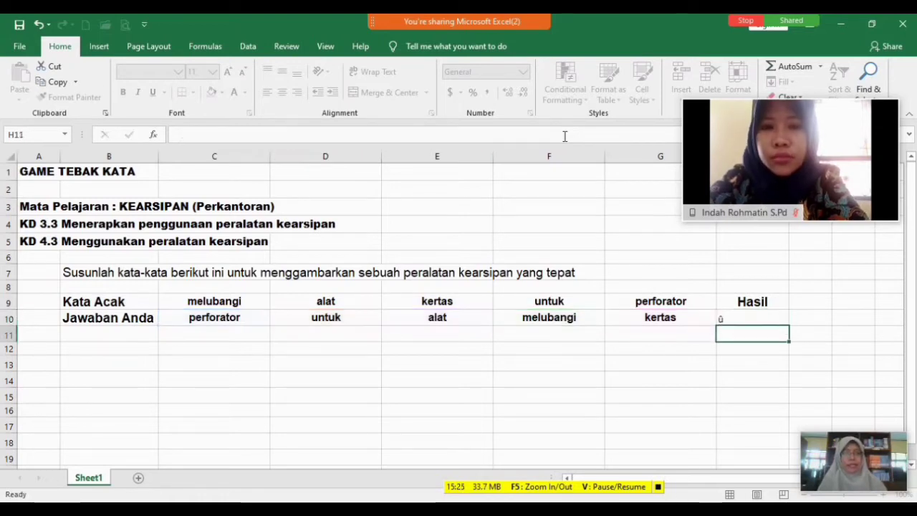
# - Set the font of Hasil result cell H10 to Wingdings
pyautogui.press('Up')
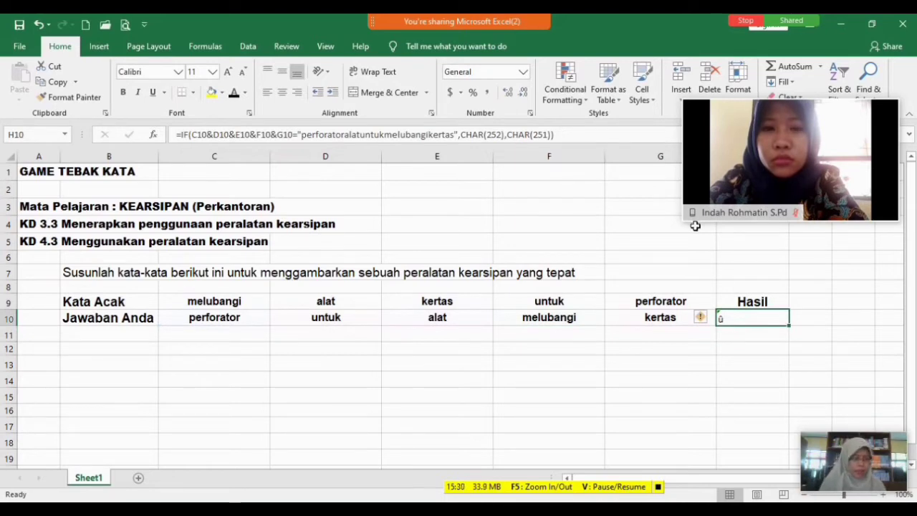
pyautogui.click(149, 72)
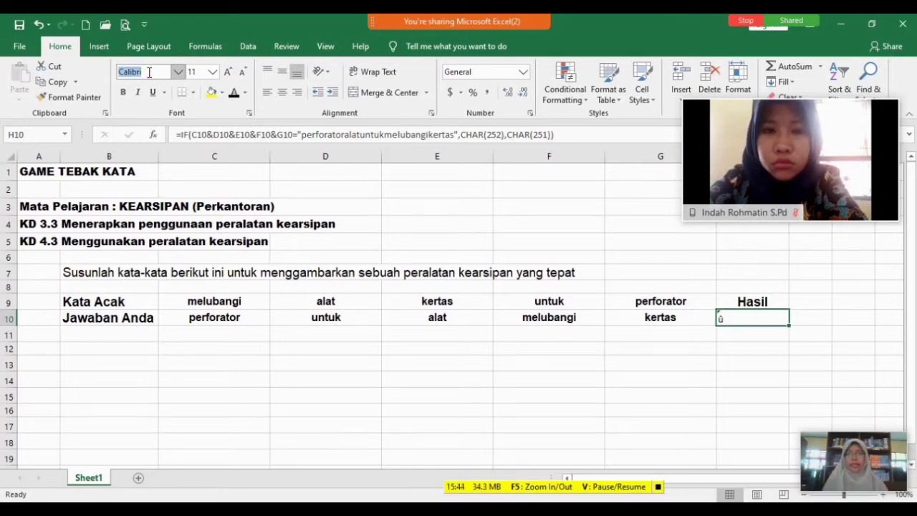
pyautogui.write('Wingdings')
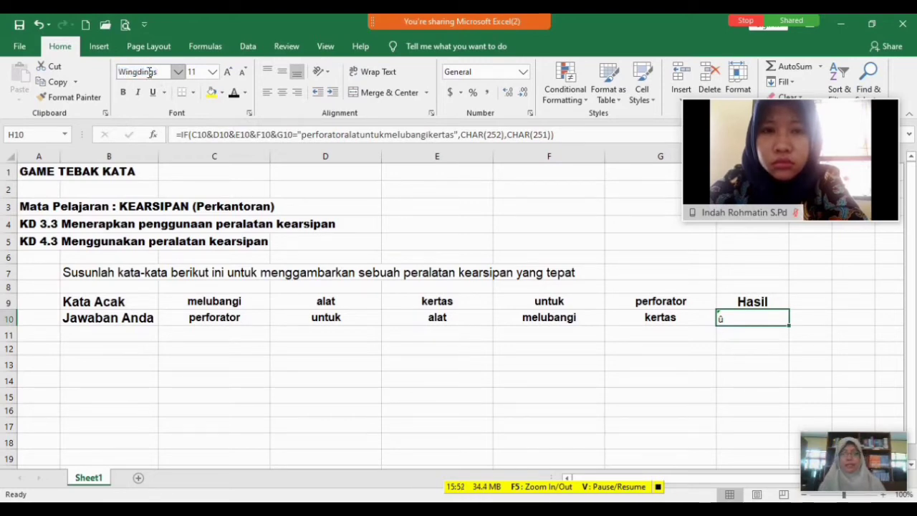
pyautogui.press('Return')
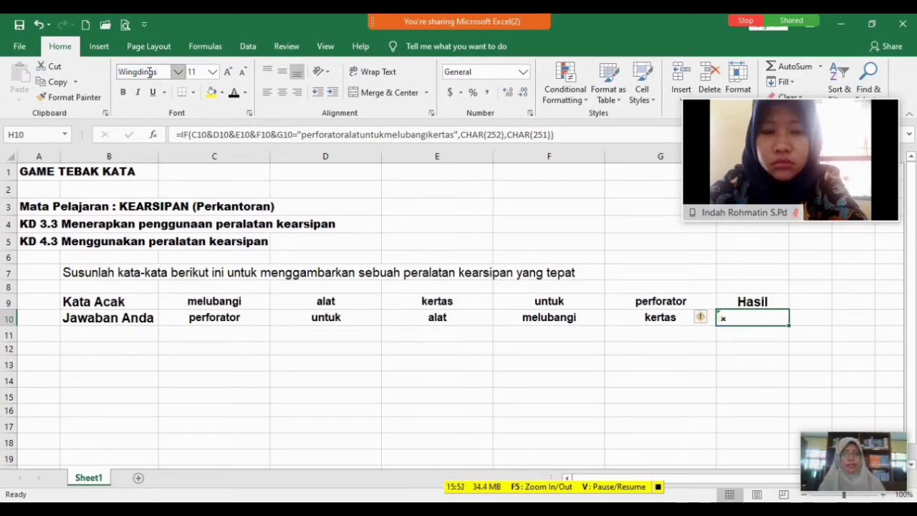
# - Centre the result in H10 horizontally and vertically, and set its font size to 17
pyautogui.click(284, 93)
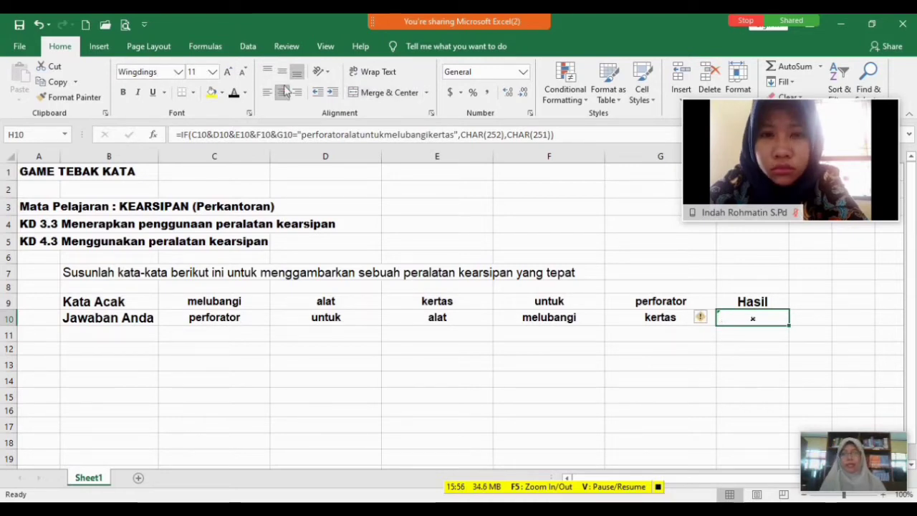
pyautogui.click(283, 74)
pyautogui.click(193, 72)
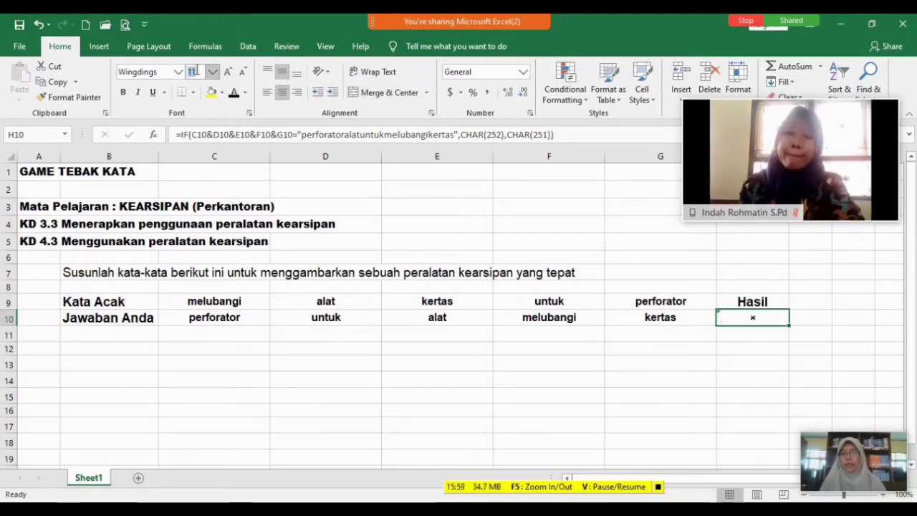
pyautogui.write('12')
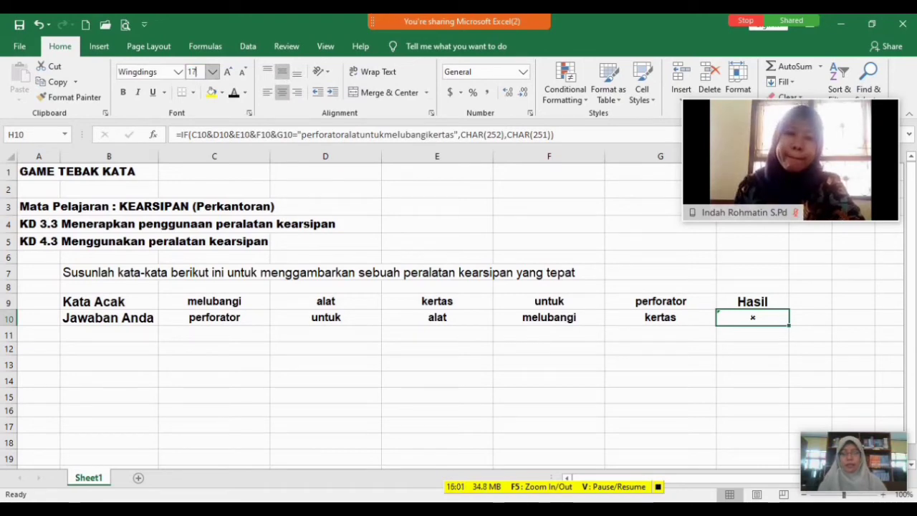
pyautogui.press('Return')
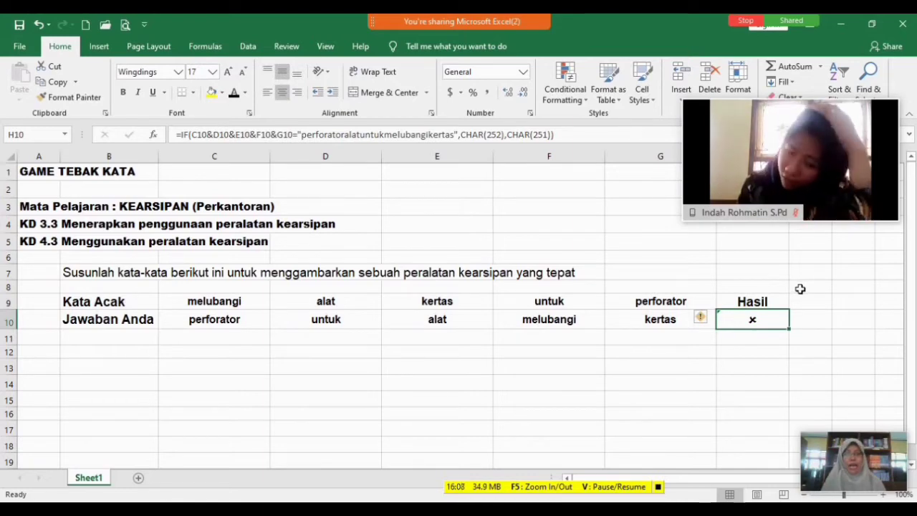
# - Copy the Jawaban Anda row from B10:G10 into B11:G11
pyautogui.click(249, 322)
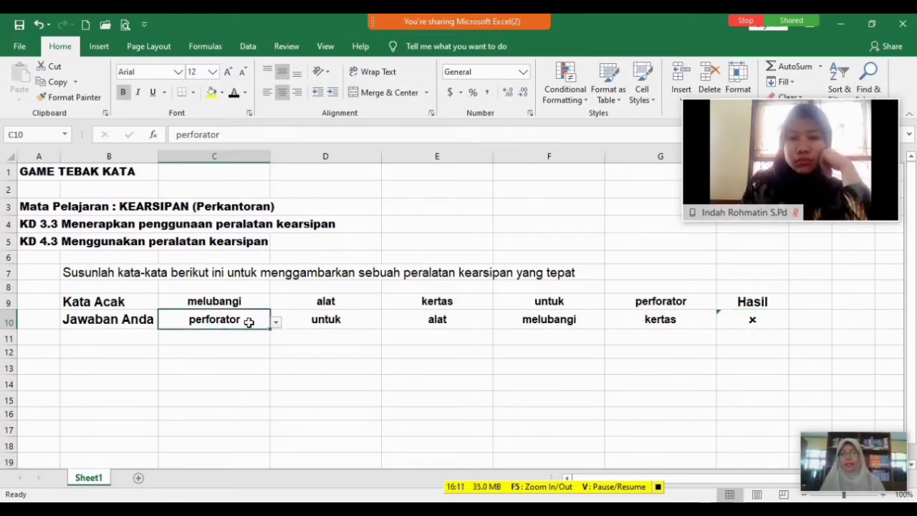
pyautogui.click(129, 321)
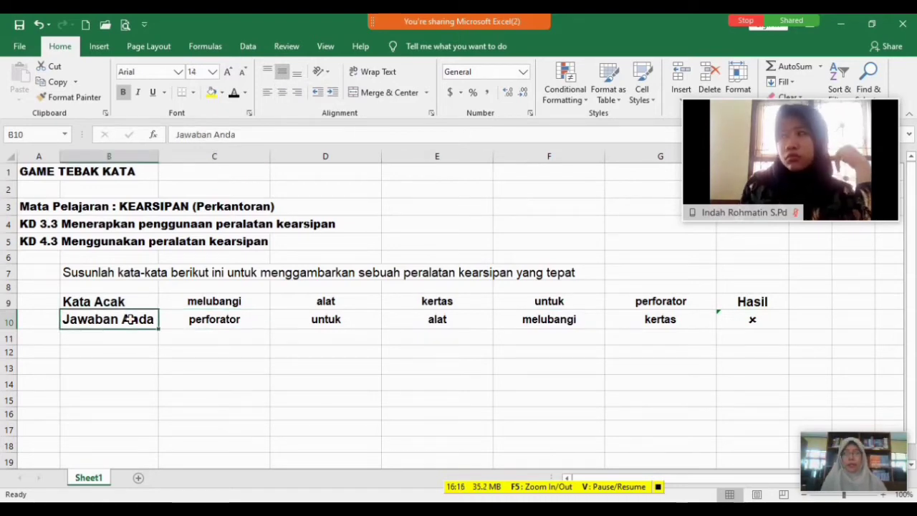
pyautogui.hotkey('shift', 'Right')
pyautogui.hotkey('shift', 'Right')
pyautogui.hotkey('shift', 'Right')
pyautogui.hotkey('shift', 'Right')
pyautogui.hotkey('shift', 'Right')
pyautogui.hotkey('ctrl', 'c')
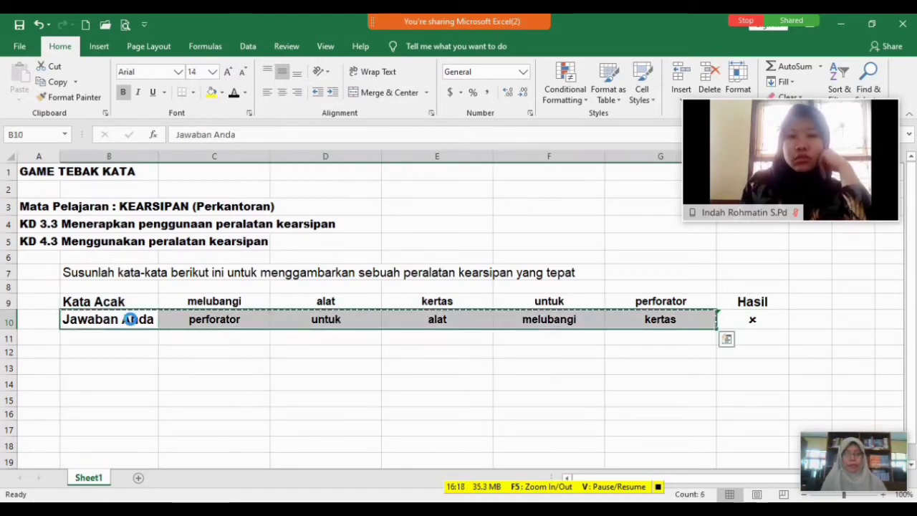
pyautogui.press('Down')
pyautogui.hotkey('shift', 'Right')
pyautogui.hotkey('shift', 'Right')
pyautogui.hotkey('shift', 'Right')
pyautogui.hotkey('shift', 'Right')
pyautogui.hotkey('shift', 'Right')
pyautogui.press('Return')
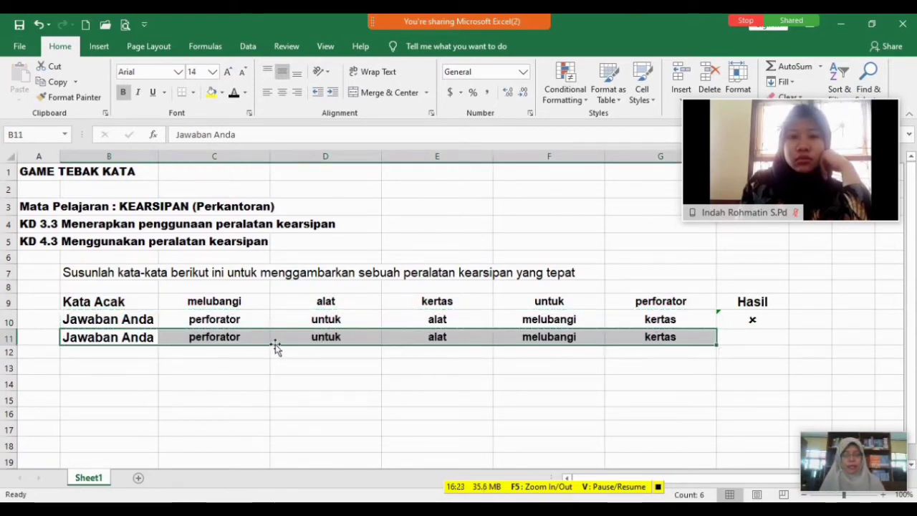
# - Change the second answer row so that D11 holds "alat" and E11 holds "untuk"
pyautogui.click(252, 338)
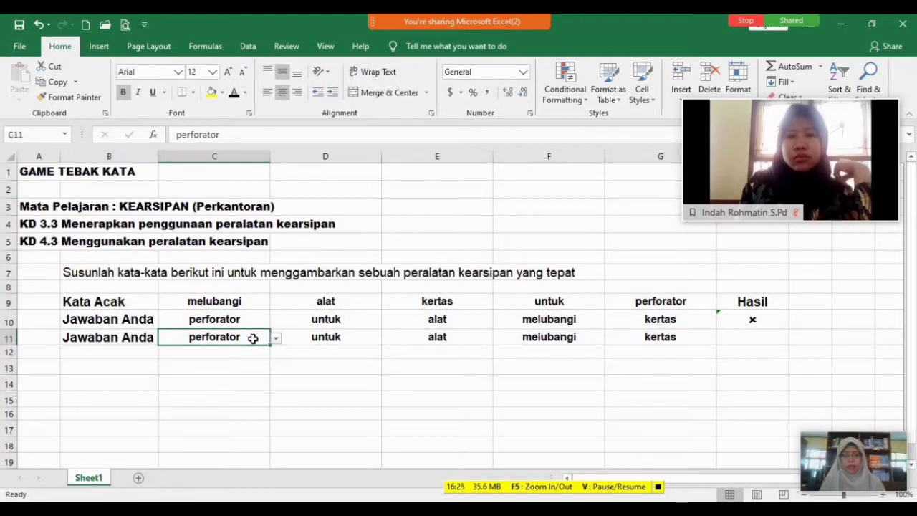
pyautogui.click(733, 321)
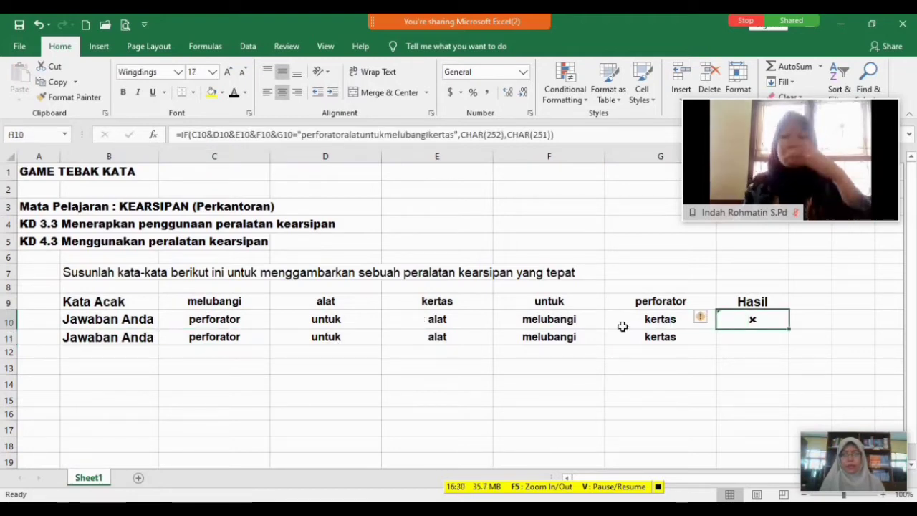
pyautogui.click(346, 341)
pyautogui.write('alat')
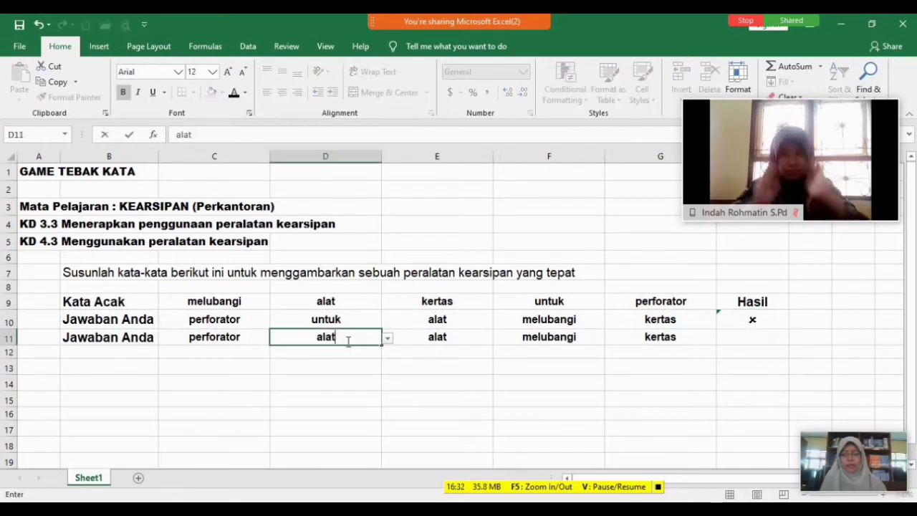
pyautogui.press('Tab')
pyautogui.write('untuk')
pyautogui.press('Tab')
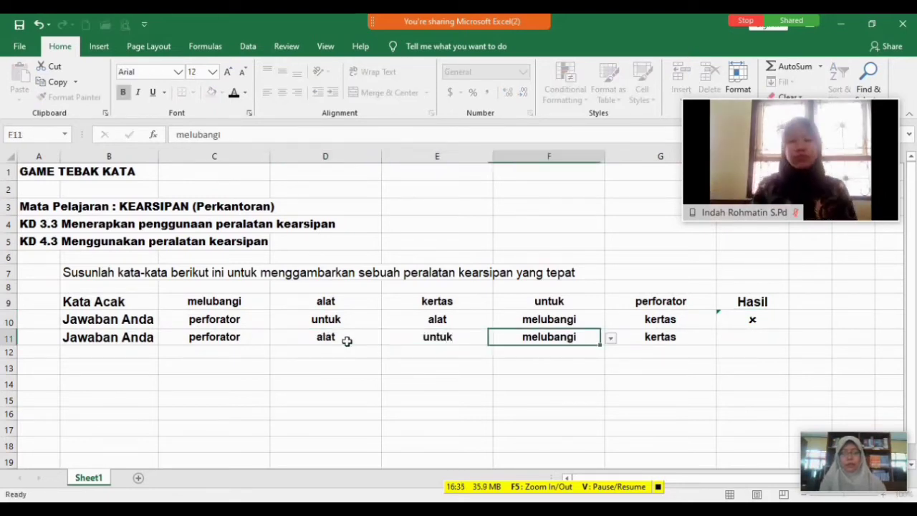
pyautogui.press('Tab')
pyautogui.press('Tab')
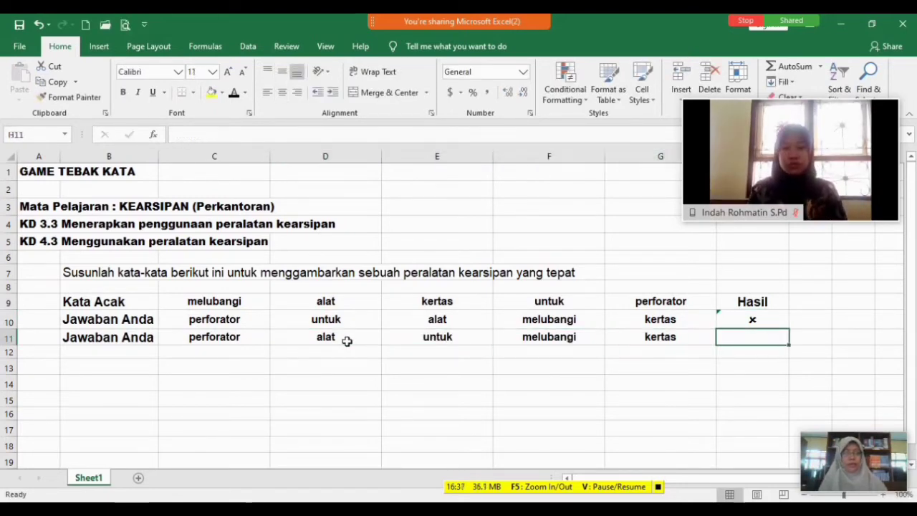
# - Copy the IF formula and formatting of H10 into Hasil cell H11
pyautogui.press('Up')
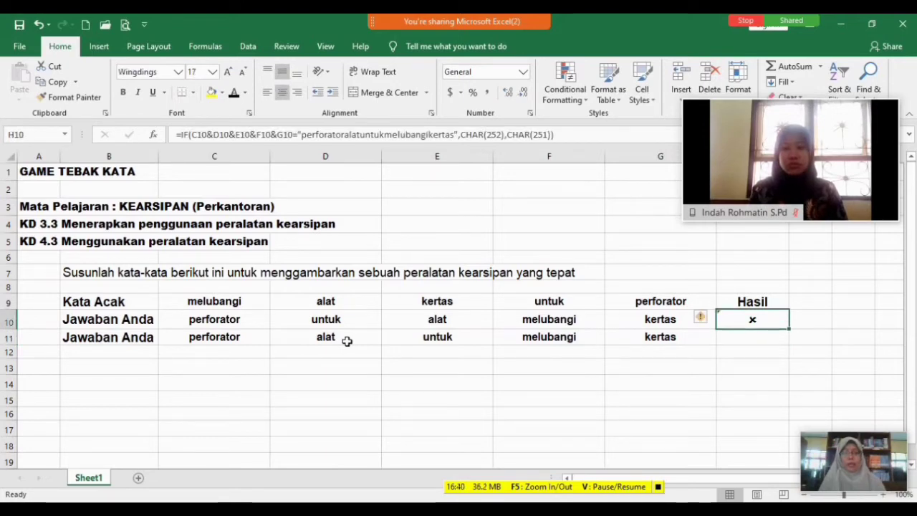
pyautogui.hotkey('ctrl', 'c')
pyautogui.press('Down')
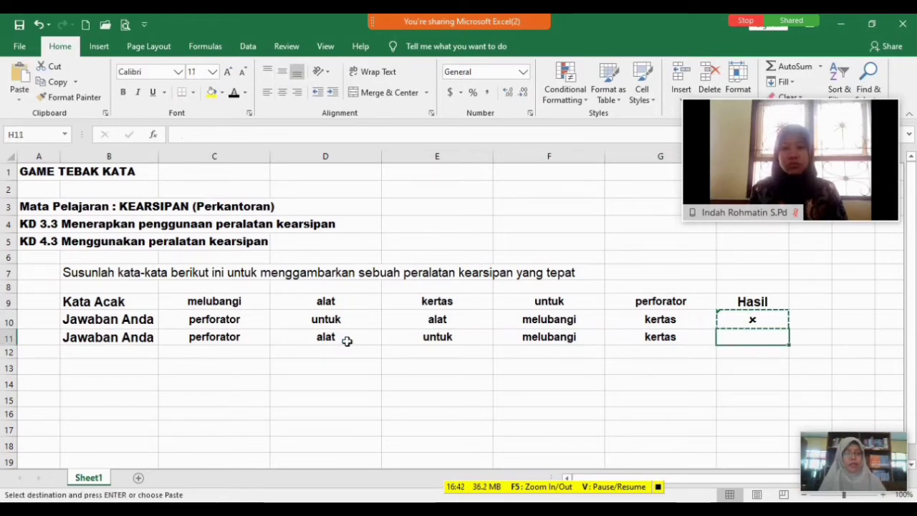
pyautogui.hotkey('ctrl', 'v')
pyautogui.press('Escape')
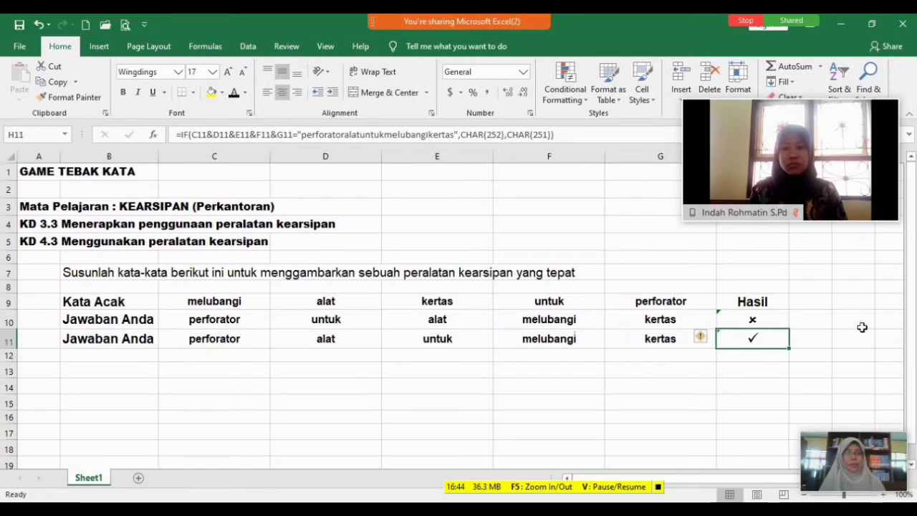
# - Compare Hasil cells H10 and H11, consult step 2 of the LANGKAH KERJA list in the Book2 workbook, and return to Book1
pyautogui.click(773, 319)
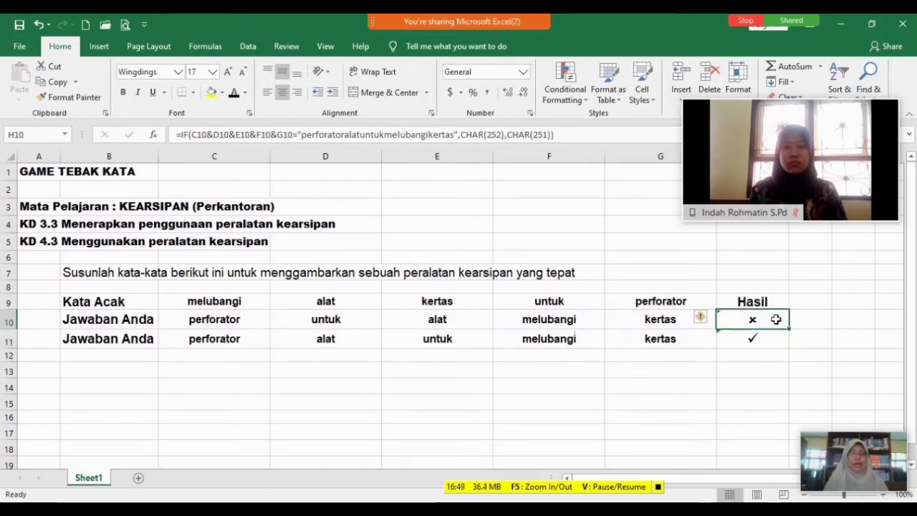
pyautogui.click(751, 339)
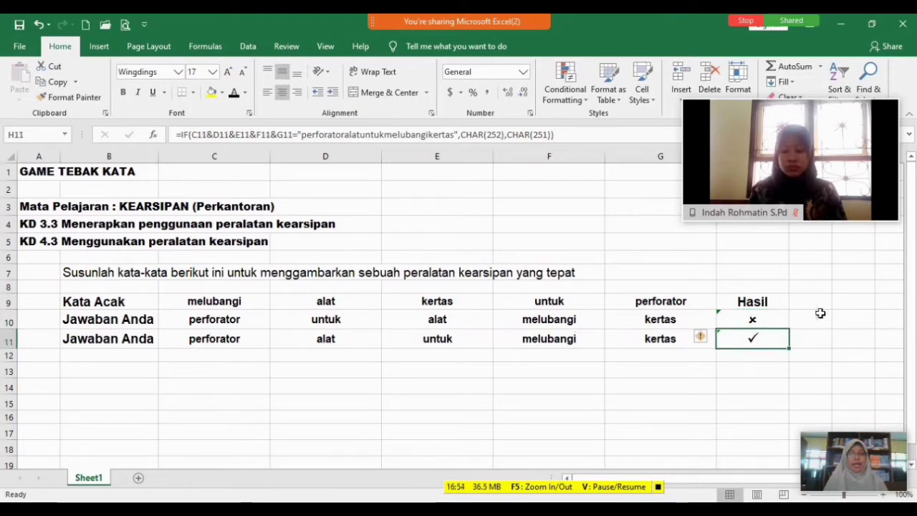
pyautogui.click(753, 322)
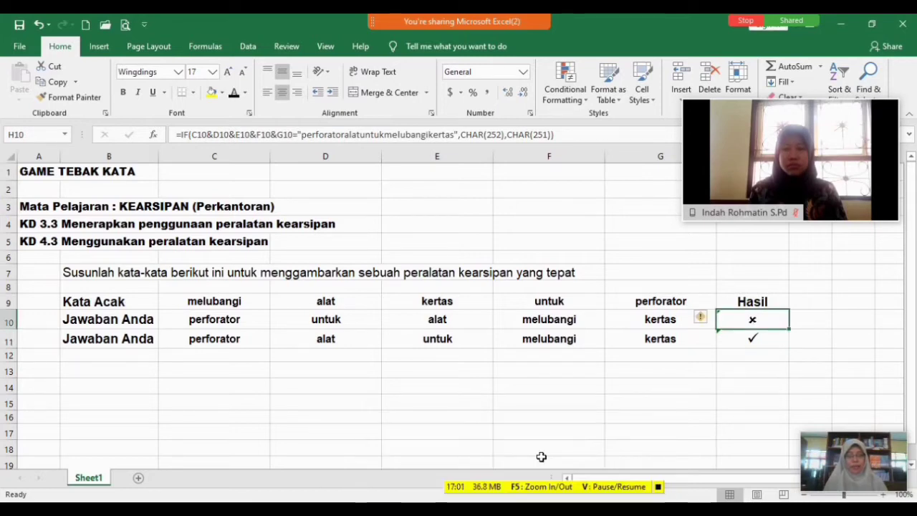
pyautogui.click(465, 466)
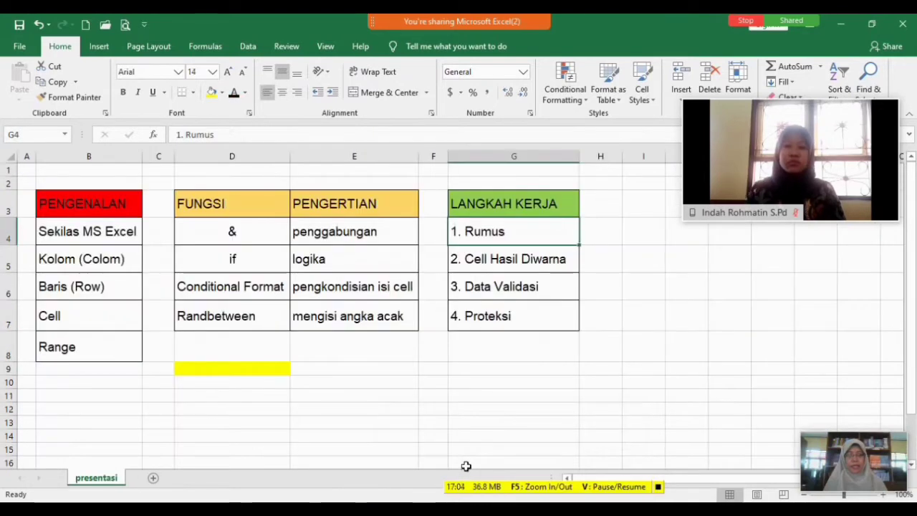
pyautogui.click(533, 267)
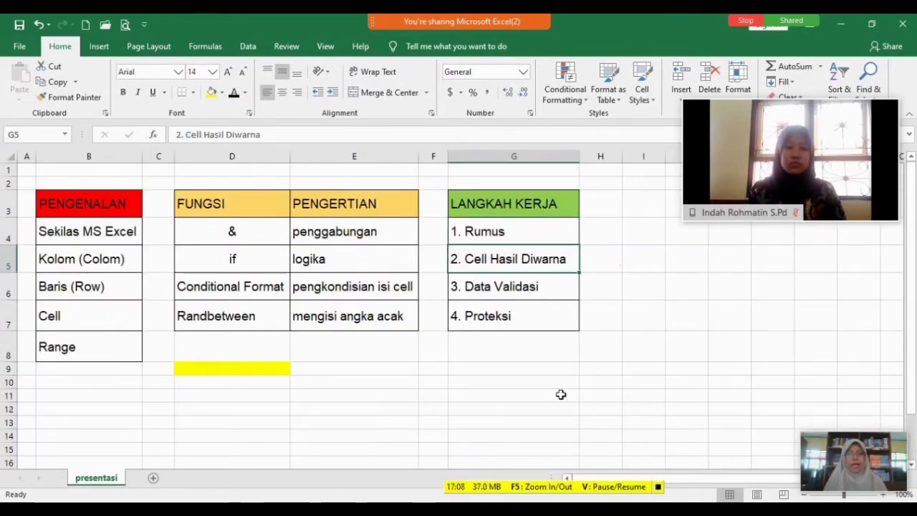
pyautogui.moveTo(531, 499)
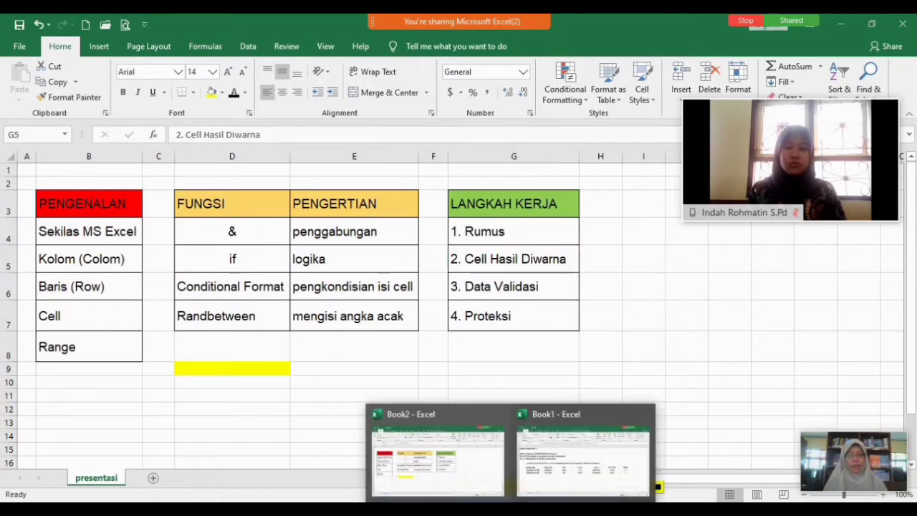
pyautogui.click(552, 467)
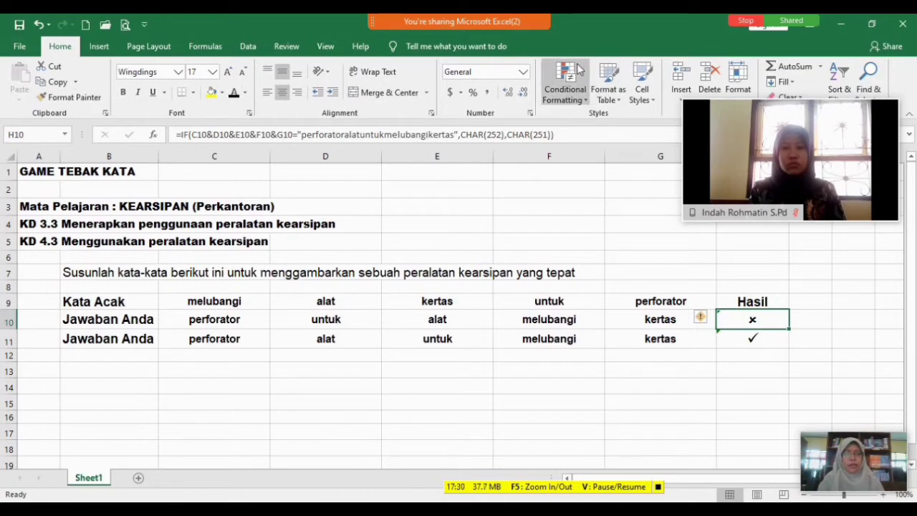
# - Start a new conditional formatting rule for H10 that formats only cells whose value is equal to =CHAR(252)
pyautogui.click(579, 101)
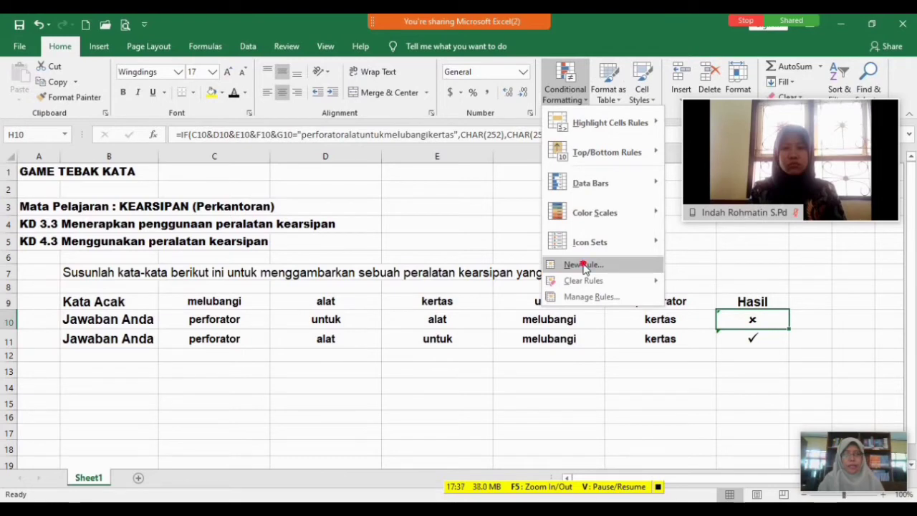
pyautogui.click(584, 265)
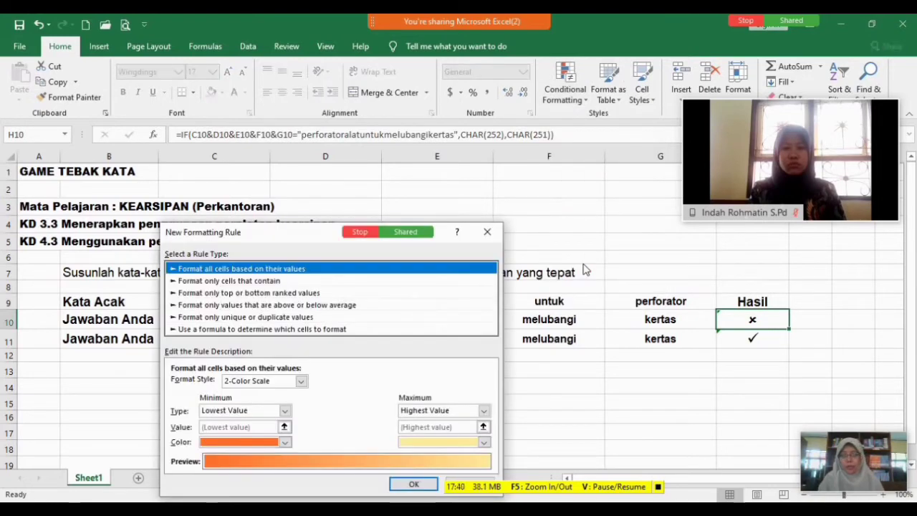
pyautogui.moveTo(317, 232); pyautogui.dragTo(340, 162)
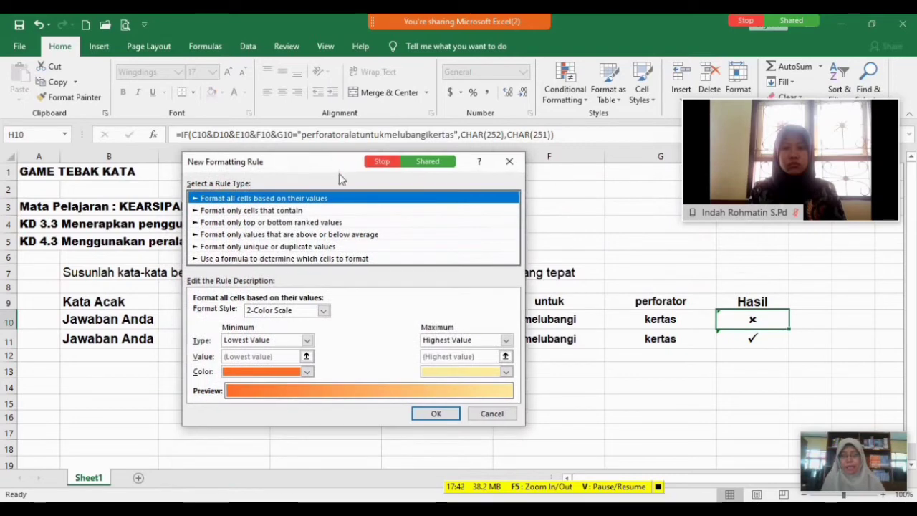
pyautogui.click(294, 211)
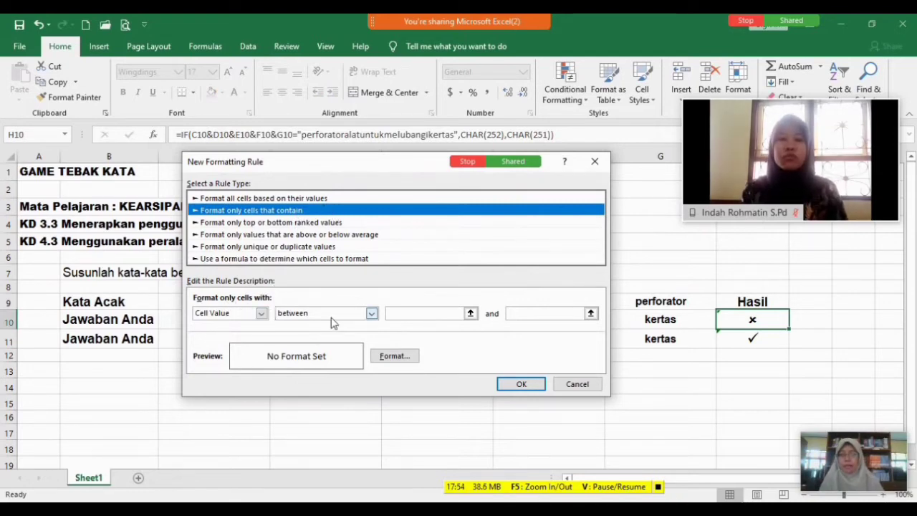
pyautogui.click(371, 313)
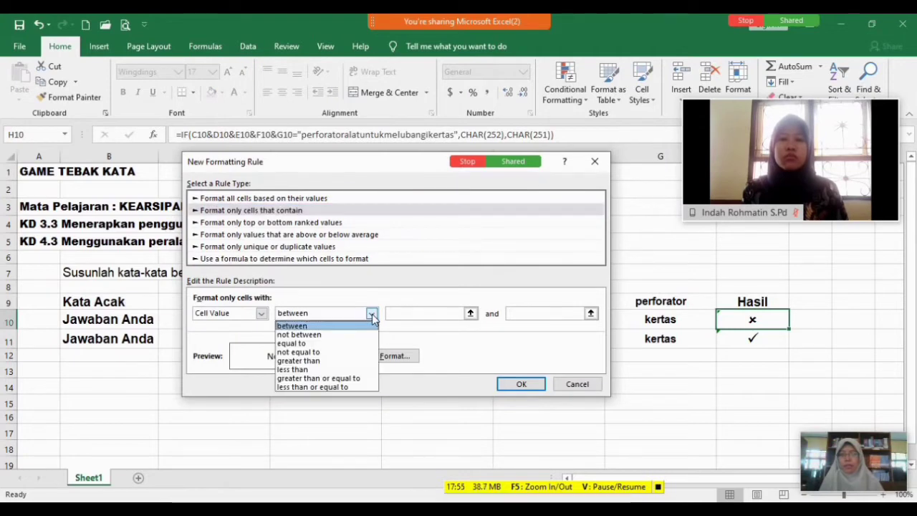
pyautogui.click(350, 346)
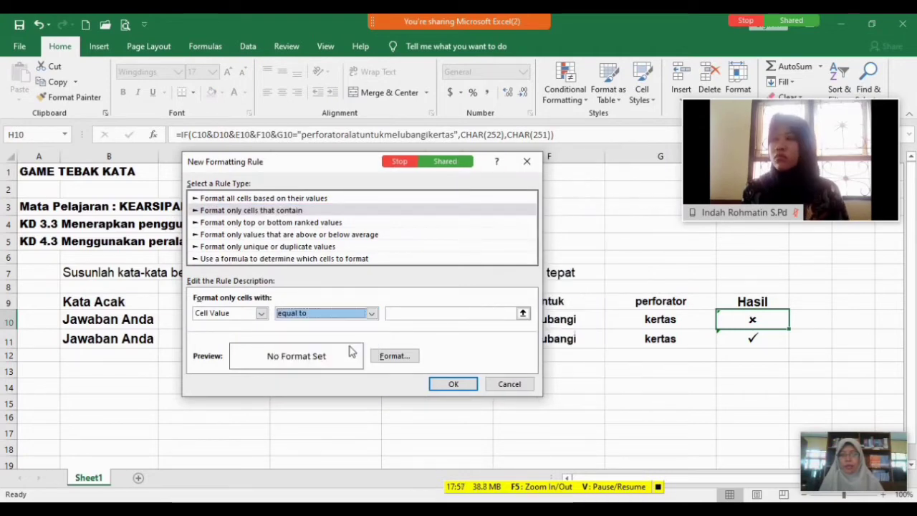
pyautogui.click(405, 314)
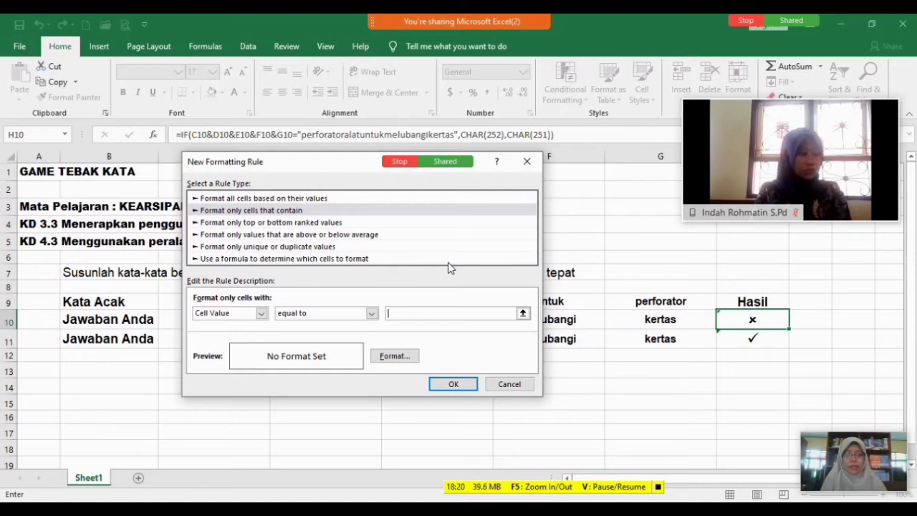
pyautogui.write('=CHAR(252')
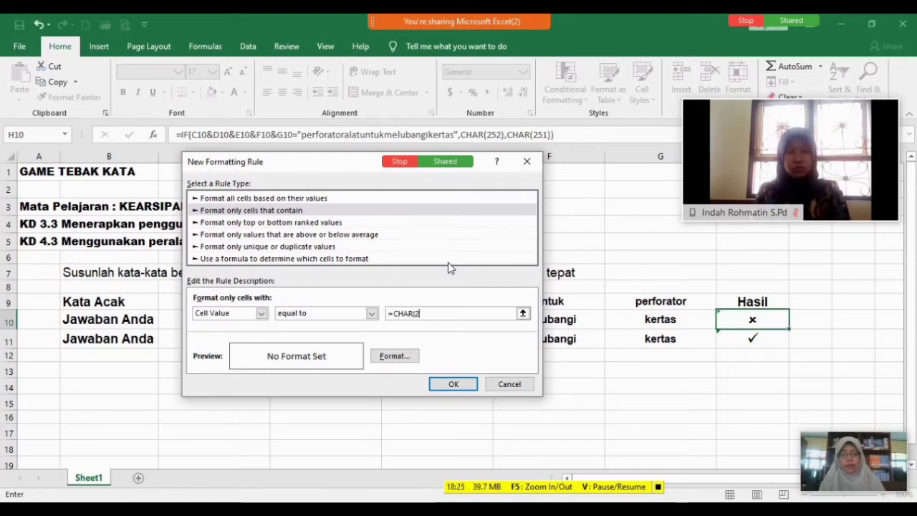
# - Give the =CHAR(252) rule for H10 a white font and a green fill, and apply the rule
pyautogui.click(392, 358)
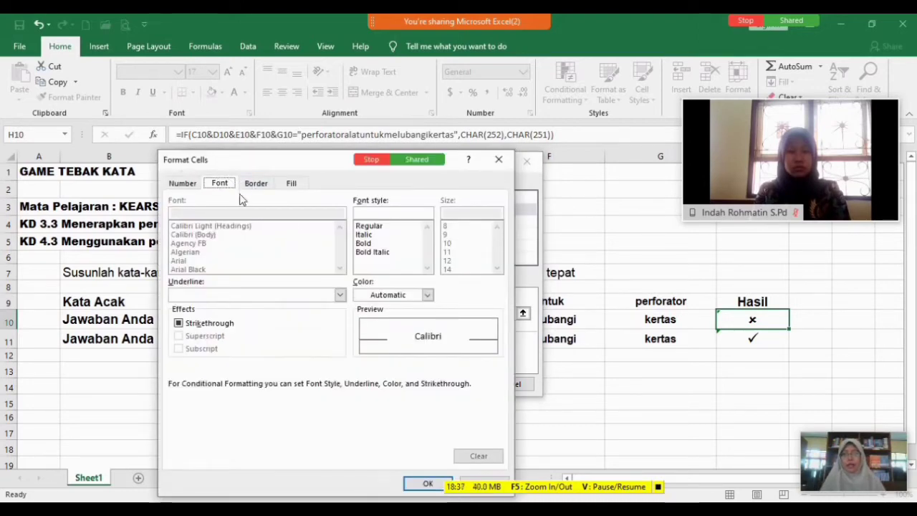
pyautogui.click(427, 295)
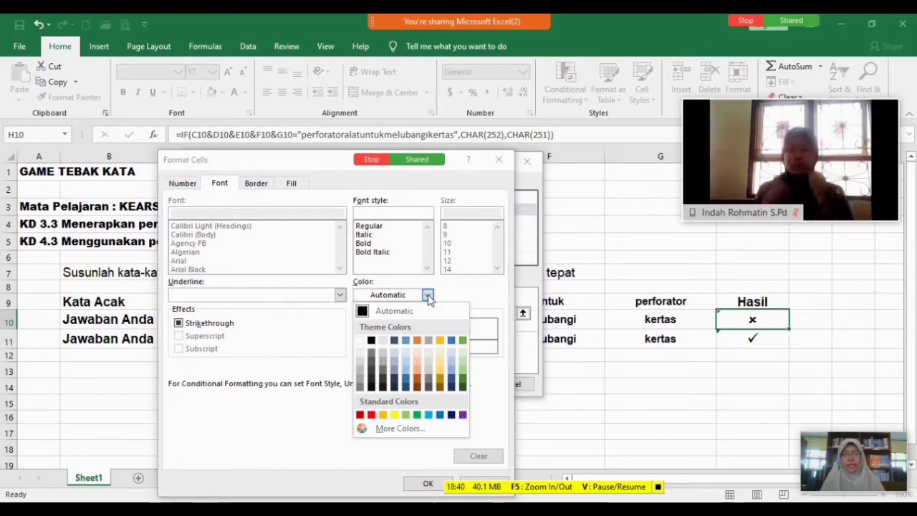
pyautogui.click(361, 344)
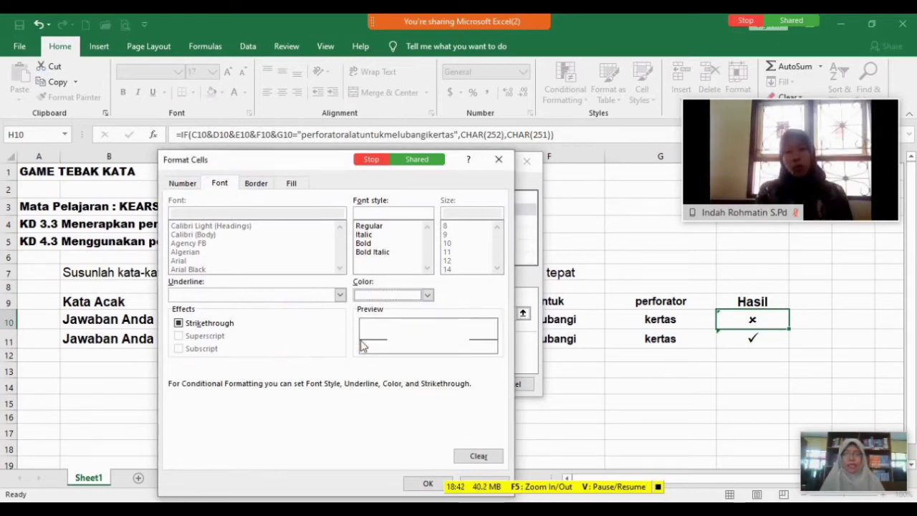
pyautogui.click(291, 184)
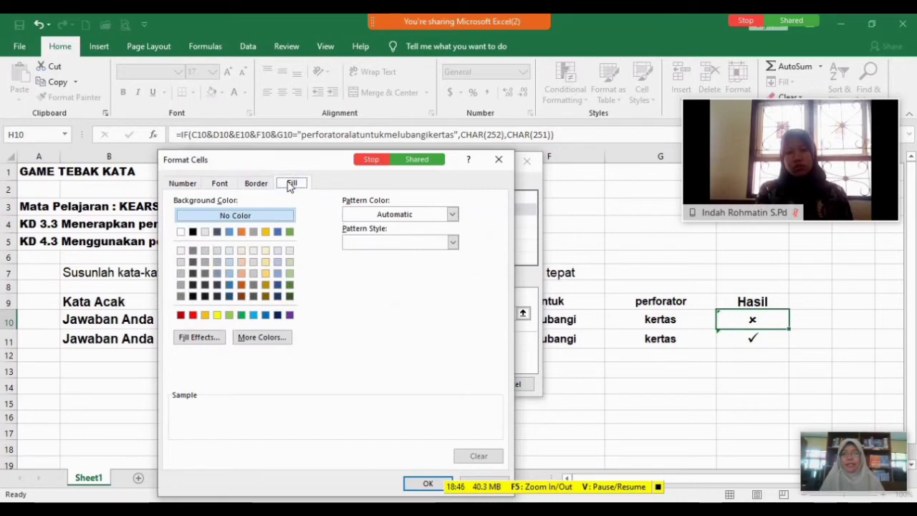
pyautogui.click(242, 316)
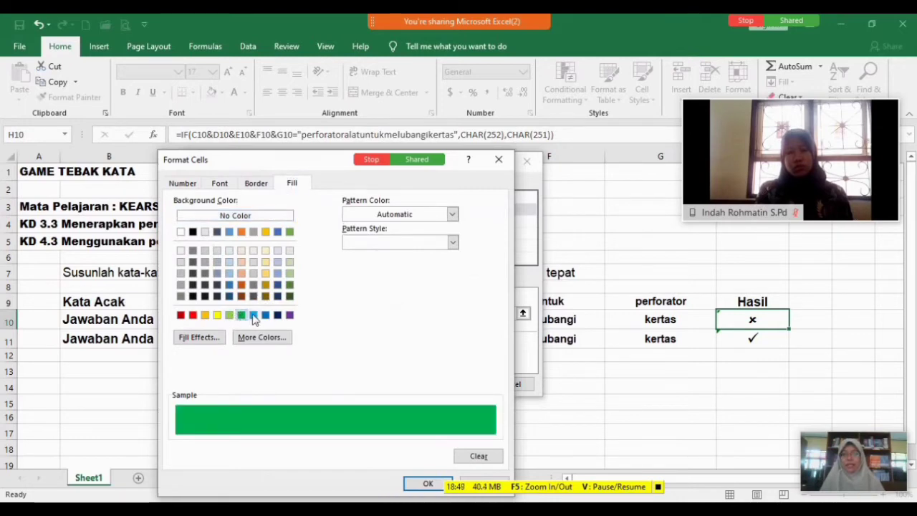
pyautogui.click(422, 484)
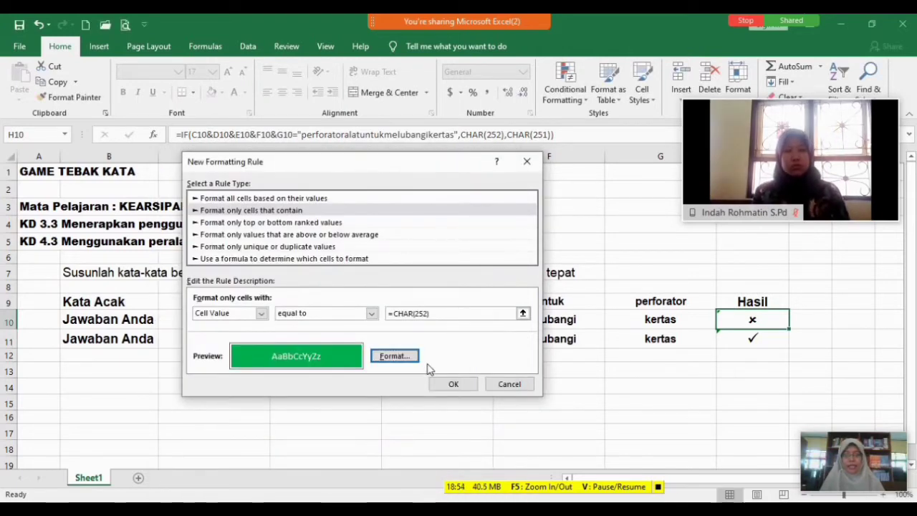
pyautogui.click(445, 386)
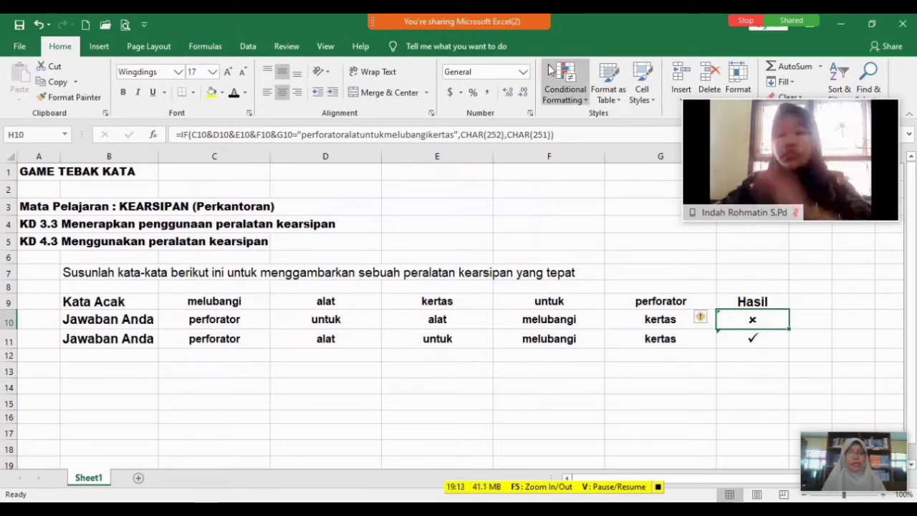
# - Start another conditional formatting rule for H10 that formats only cells whose value is equal to =CHAR(251)
pyautogui.click(563, 98)
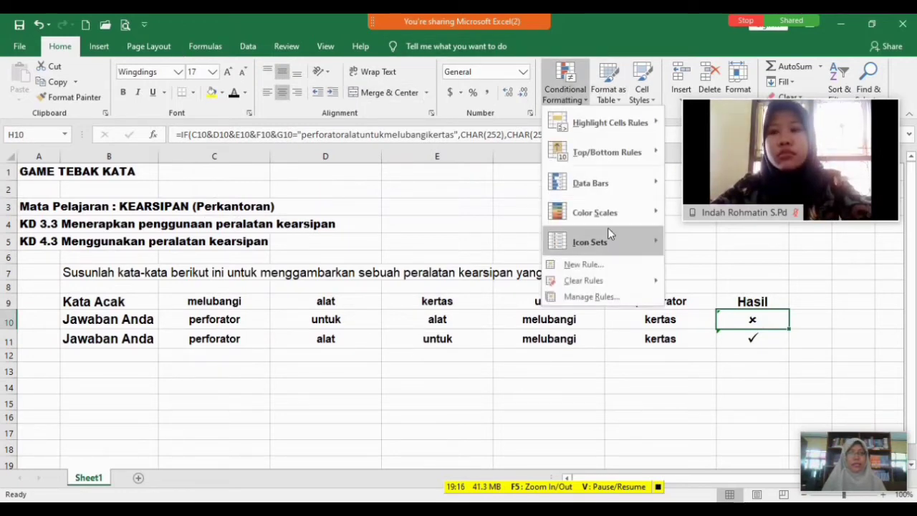
pyautogui.click(578, 265)
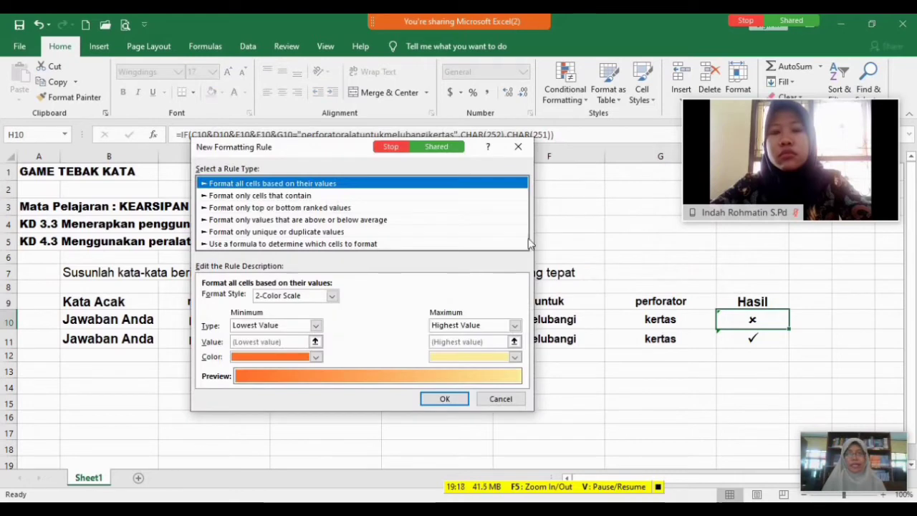
pyautogui.click(304, 195)
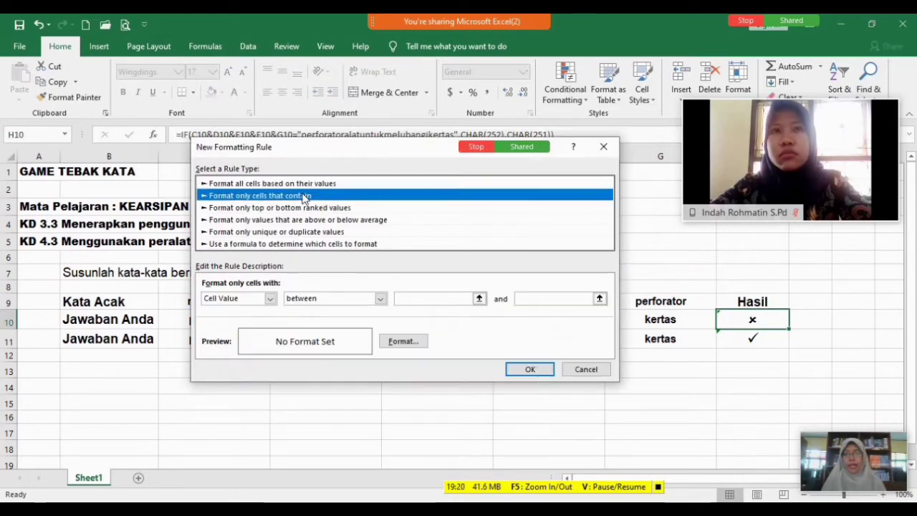
pyautogui.click(380, 298)
pyautogui.click(365, 330)
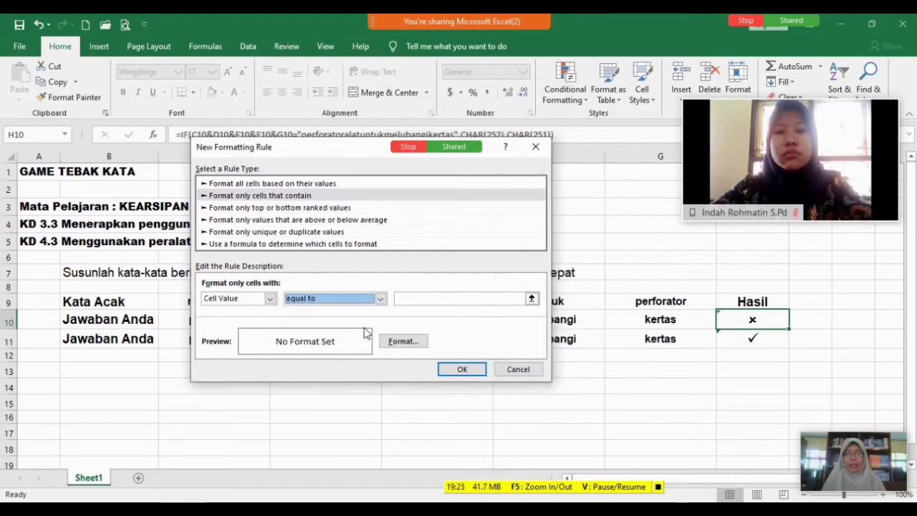
pyautogui.click(428, 300)
pyautogui.write('=CHAR')
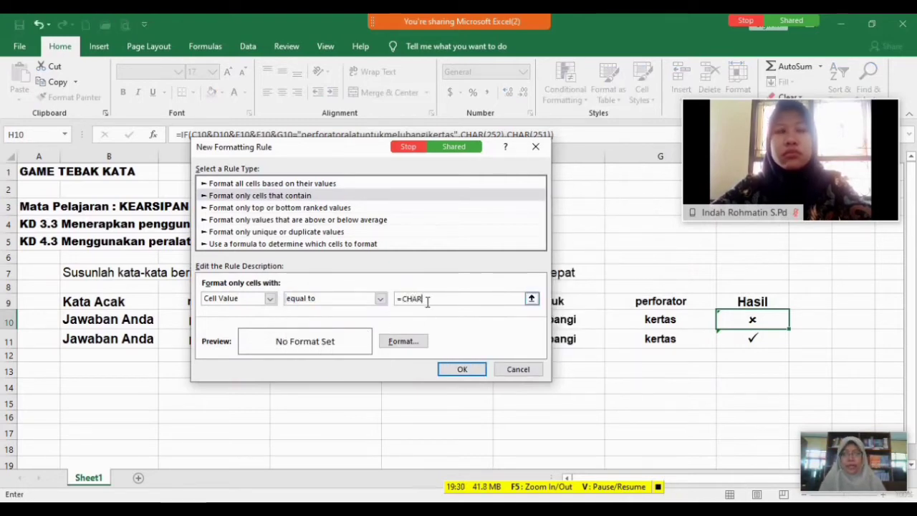
pyautogui.moveTo(349, 153); pyautogui.dragTo(366, 177)
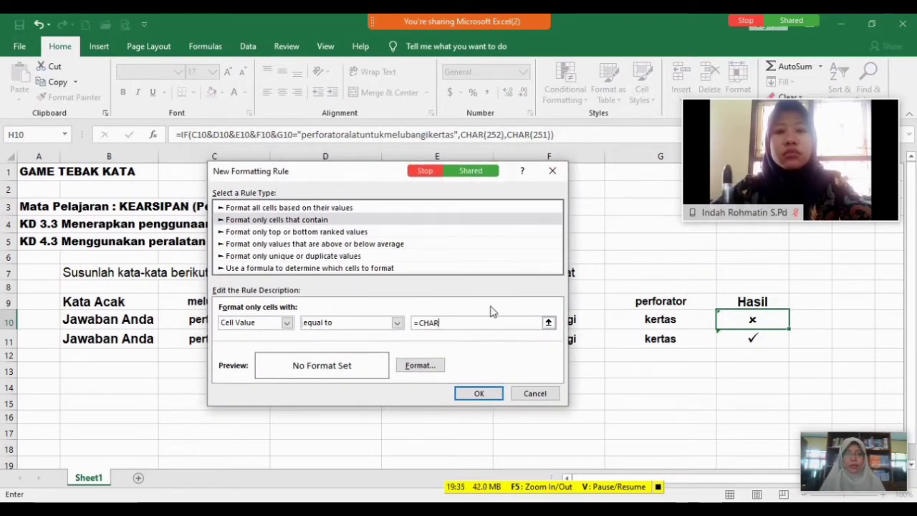
pyautogui.write('1)')
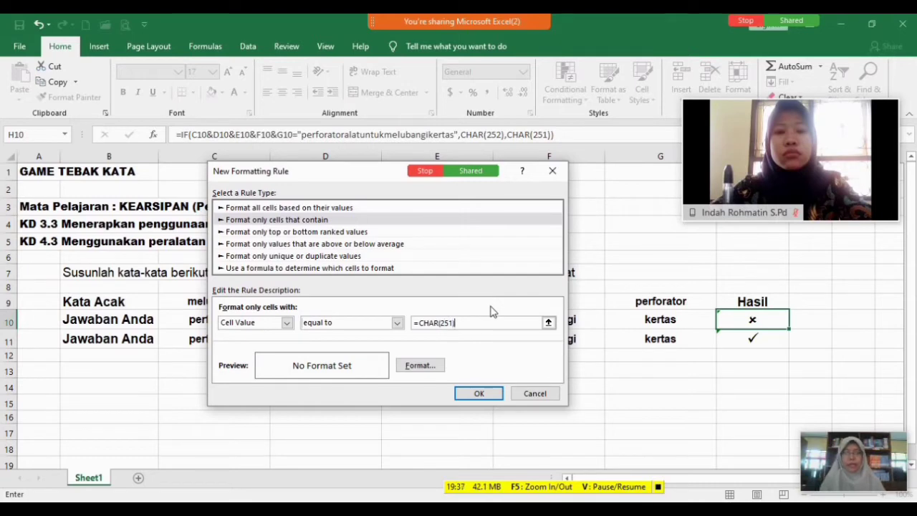
# - Give the =CHAR(251) rule a red fill and a white font, and apply it to H10
pyautogui.click(420, 366)
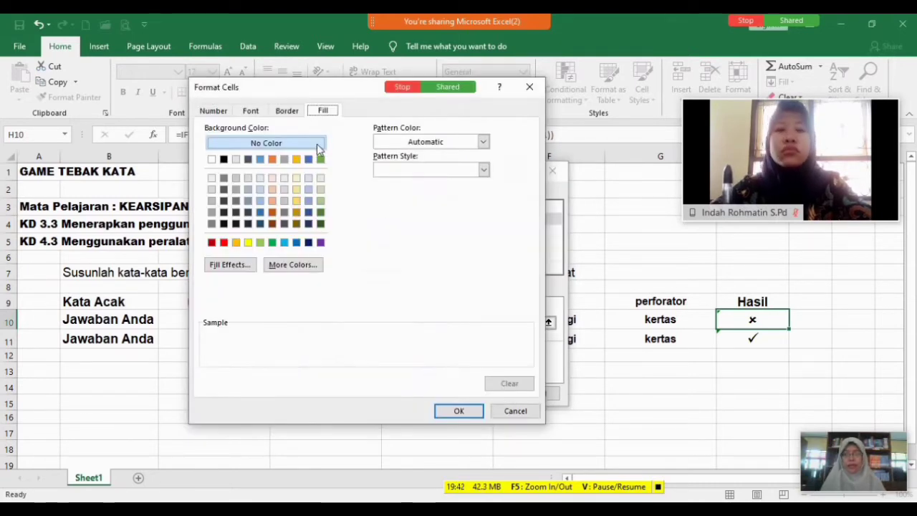
pyautogui.click(223, 243)
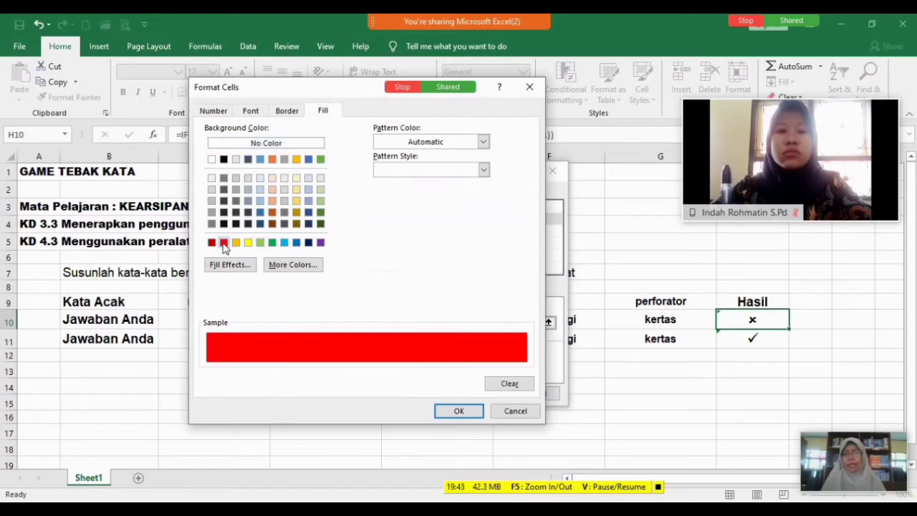
pyautogui.click(251, 113)
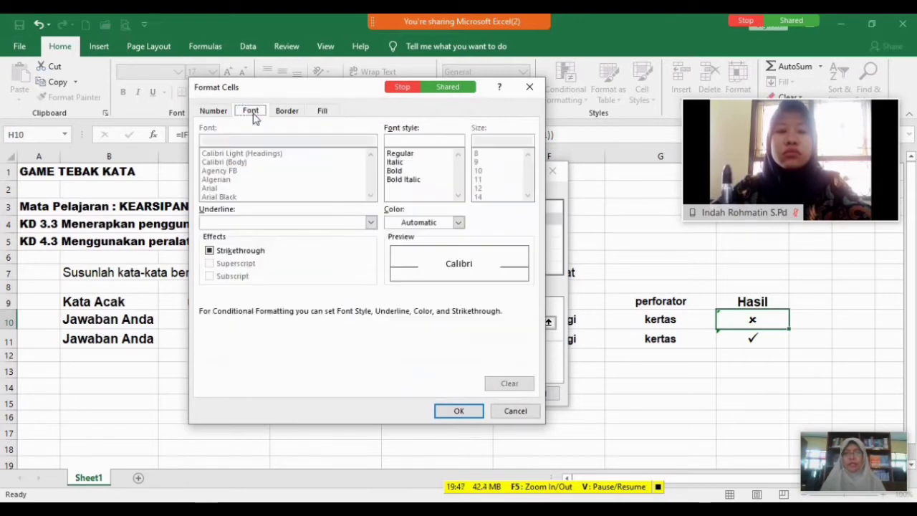
pyautogui.click(458, 222)
pyautogui.click(391, 269)
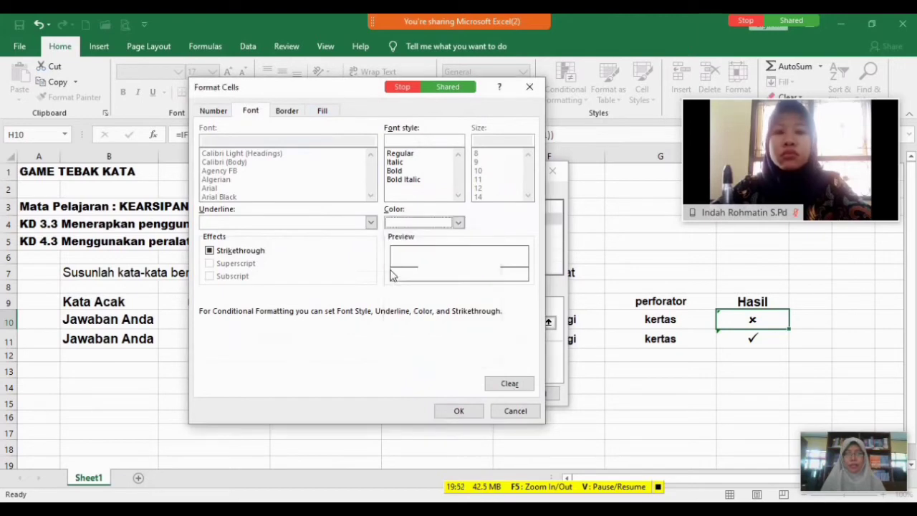
pyautogui.click(459, 413)
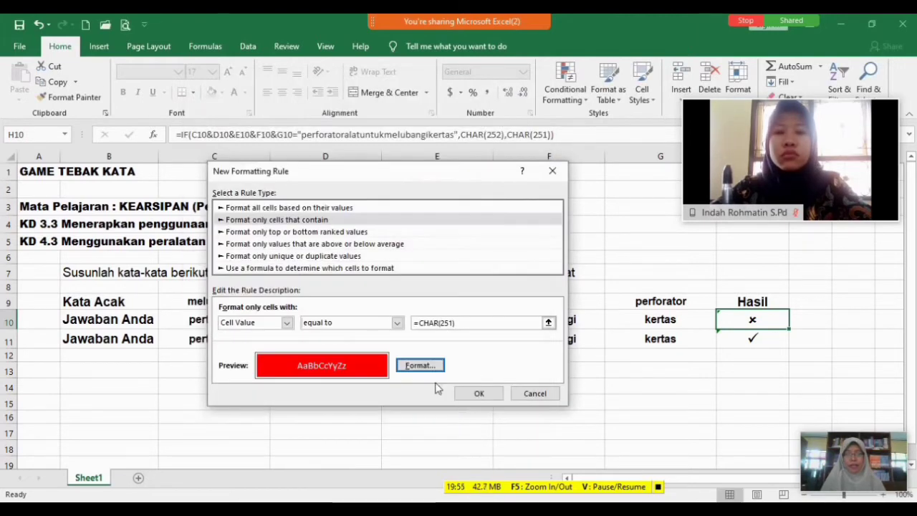
pyautogui.click(480, 393)
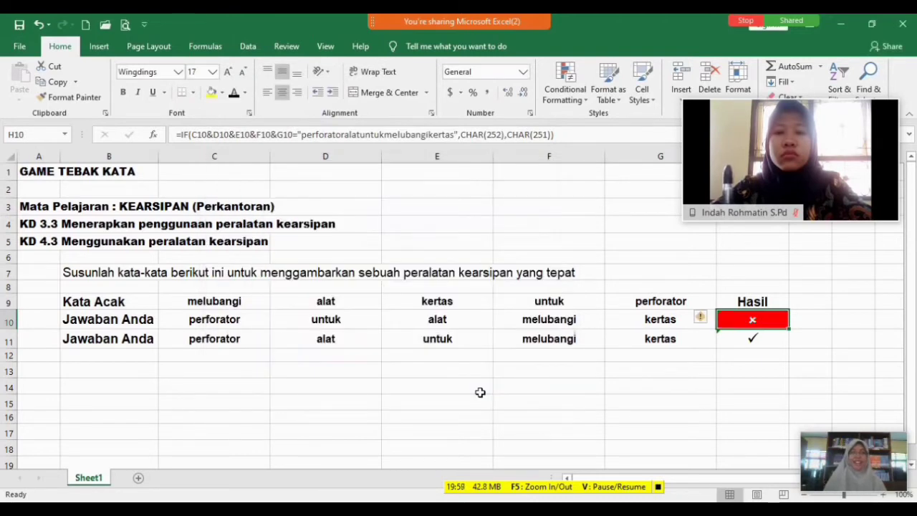
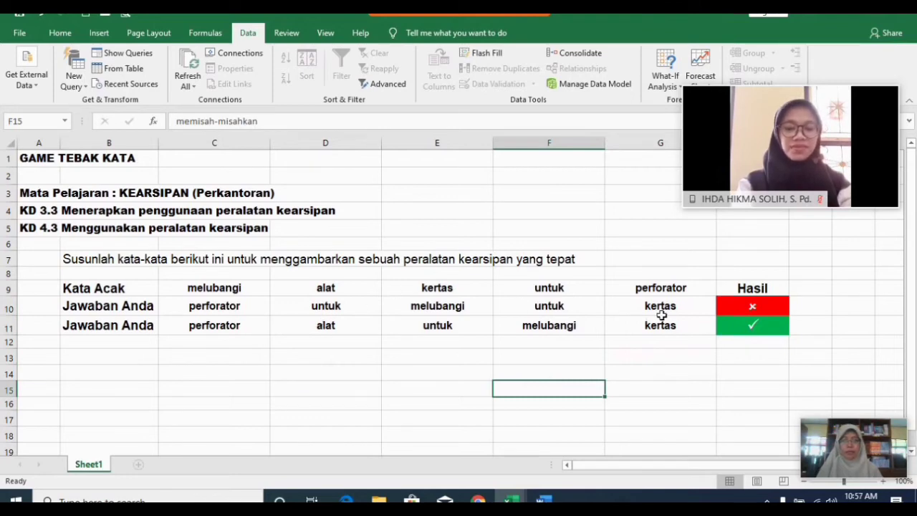
# - Check Hasil cells H10 and H11 for hidden formulas, and unprotect Sheet1 by entering the sheet password
pyautogui.click(745, 307)
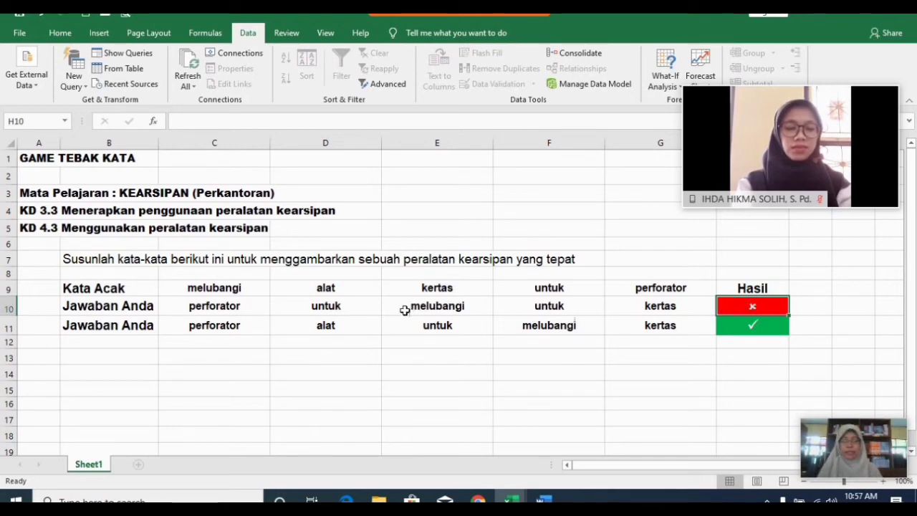
pyautogui.click(731, 325)
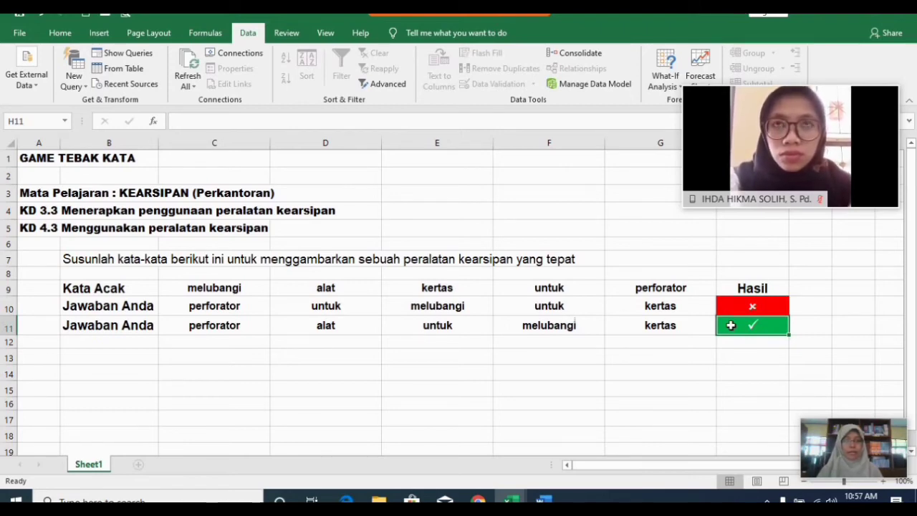
pyautogui.click(736, 307)
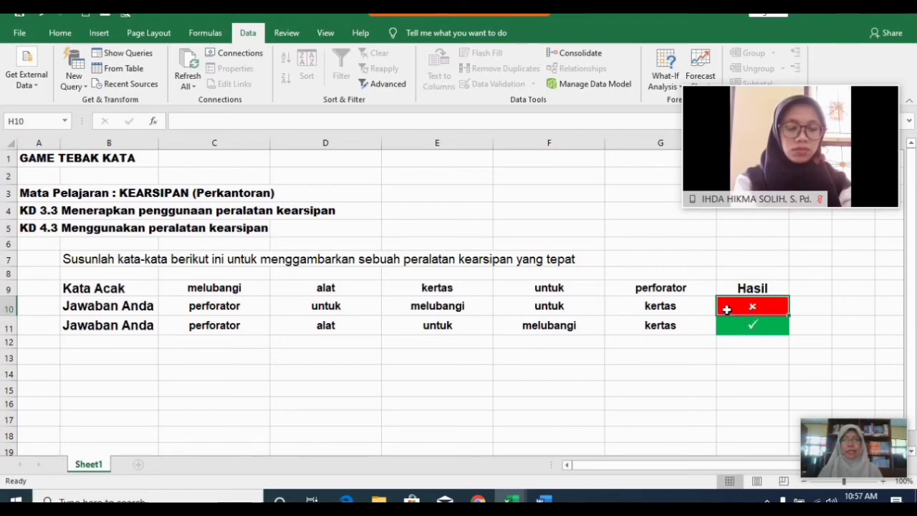
pyautogui.rightClick(91, 467)
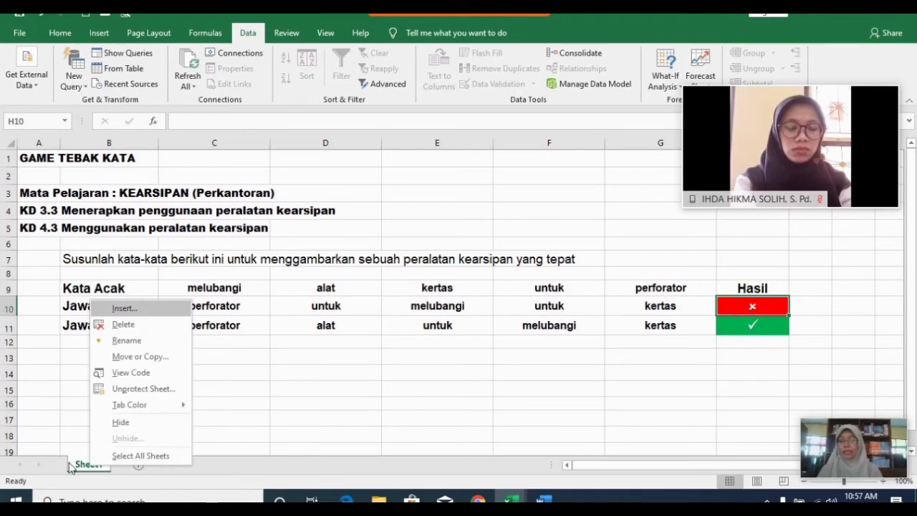
pyautogui.click(144, 388)
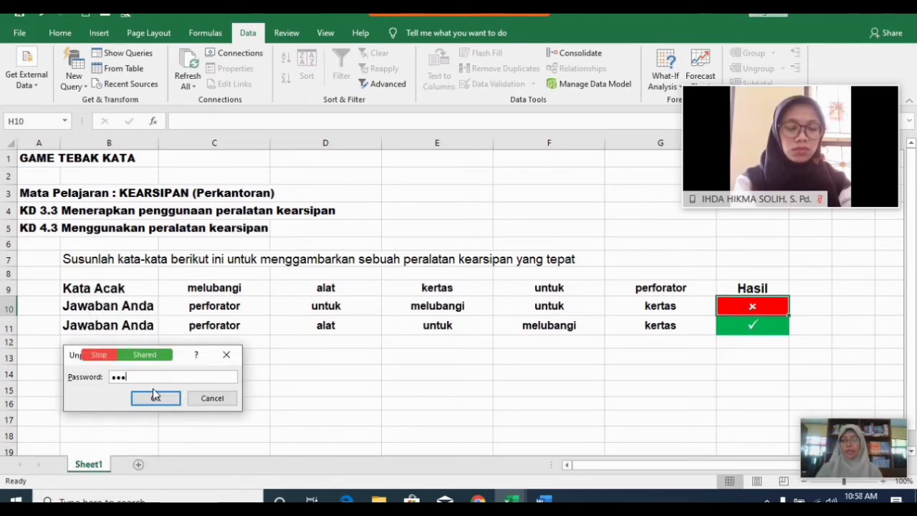
pyautogui.click(166, 399)
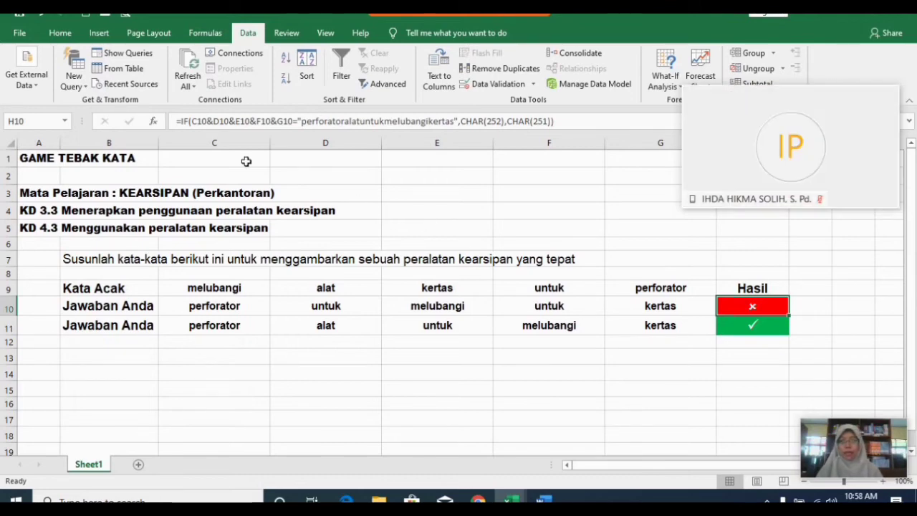
# - Delete the entire IF formula from Hasil cell H10
pyautogui.click(172, 122)
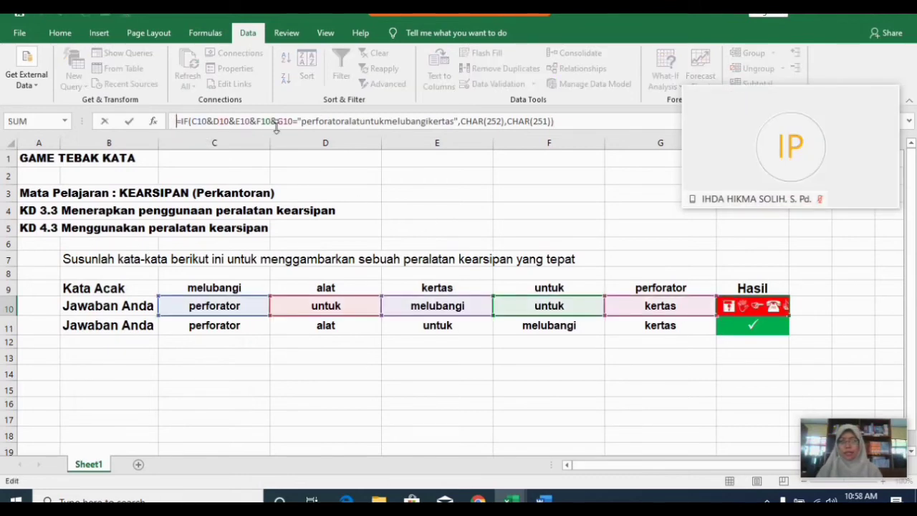
pyautogui.keyDown('shift'); pyautogui.click(566, 123); pyautogui.keyUp('shift')
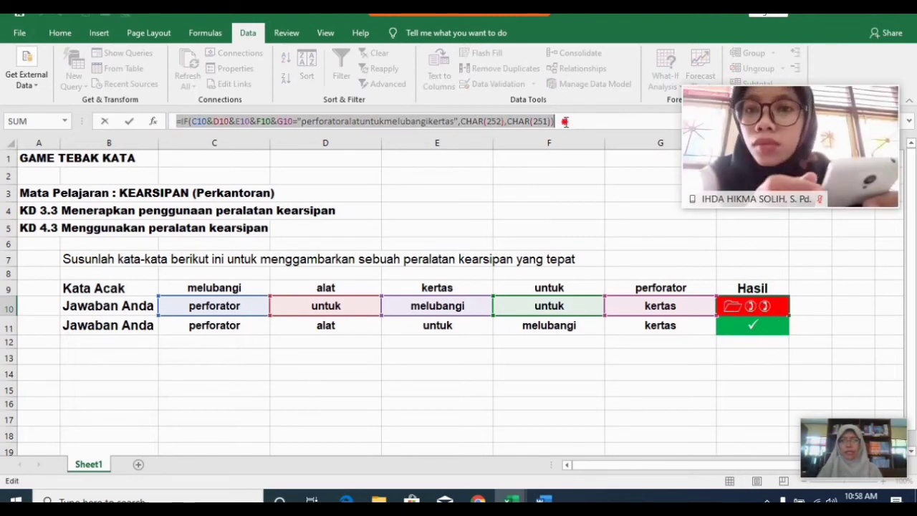
pyautogui.click(566, 122)
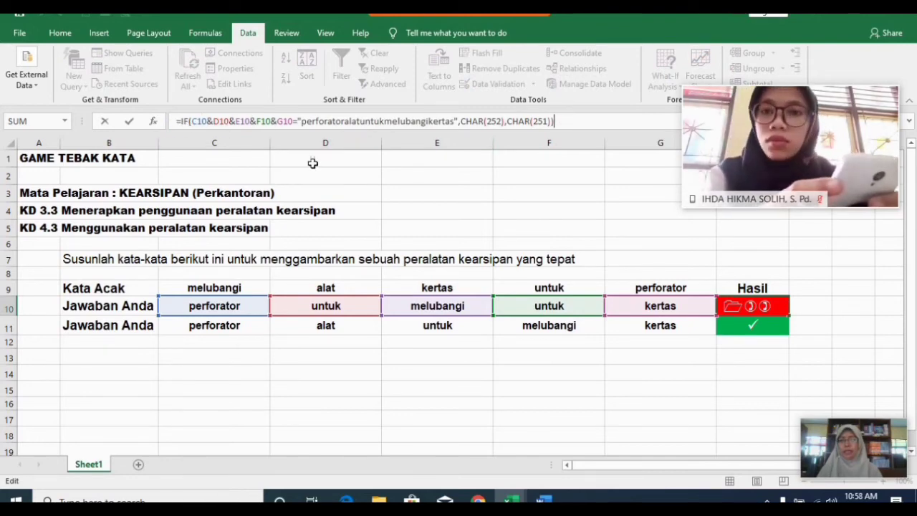
pyautogui.keyDown('shift'); pyautogui.click(175, 122); pyautogui.keyUp('shift')
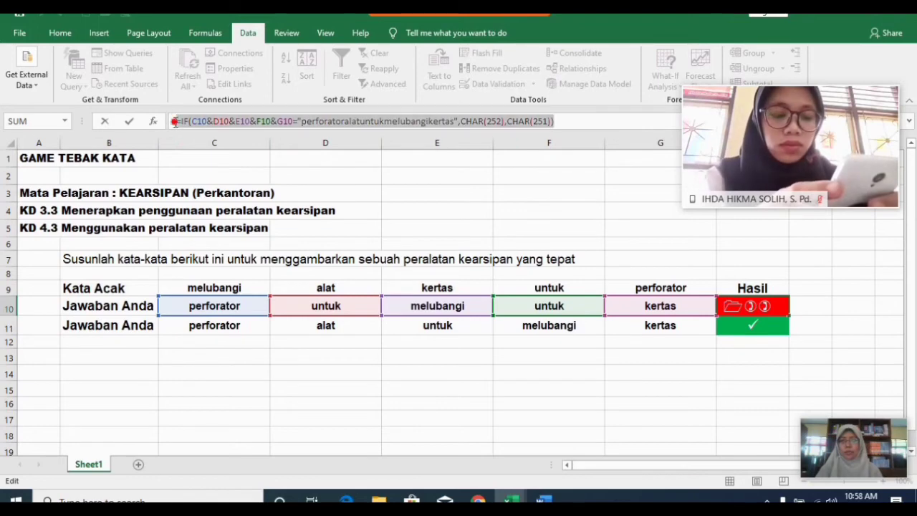
pyautogui.press('Delete')
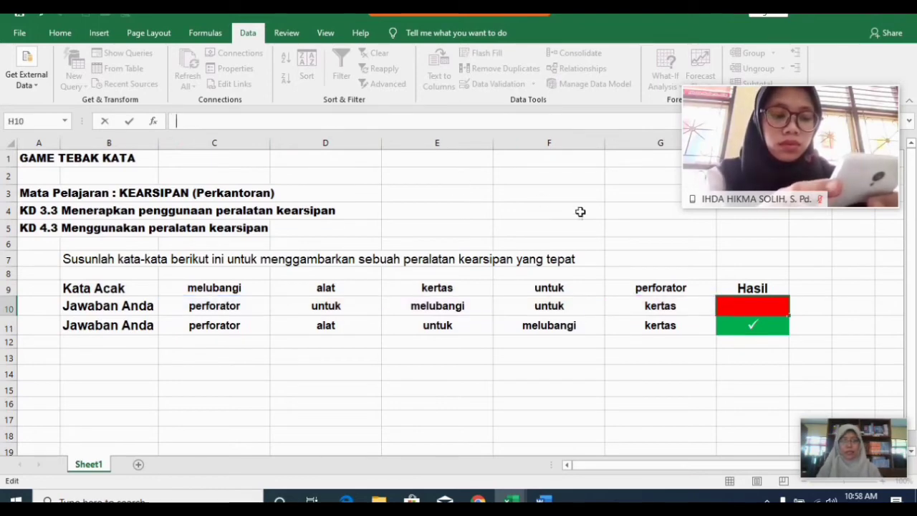
pyautogui.click(739, 323)
# - Begin an IF formula in Hasil cell H10 whose logical test joins the row's answers as C10&D10&E10&F10&G10
pyautogui.click(732, 307)
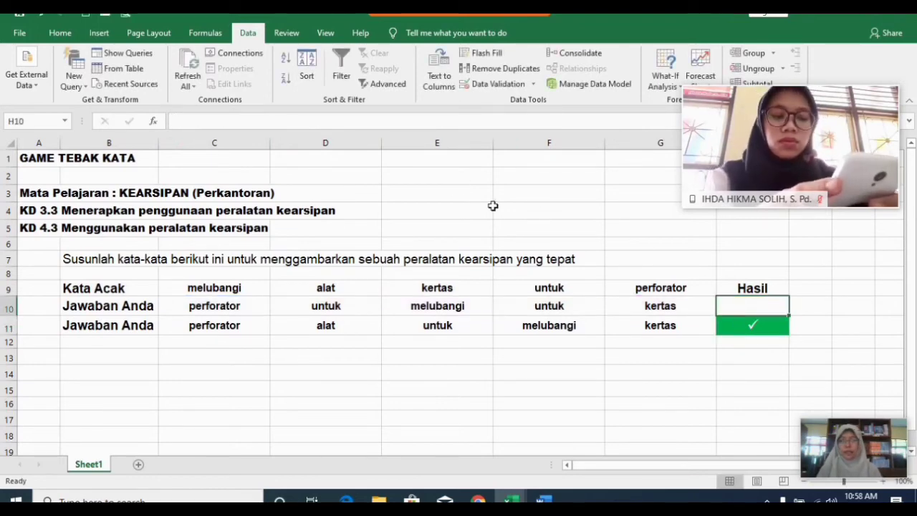
pyautogui.click(226, 122)
pyautogui.write('=if')
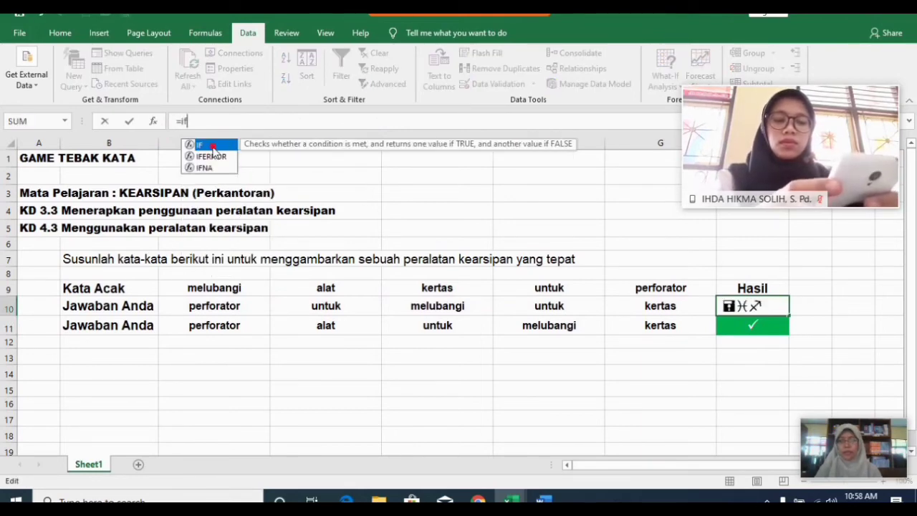
pyautogui.doubleClick(212, 146)
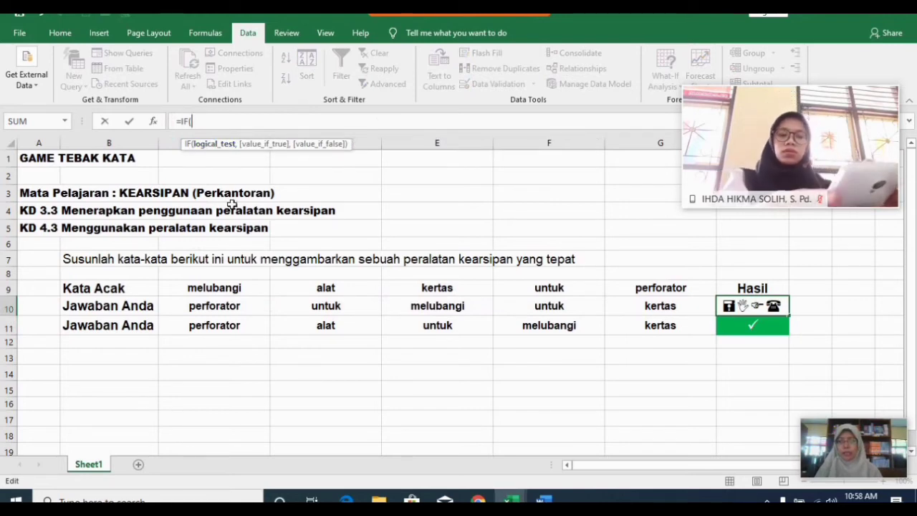
pyautogui.click(198, 305)
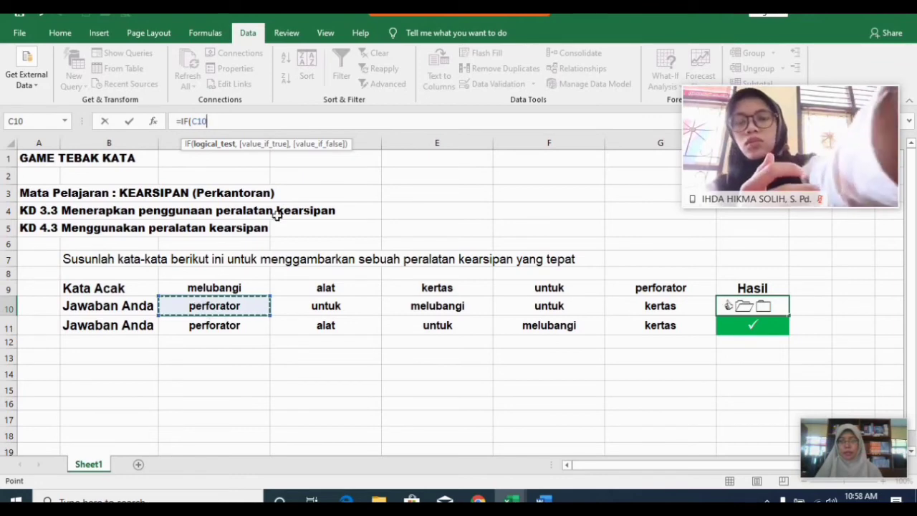
pyautogui.write('&')
pyautogui.click(315, 306)
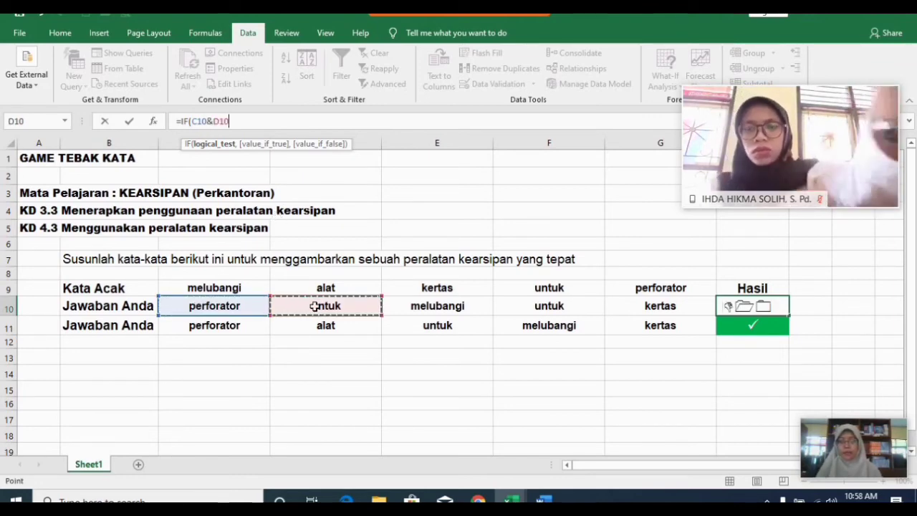
pyautogui.write('&')
pyautogui.click(402, 304)
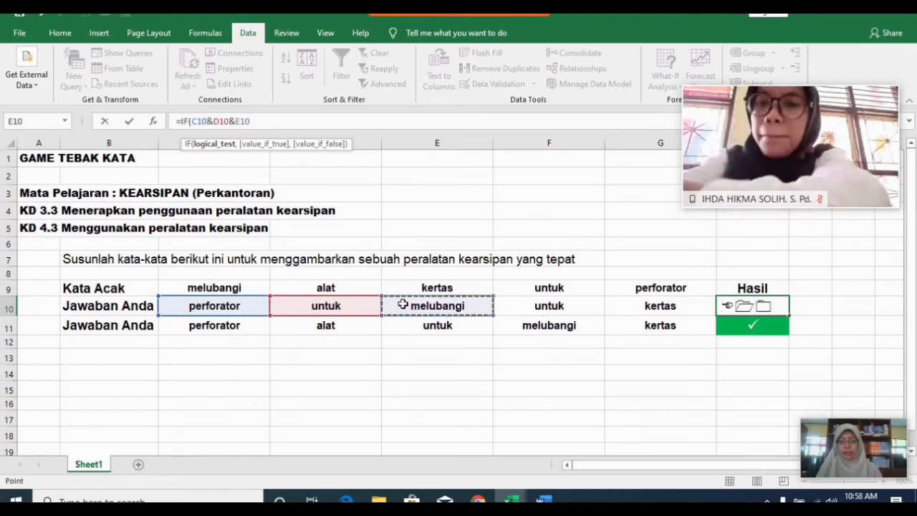
pyautogui.write('&')
pyautogui.click(513, 310)
pyautogui.write('&')
pyautogui.click(629, 309)
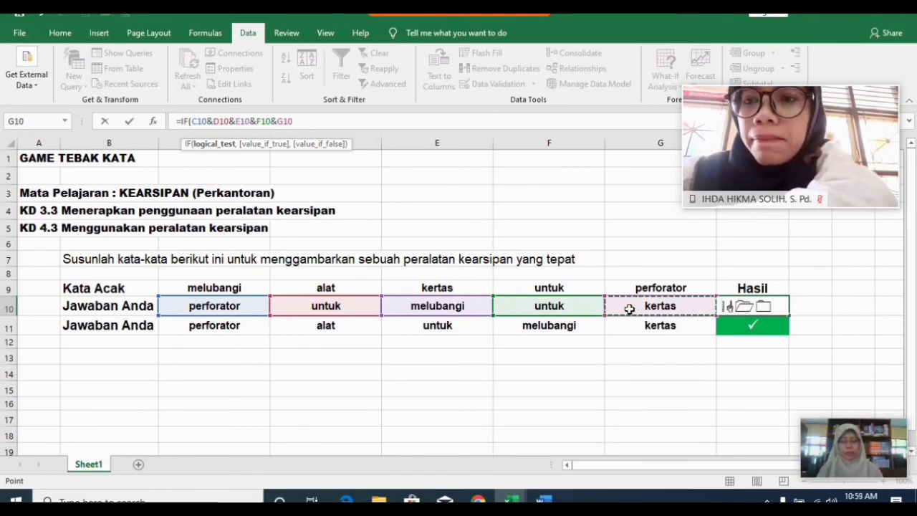
# - Make the logical test compare the joined answers with the text "perforatoralatuntukmelubangikertas"
pyautogui.write('=')
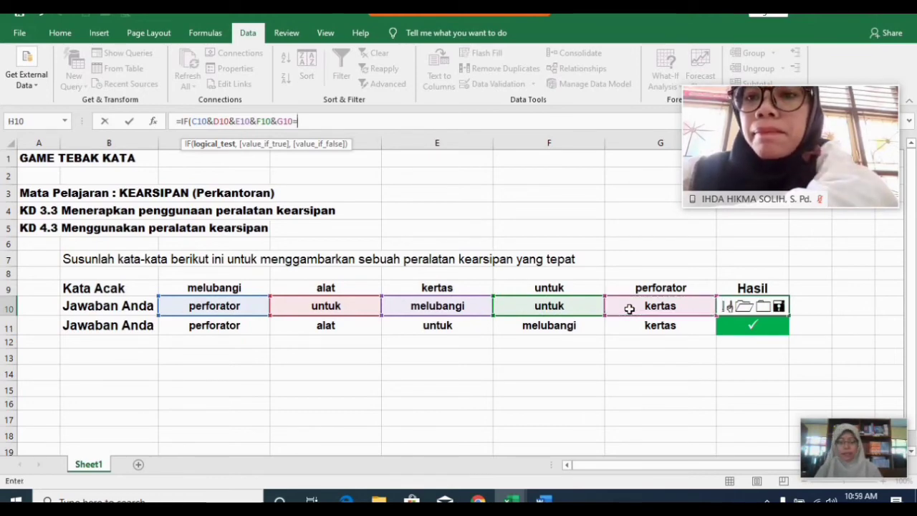
pyautogui.write('"')
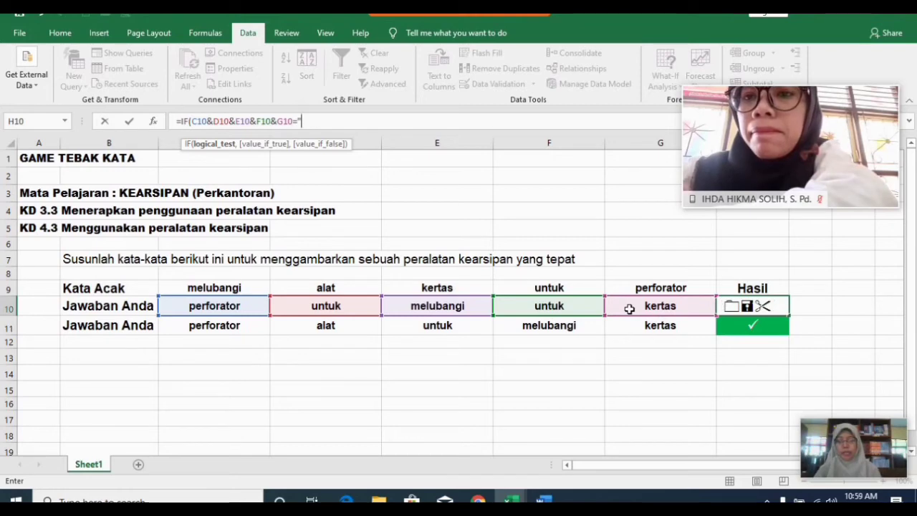
pyautogui.write('perf')
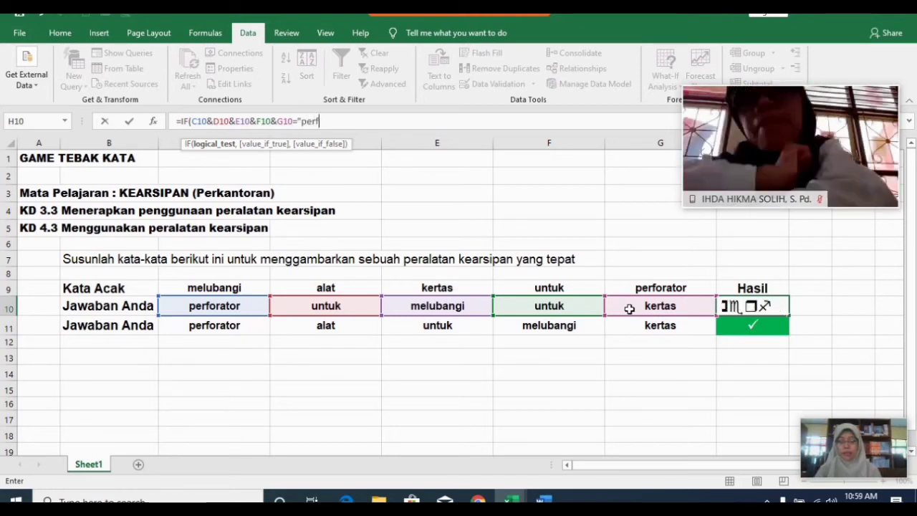
pyautogui.write('orator')
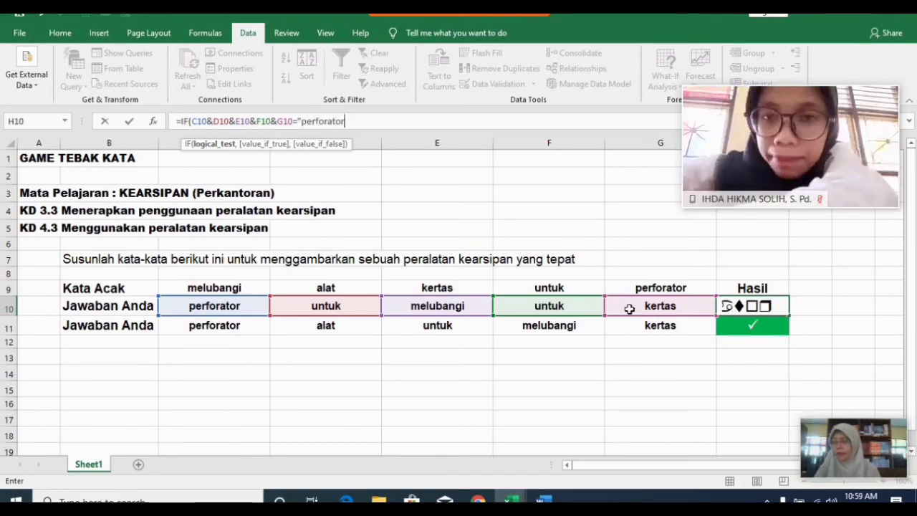
pyautogui.write('alatuntuk')
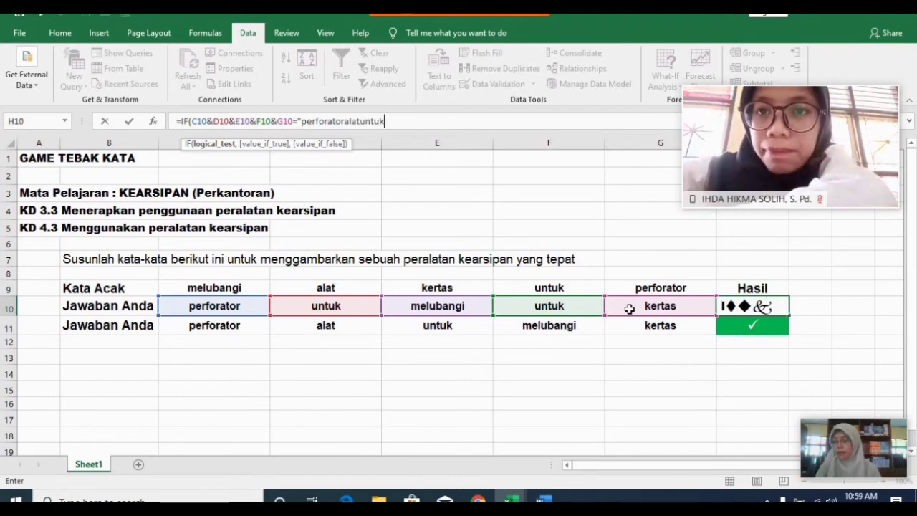
pyautogui.write('melubangi')
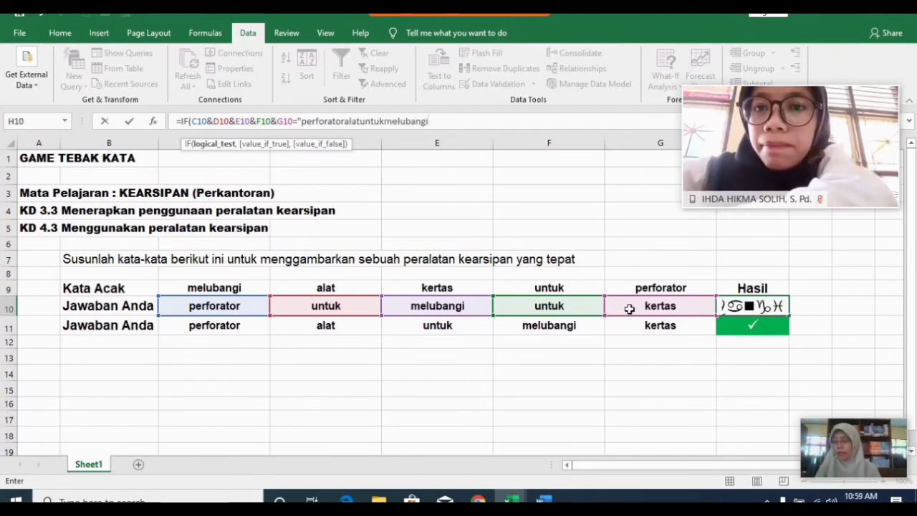
pyautogui.write('kertas')
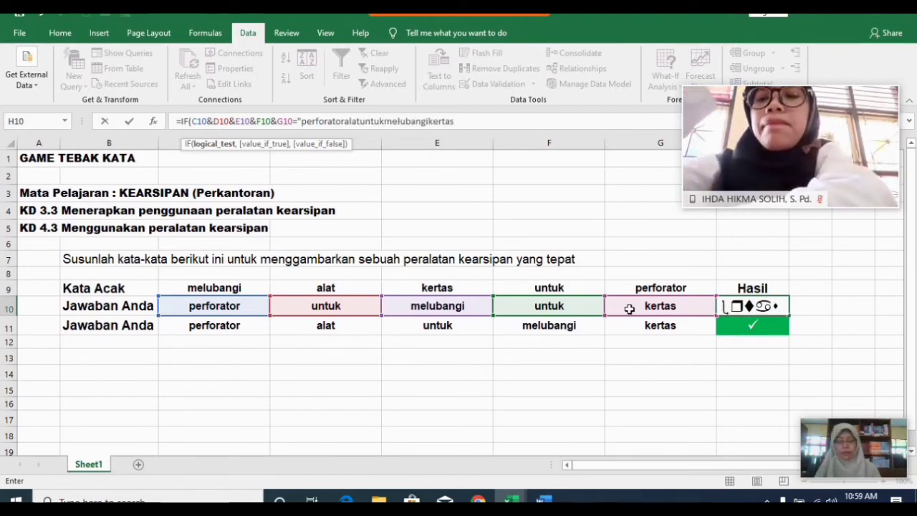
pyautogui.write('"')
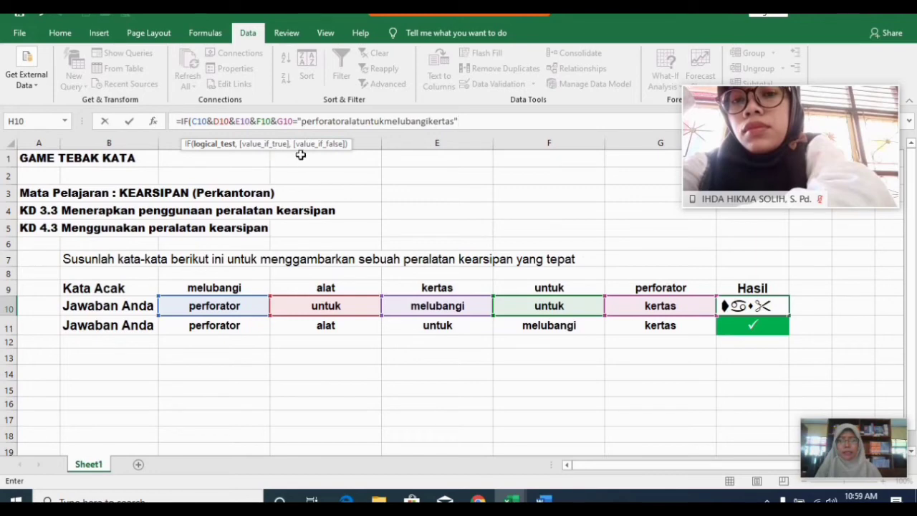
# - Complete H10's IF formula with CHAR(252) as the true value and CHAR(251) as the false value
pyautogui.write(',')
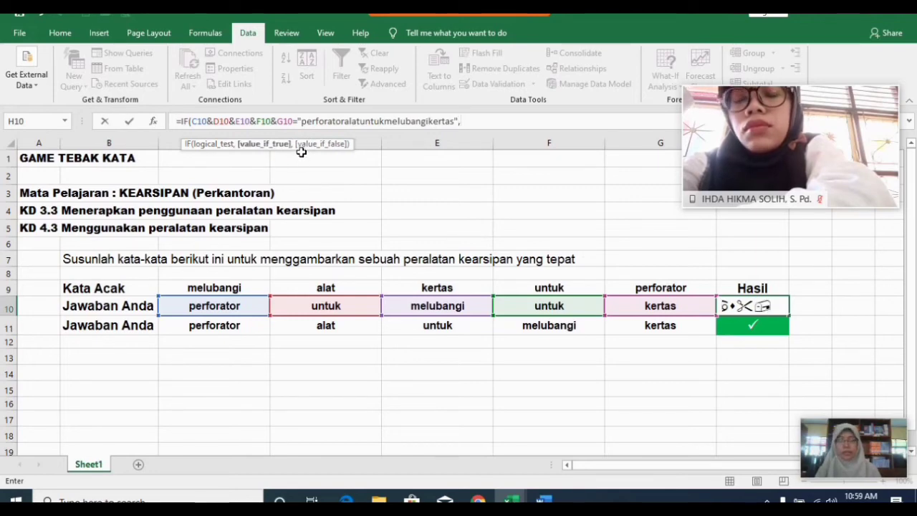
pyautogui.write('C')
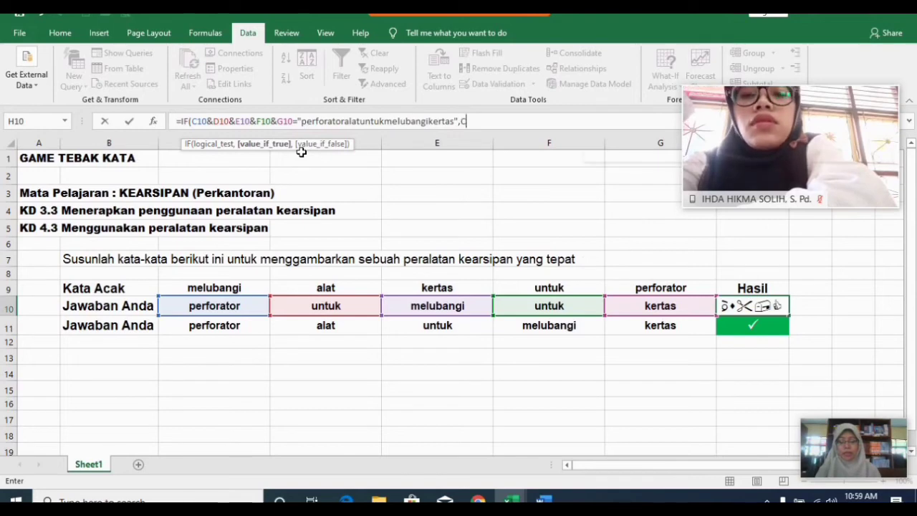
pyautogui.write('HAR(')
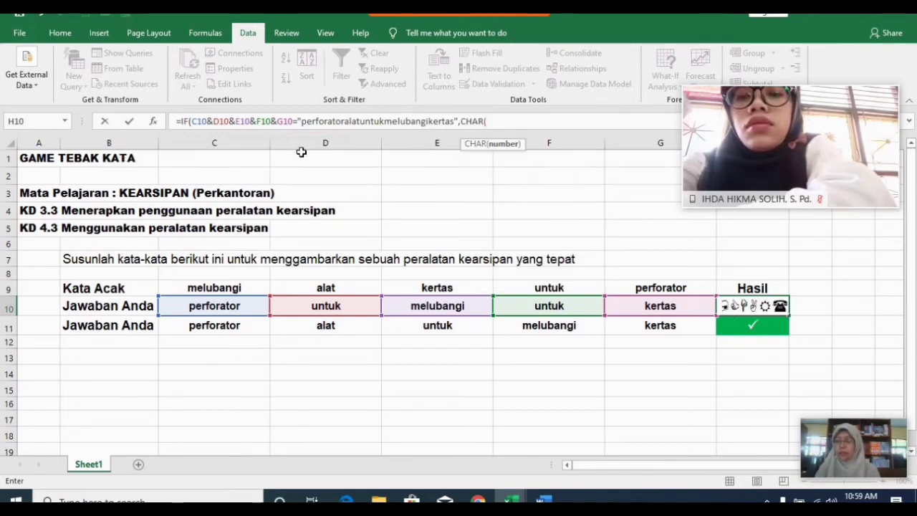
pyautogui.write('252')
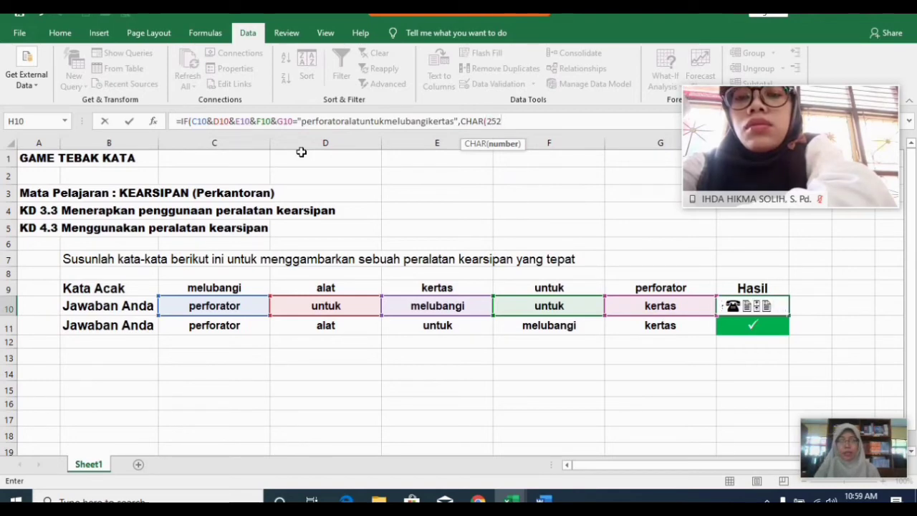
pyautogui.write(')')
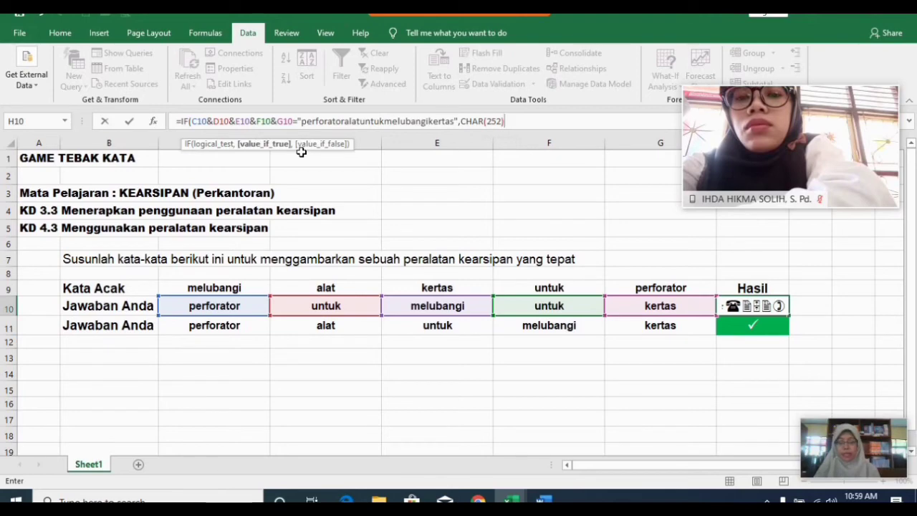
pyautogui.write(',CHA')
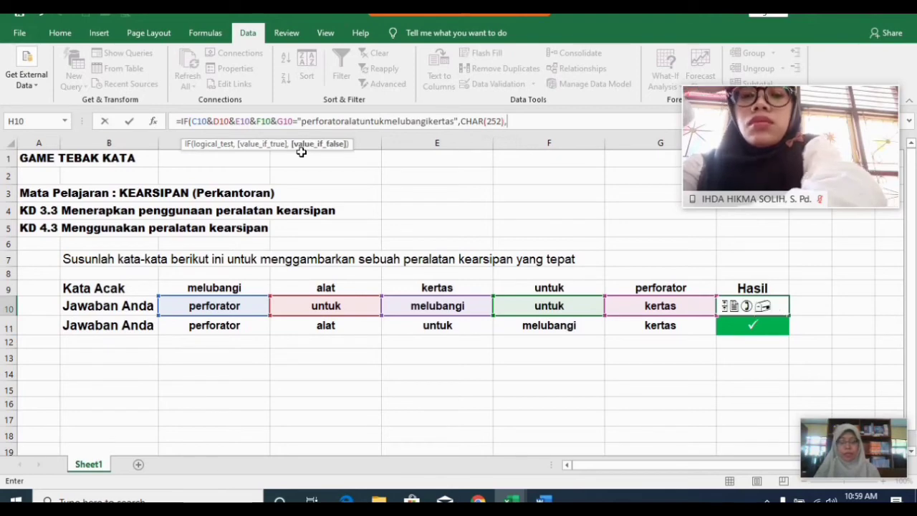
pyautogui.write('R(25')
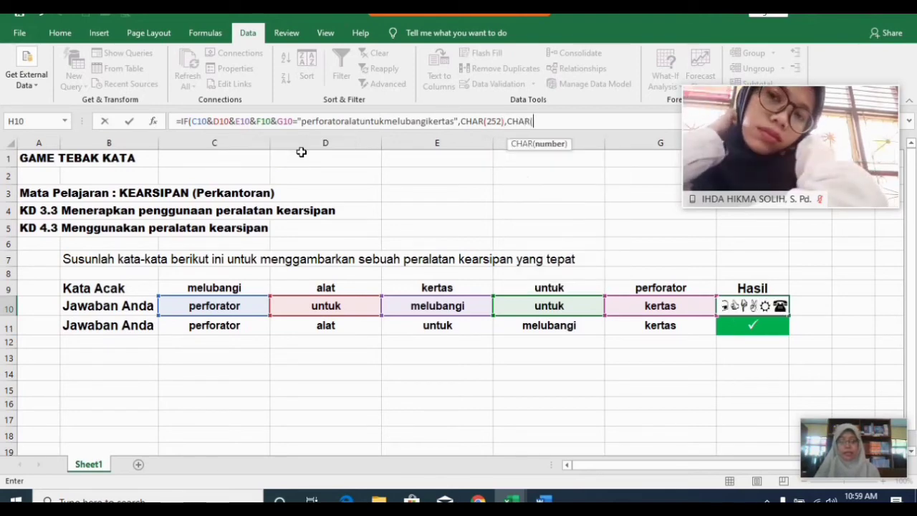
pyautogui.write('1))')
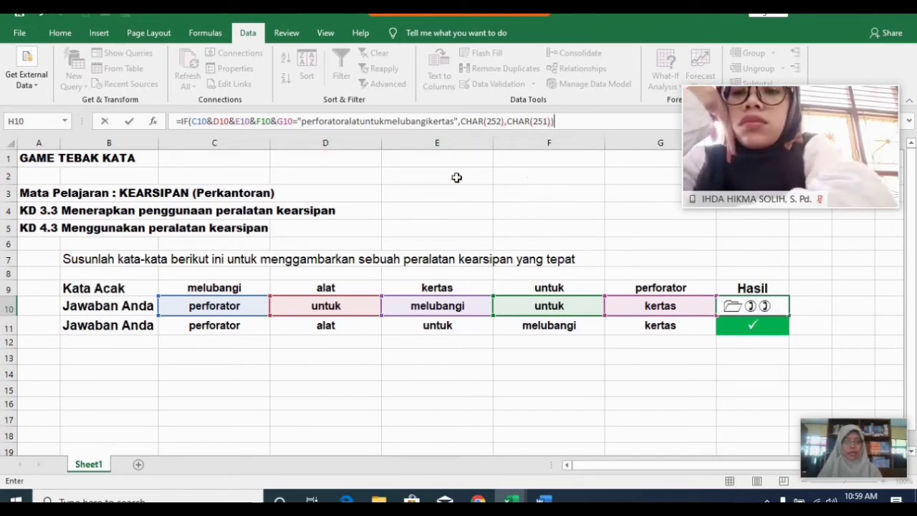
pyautogui.press('Return')
# - Check the font assigned to Hasil cell H10, and reduce the height of row 10 slightly
pyautogui.click(764, 303)
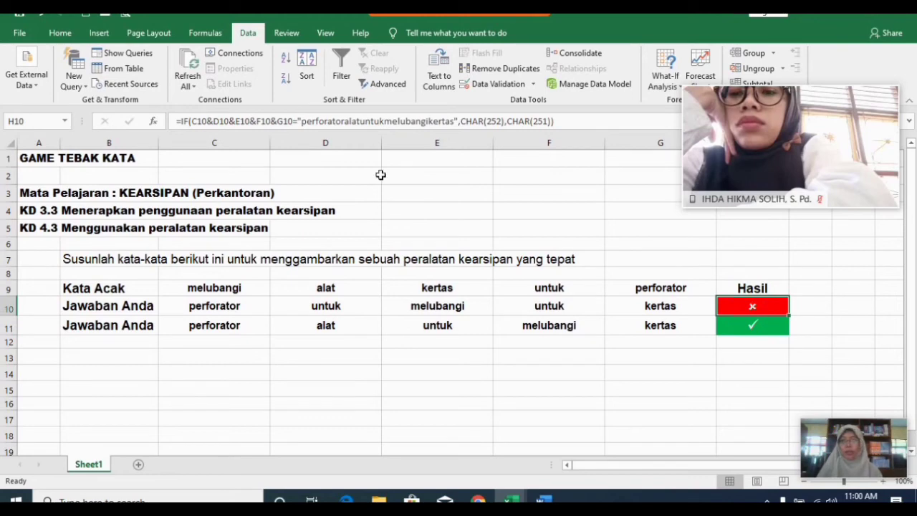
pyautogui.click(62, 35)
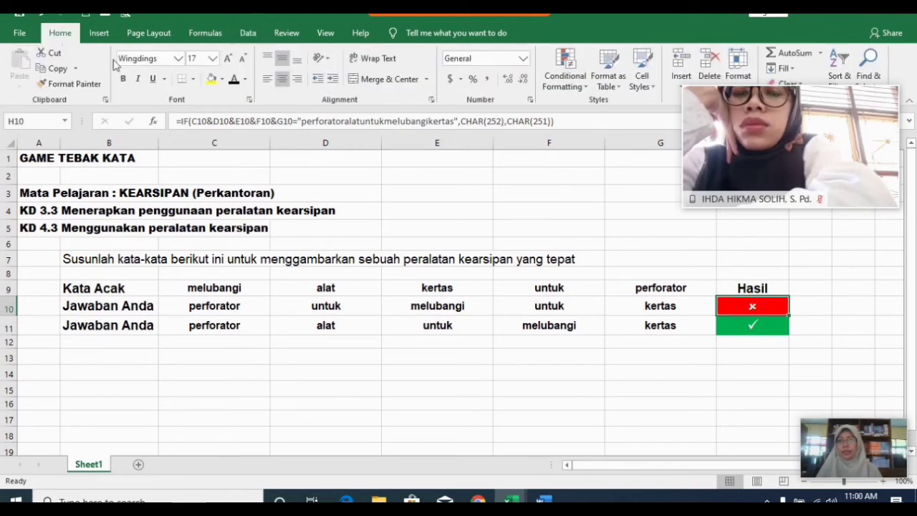
pyautogui.click(159, 58)
pyautogui.click(162, 59)
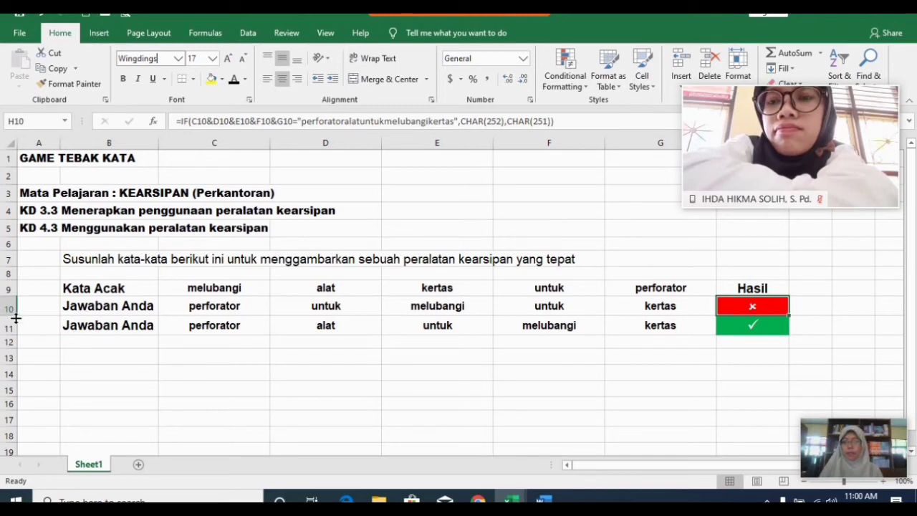
pyautogui.moveTo(9, 312)
pyautogui.mouseDown()
pyautogui.moveTo(9, 333)
pyautogui.moveTo(10, 315)
pyautogui.mouseUp()
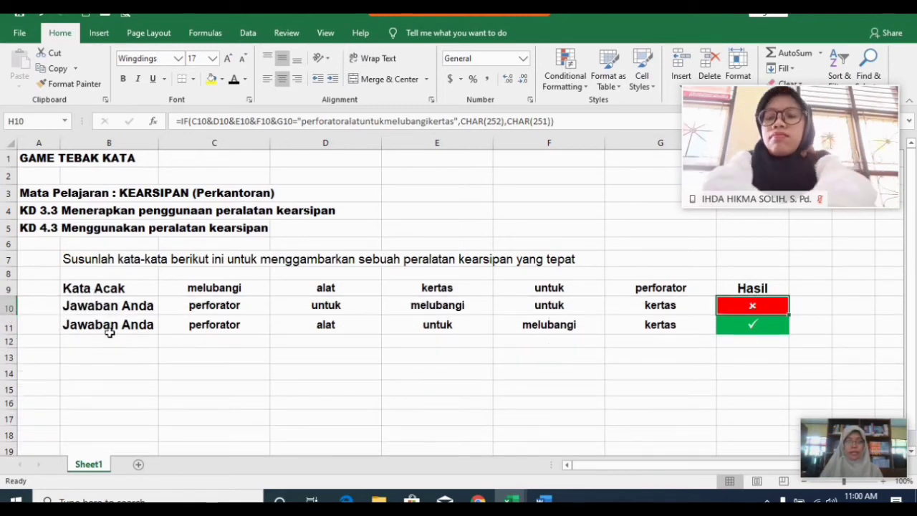
pyautogui.click(807, 322)
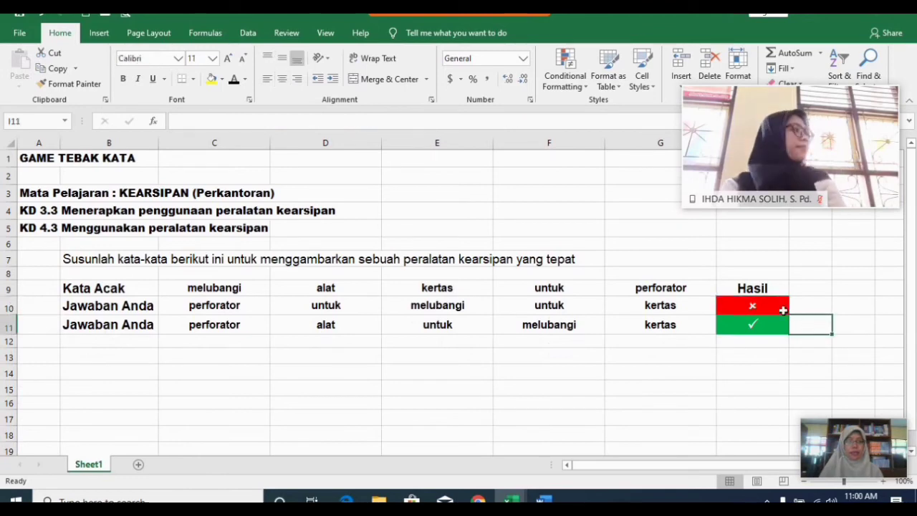
# - Start a new conditional formatting rule on Hasil cell H10 for cells whose value is equal to =CHAR(252)
pyautogui.click(756, 304)
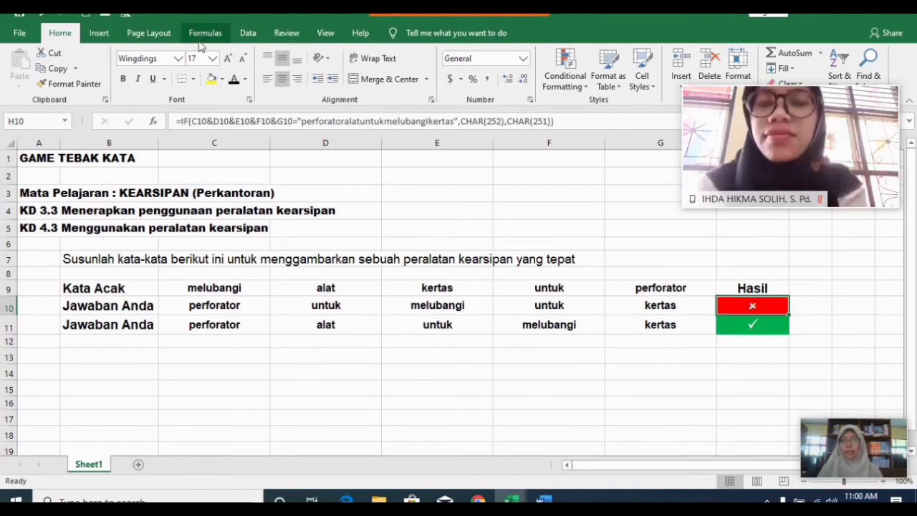
pyautogui.click(574, 87)
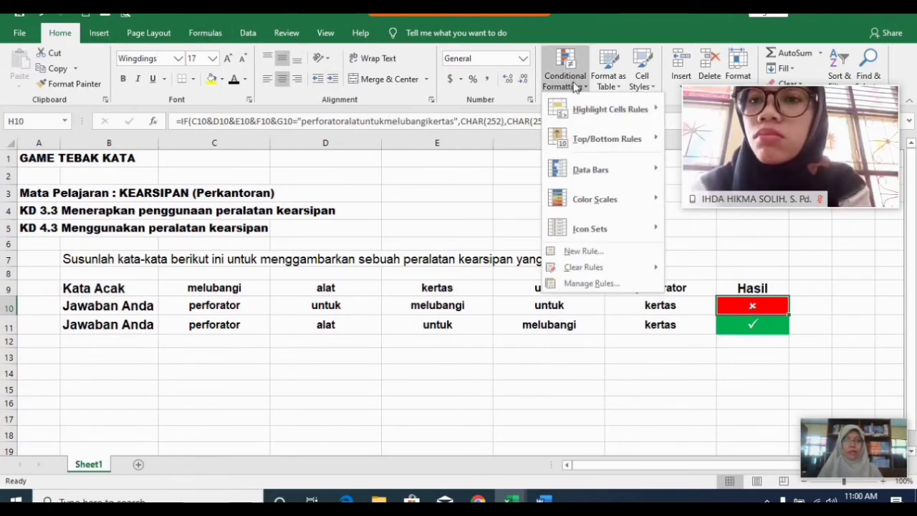
pyautogui.click(584, 251)
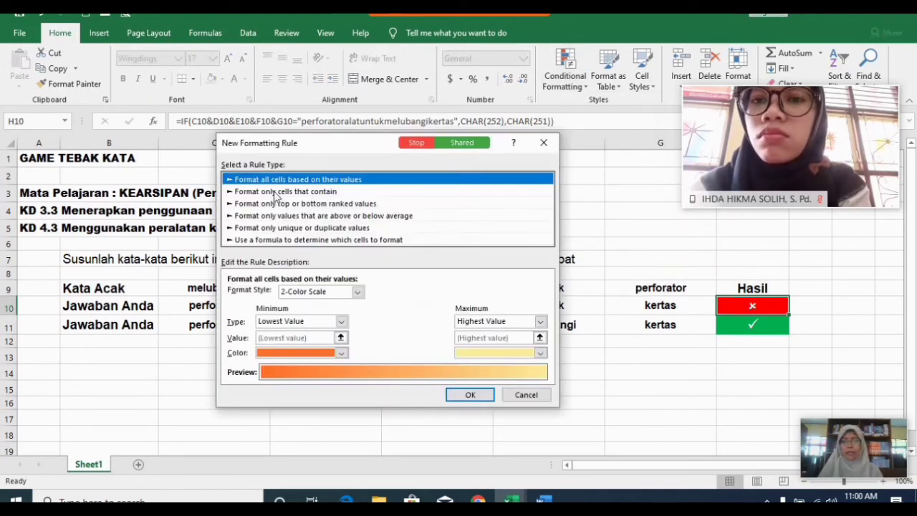
pyautogui.click(277, 193)
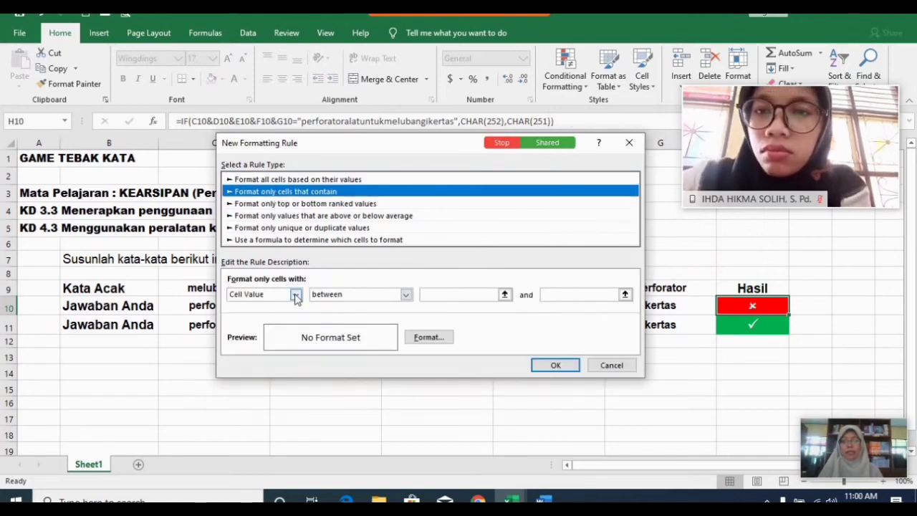
pyautogui.click(405, 294)
pyautogui.click(375, 325)
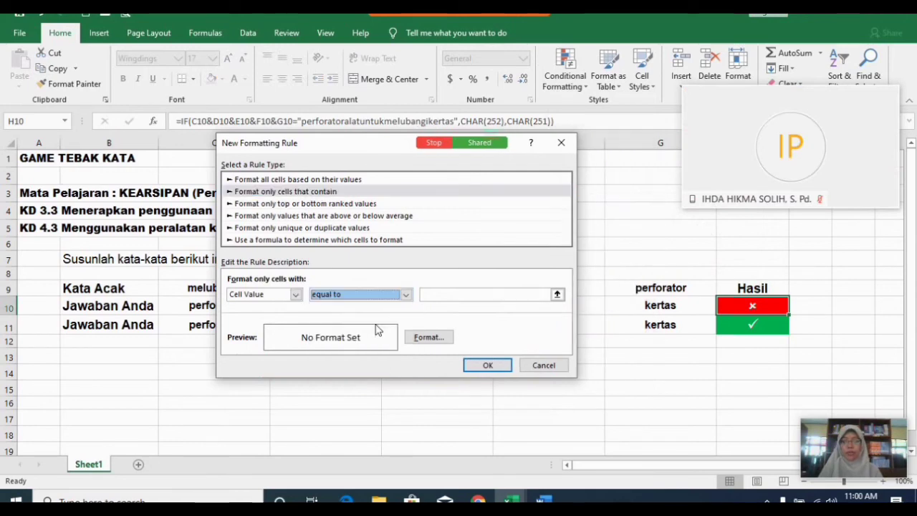
pyautogui.click(441, 294)
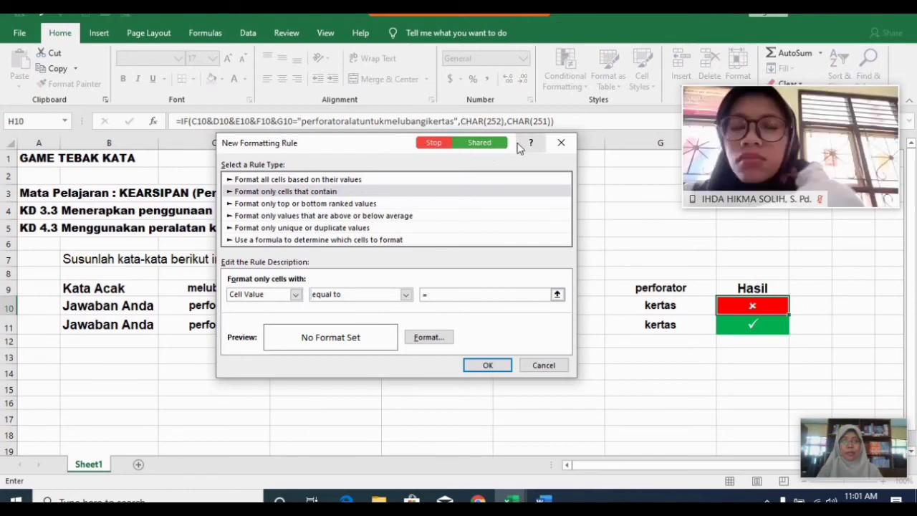
pyautogui.write('HAR(252')
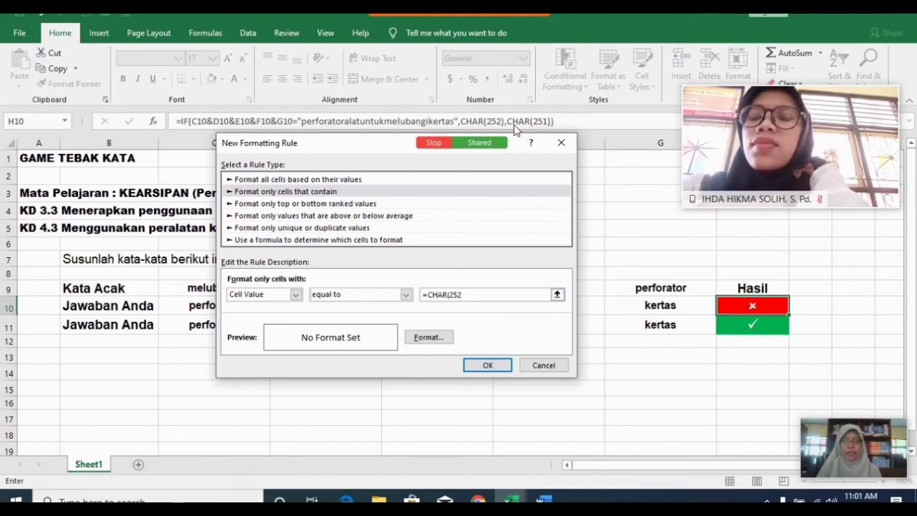
# - Give the CHAR(252) rule a white font and a green fill, and apply it to H10
pyautogui.click(427, 338)
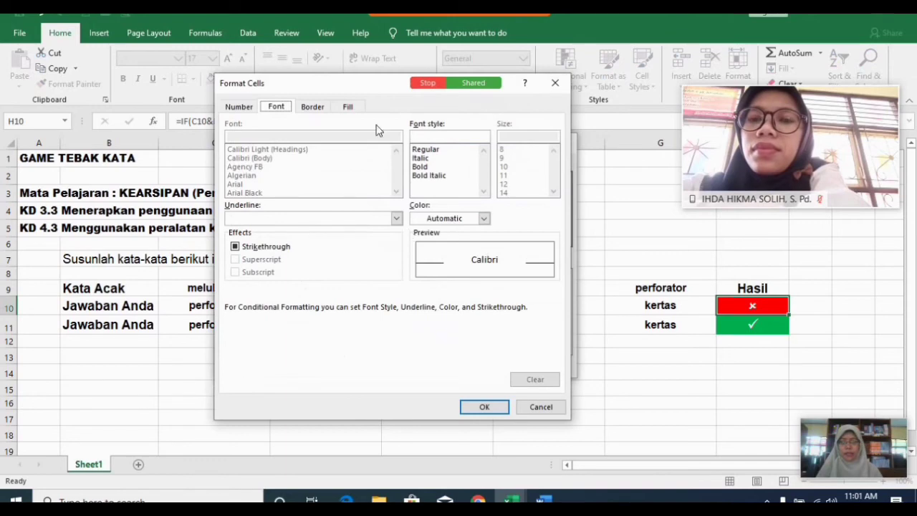
pyautogui.click(483, 218)
pyautogui.click(416, 264)
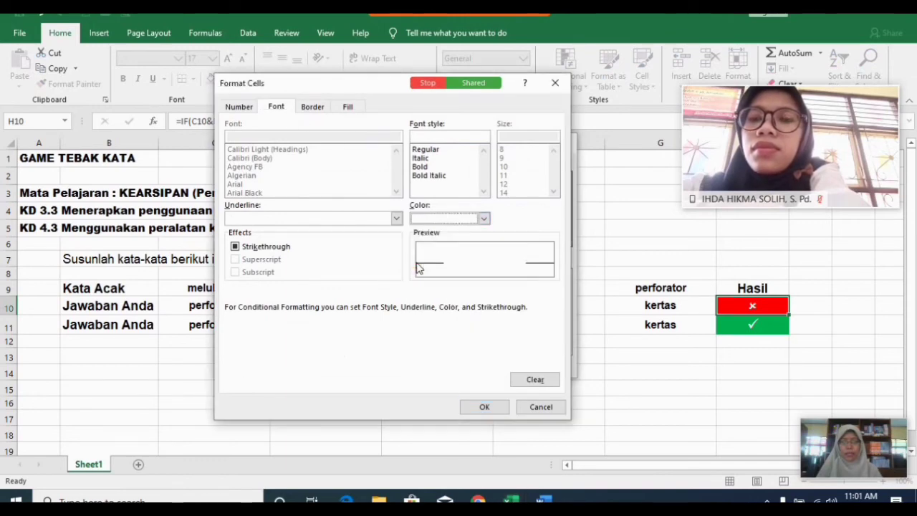
pyautogui.click(349, 106)
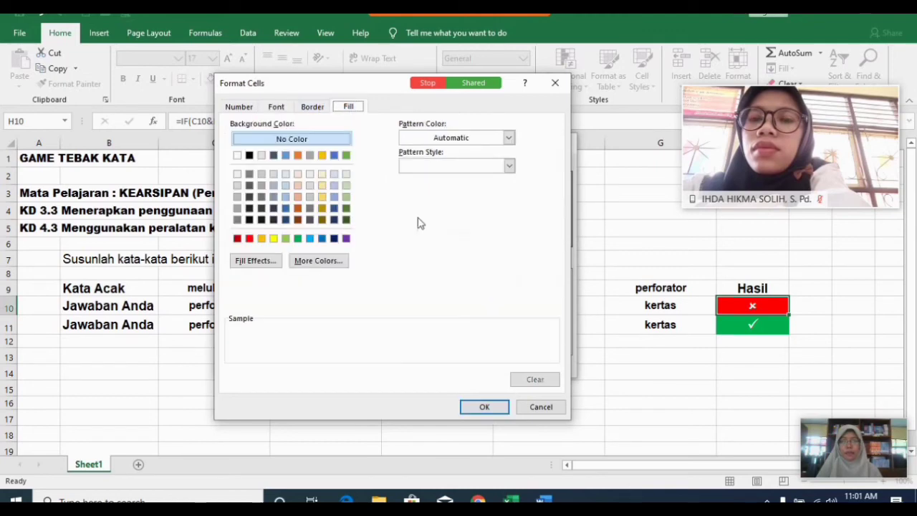
pyautogui.click(297, 239)
pyautogui.click(475, 406)
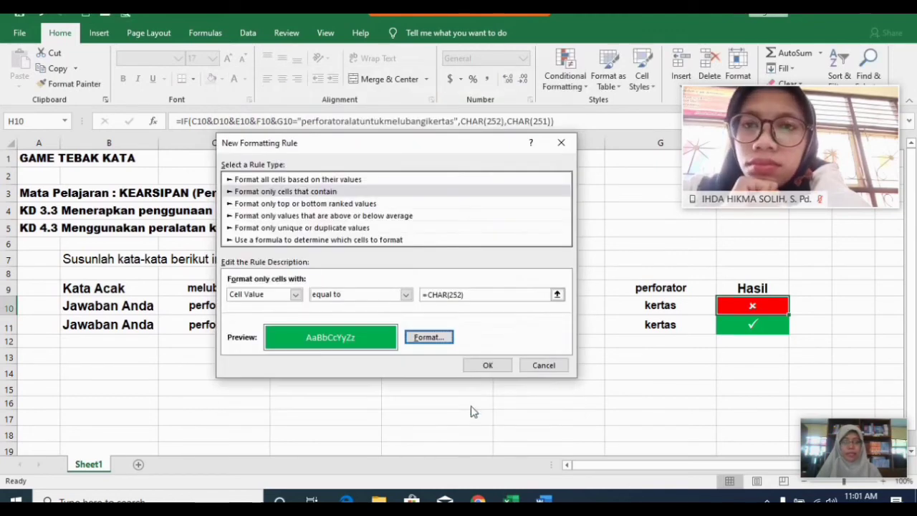
pyautogui.click(480, 368)
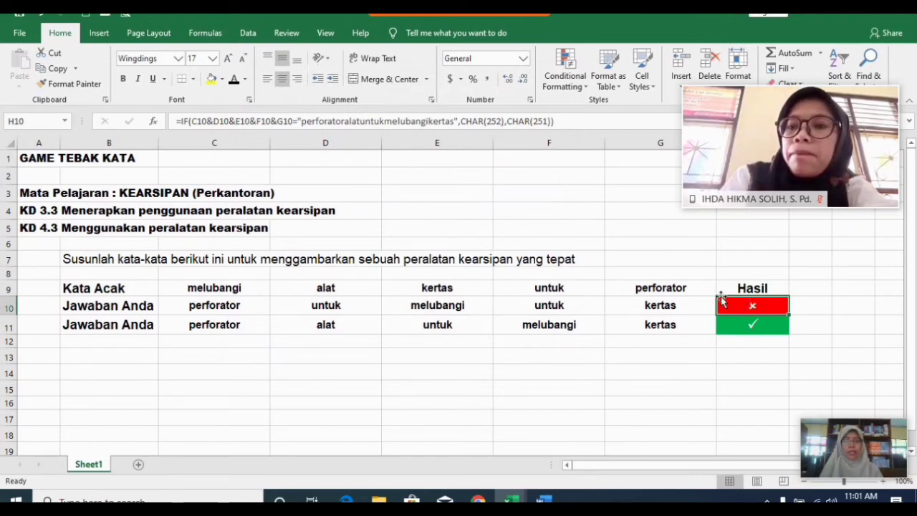
# - Add another conditional formatting rule on H10 for cells whose value is equal to =CHAR(251)
pyautogui.click(567, 79)
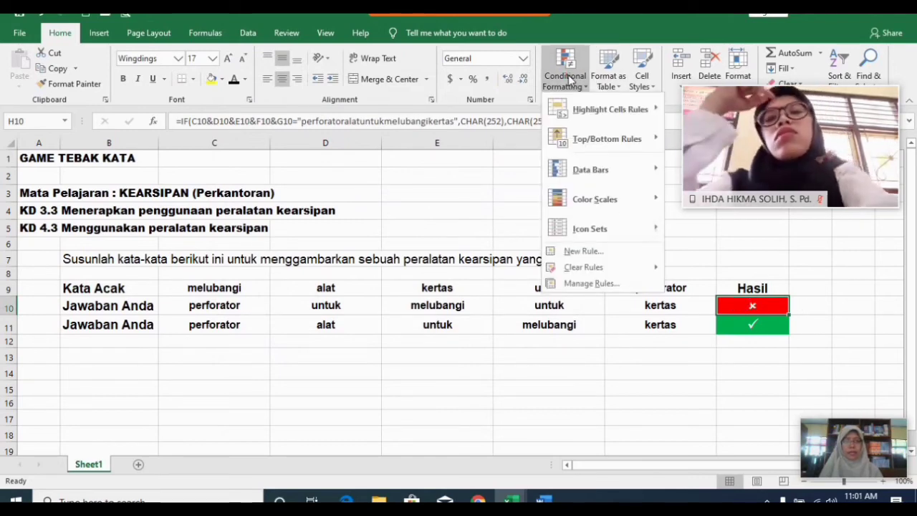
pyautogui.click(571, 251)
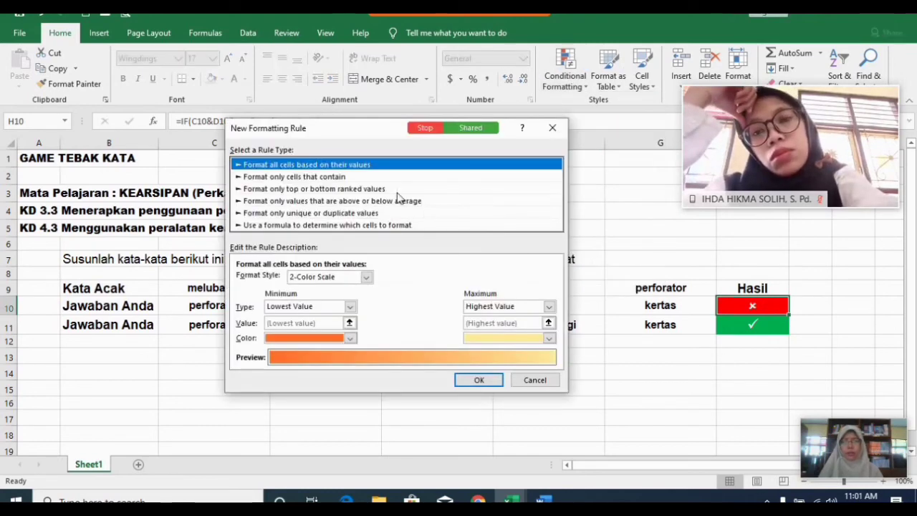
pyautogui.click(334, 178)
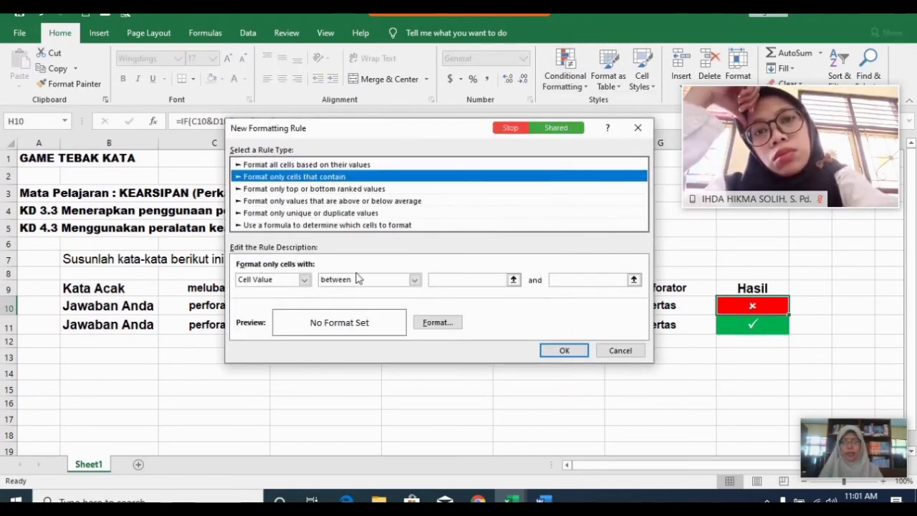
pyautogui.click(304, 280)
pyautogui.click(304, 280)
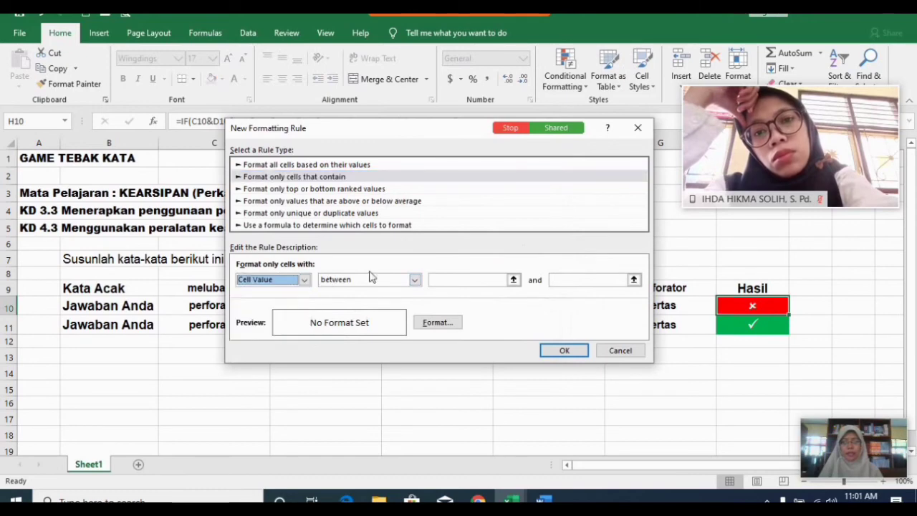
pyautogui.click(414, 279)
pyautogui.click(384, 312)
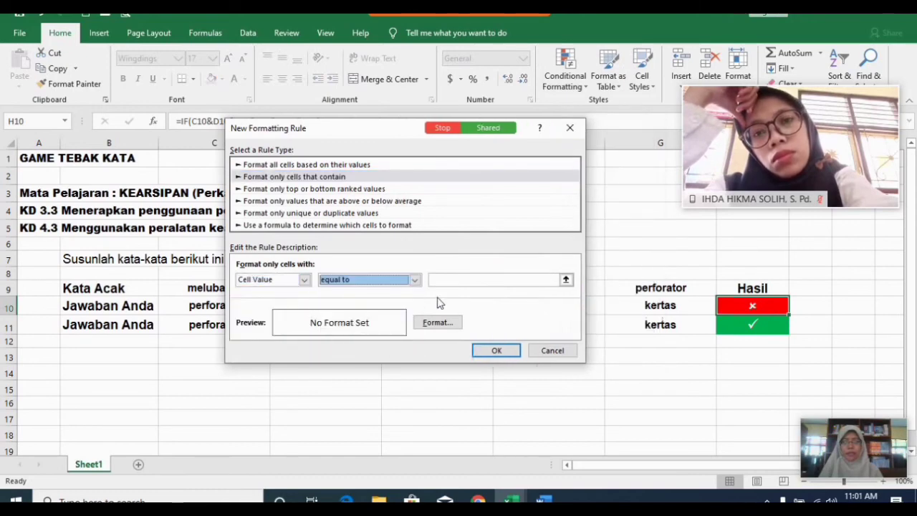
pyautogui.click(467, 279)
pyautogui.write('CHAR(')
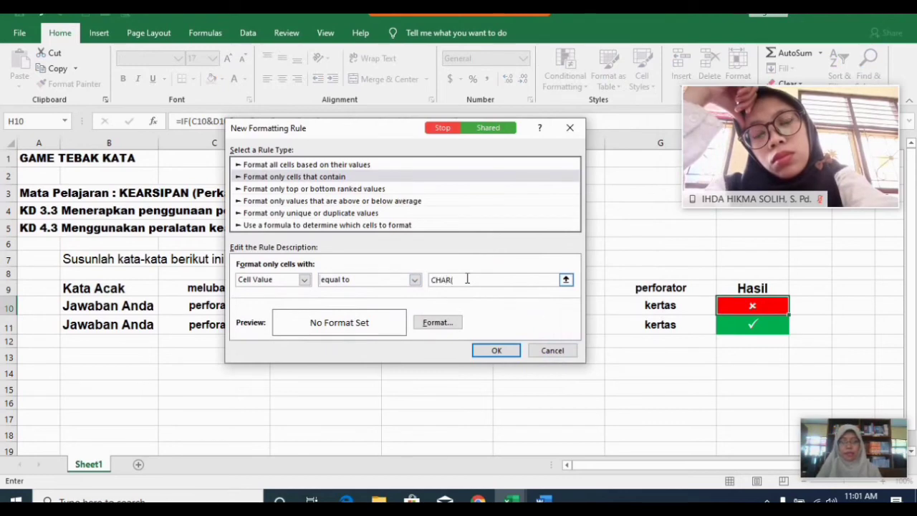
pyautogui.moveTo(368, 131); pyautogui.dragTo(389, 186)
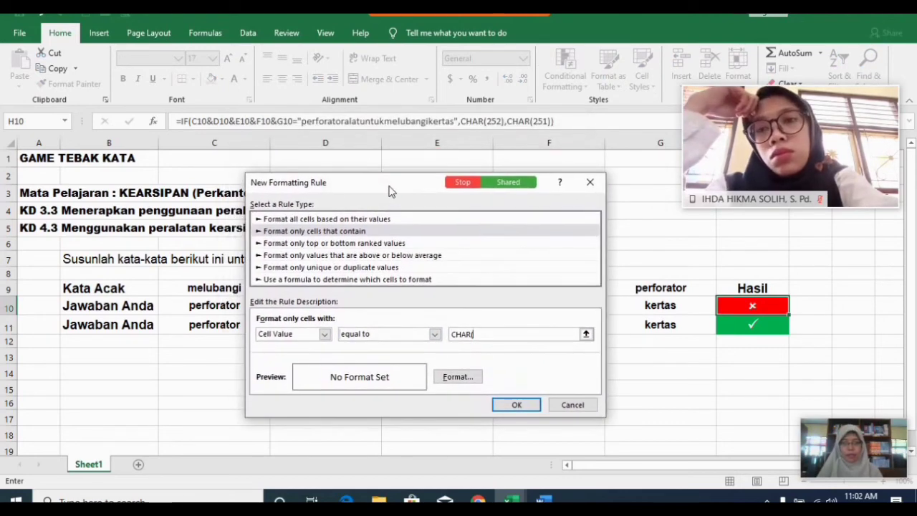
pyautogui.write('(251)')
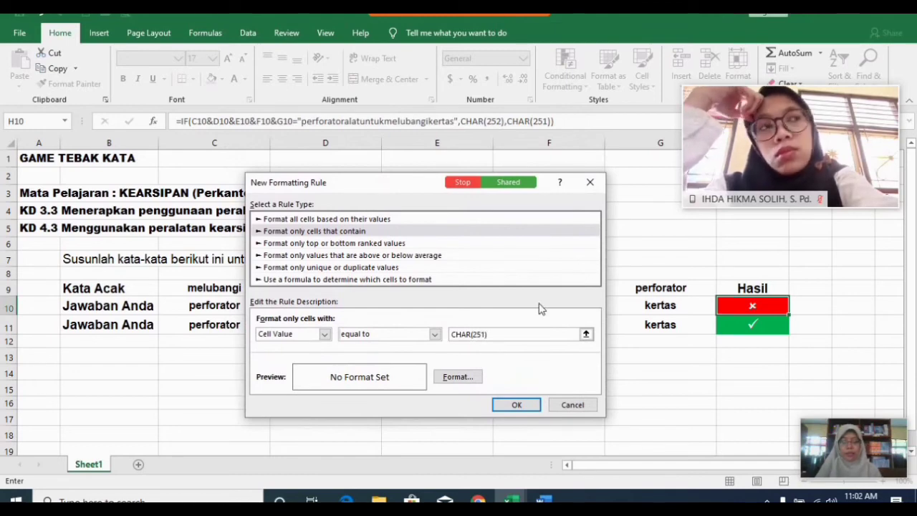
pyautogui.click(454, 335)
pyautogui.write('=')
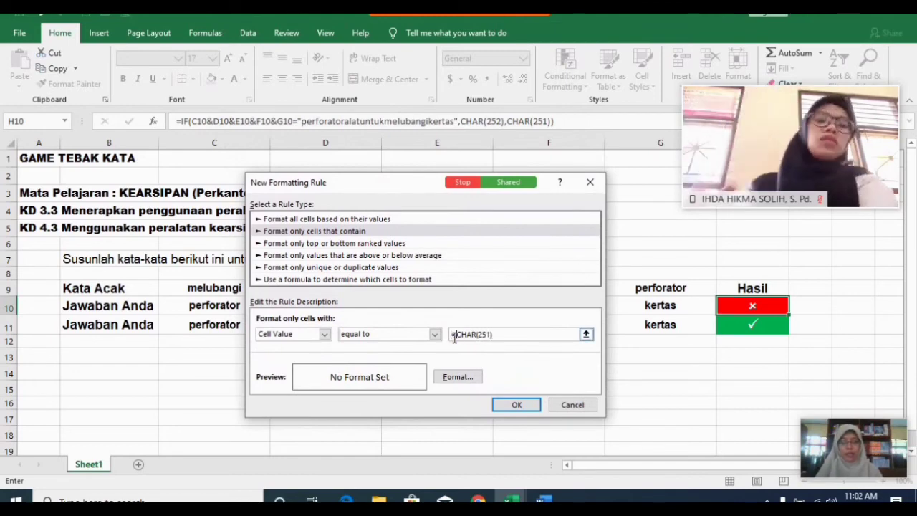
# - Give the CHAR(251) rule a red fill and a white font, and apply it to H10
pyautogui.click(459, 378)
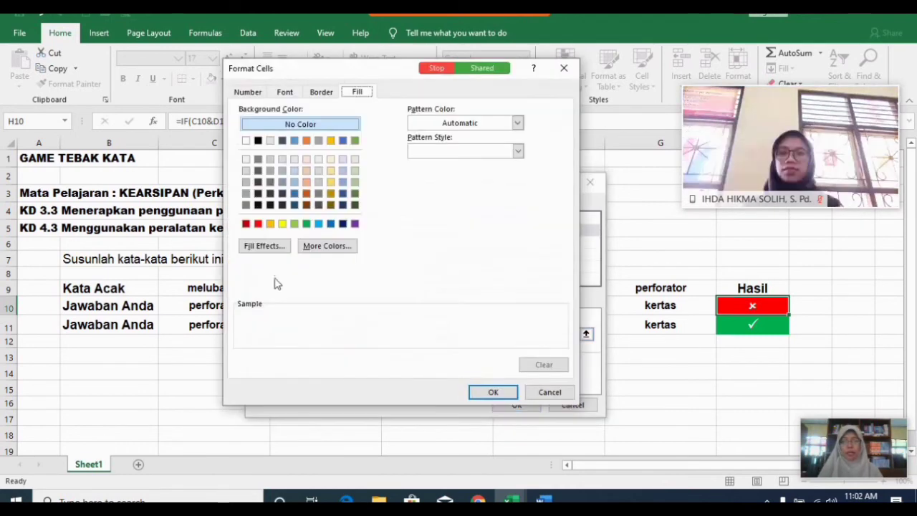
pyautogui.click(258, 224)
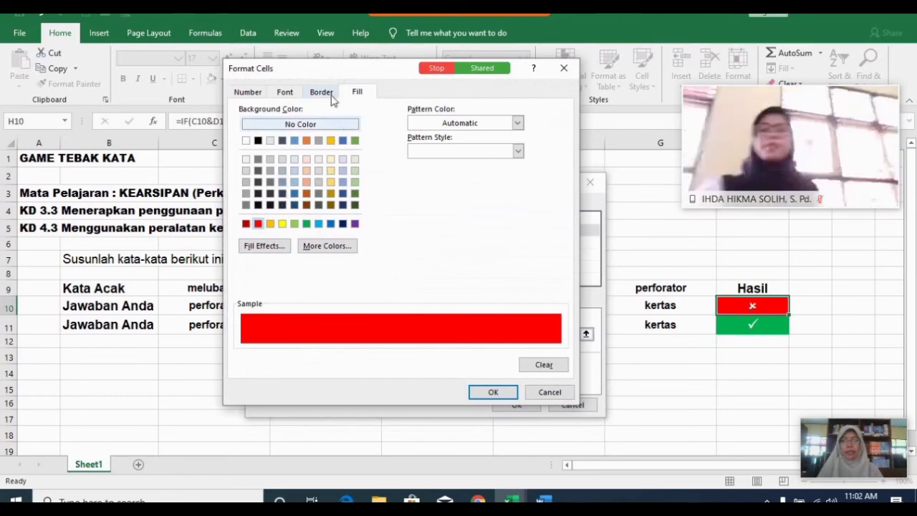
pyautogui.click(287, 94)
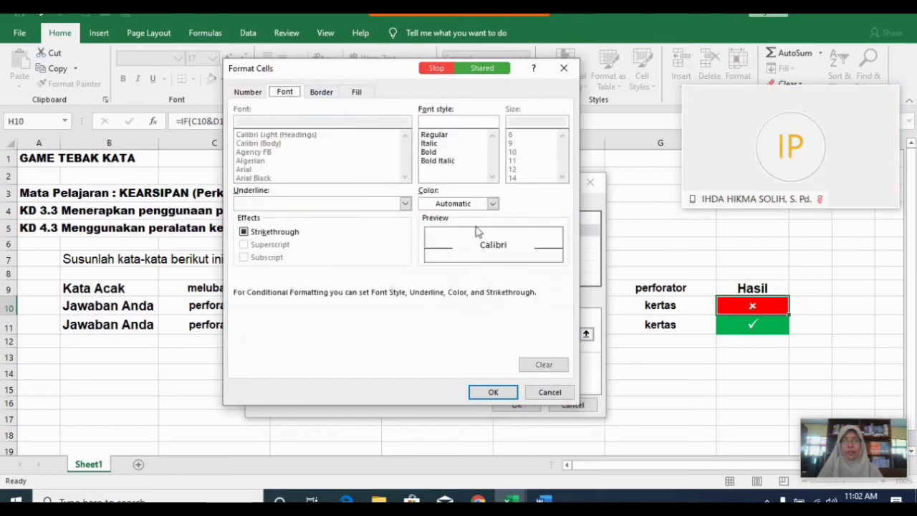
pyautogui.click(492, 203)
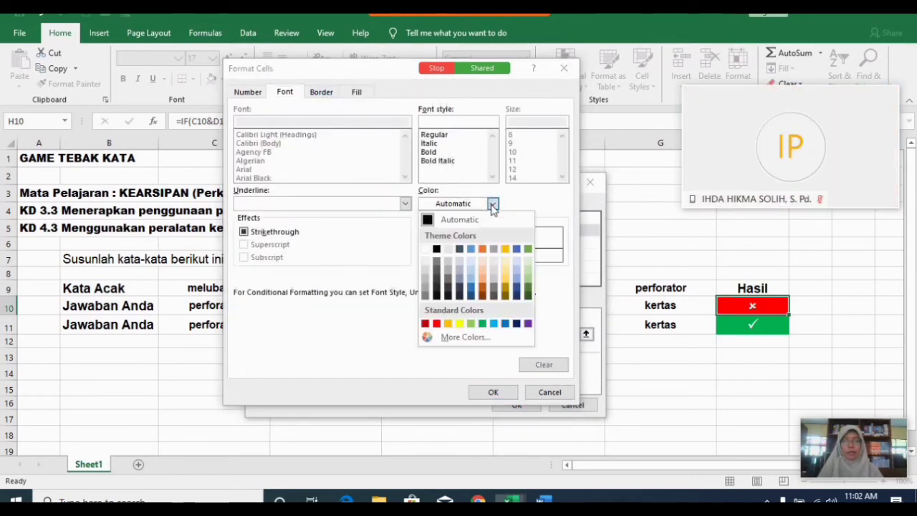
pyautogui.click(426, 249)
pyautogui.click(493, 393)
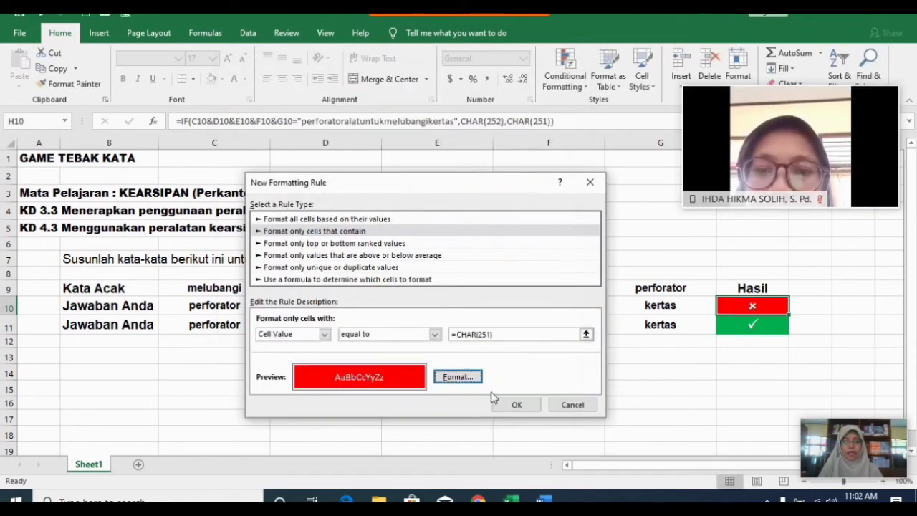
pyautogui.click(511, 404)
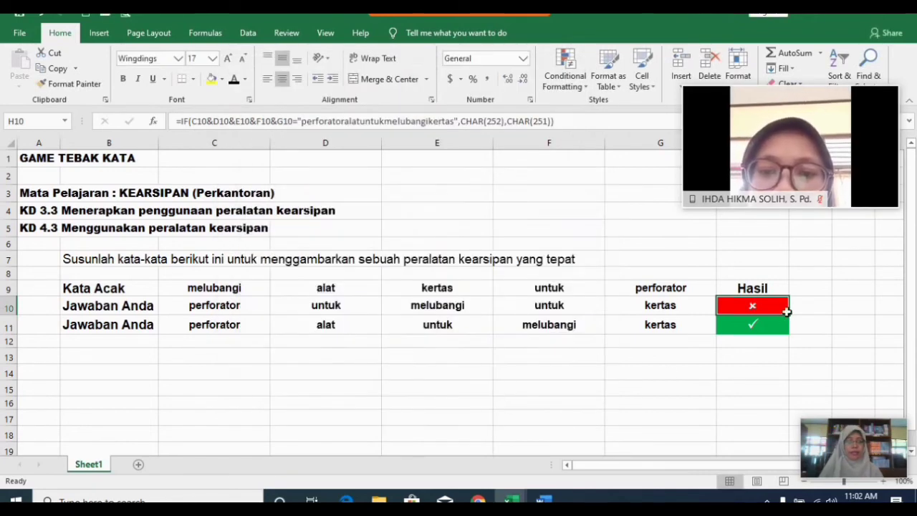
# - Copy Hasil cell H10 with its formula and formatting into H11
pyautogui.hotkey('ctrl', 'c')
pyautogui.click(747, 324)
pyautogui.press('Return')
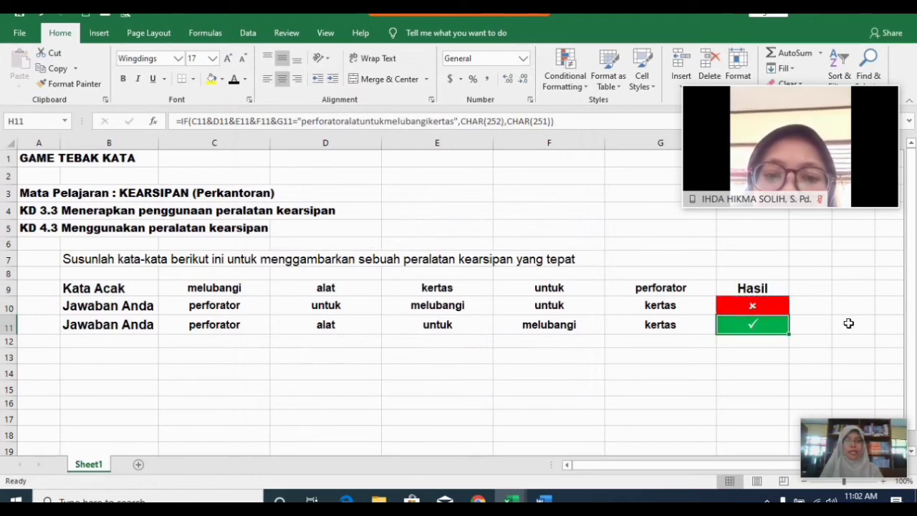
# - Apply a black font colour to the hidden question blocks in columns B to H, from row 13 down
pyautogui.click(91, 354)
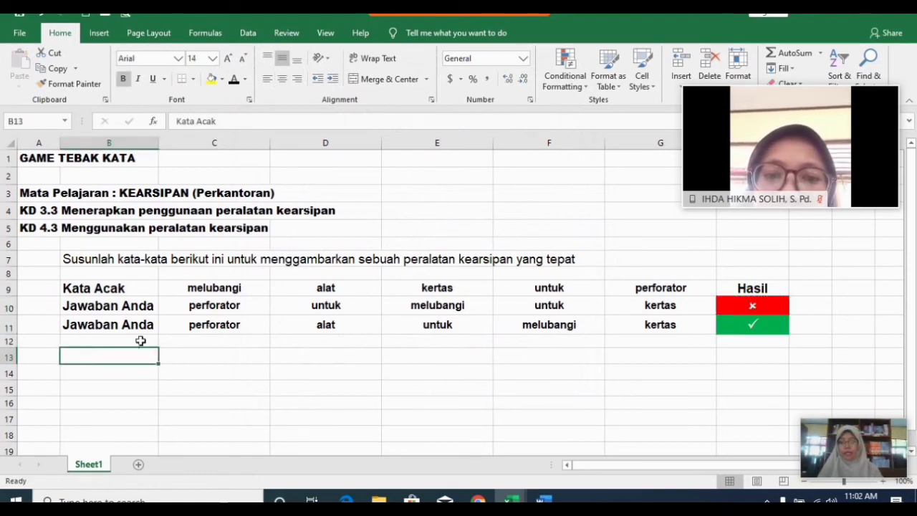
pyautogui.keyDown('shift'); pyautogui.click(726, 428); pyautogui.keyUp('shift')
pyautogui.scroll(-2, 726, 428)
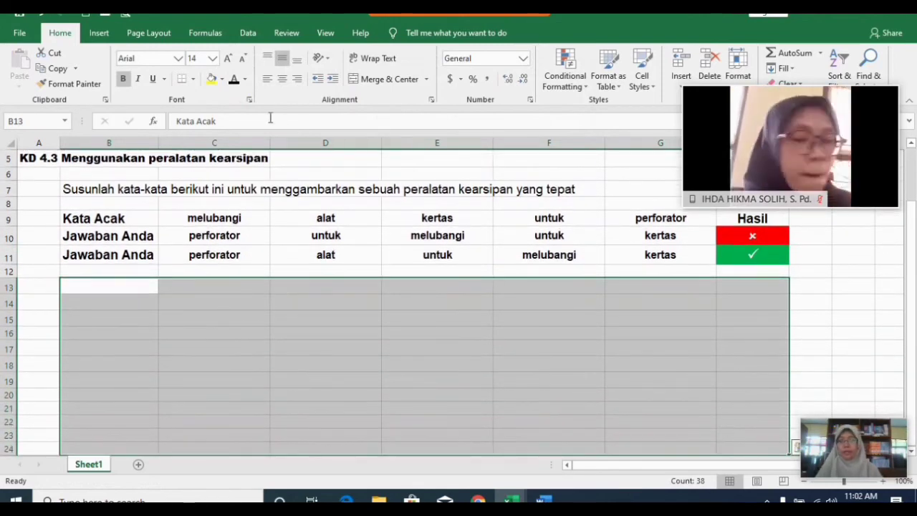
pyautogui.click(234, 79)
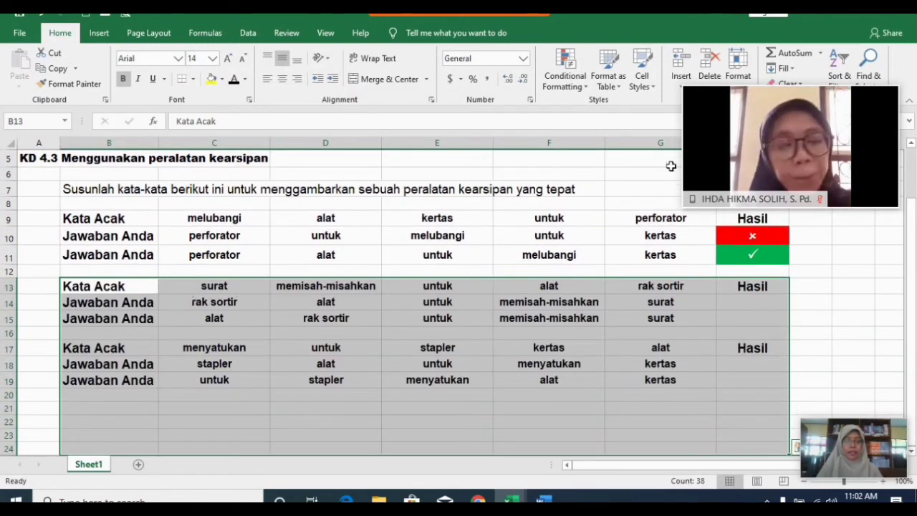
# - Open data validation for answer cell C14 and restrict its allowed entries to a list
pyautogui.click(747, 313)
pyautogui.click(745, 304)
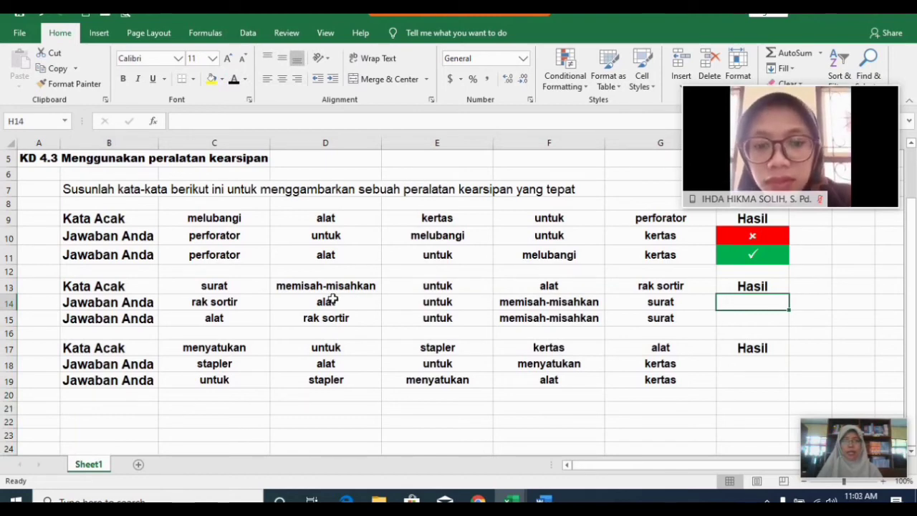
pyautogui.click(236, 302)
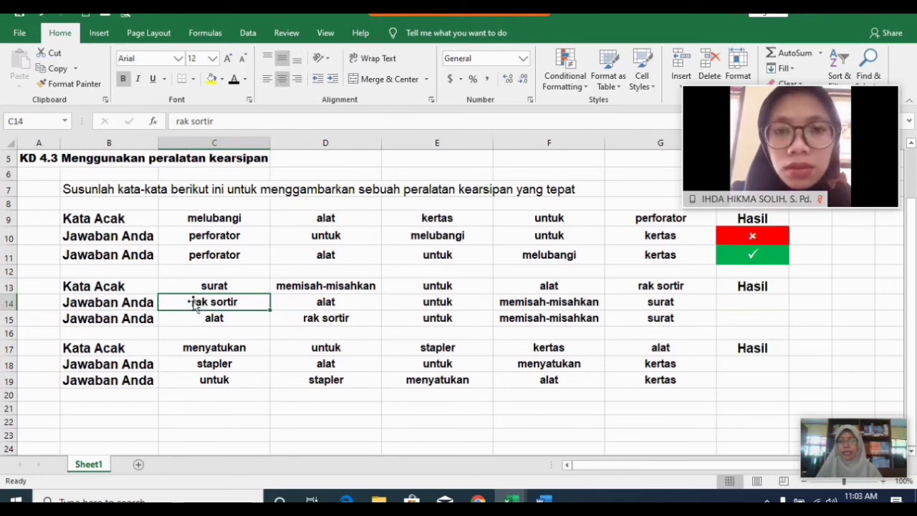
pyautogui.click(247, 34)
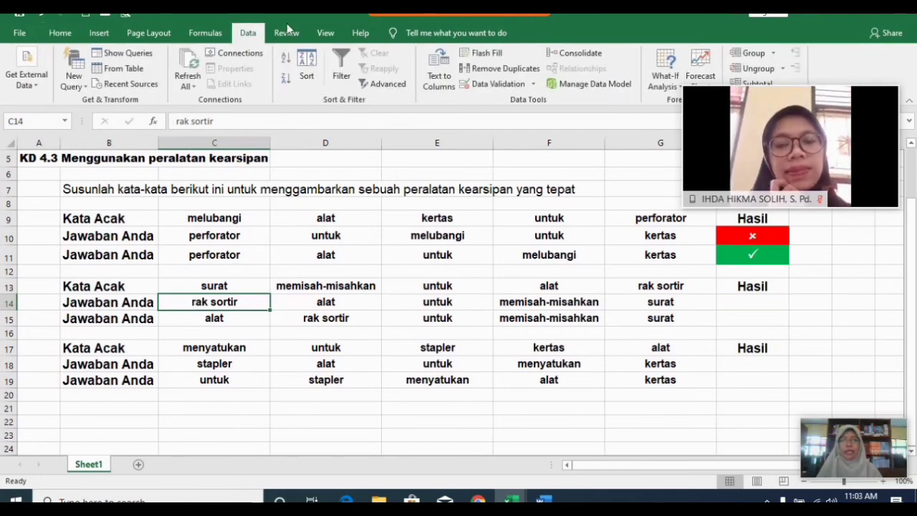
pyautogui.click(534, 84)
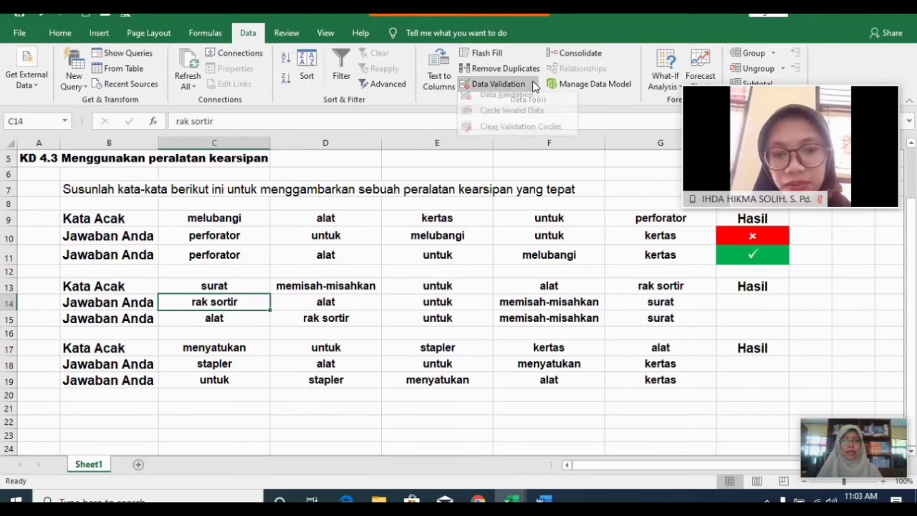
pyautogui.click(519, 103)
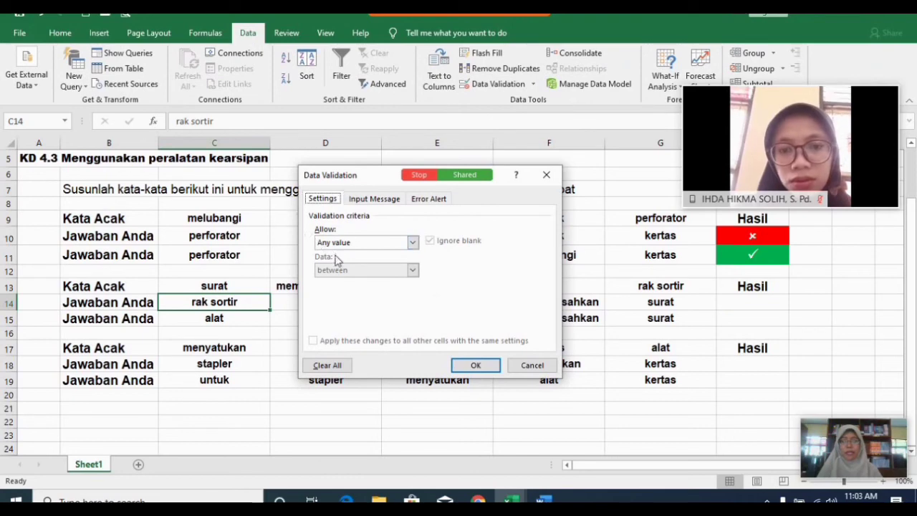
pyautogui.click(414, 242)
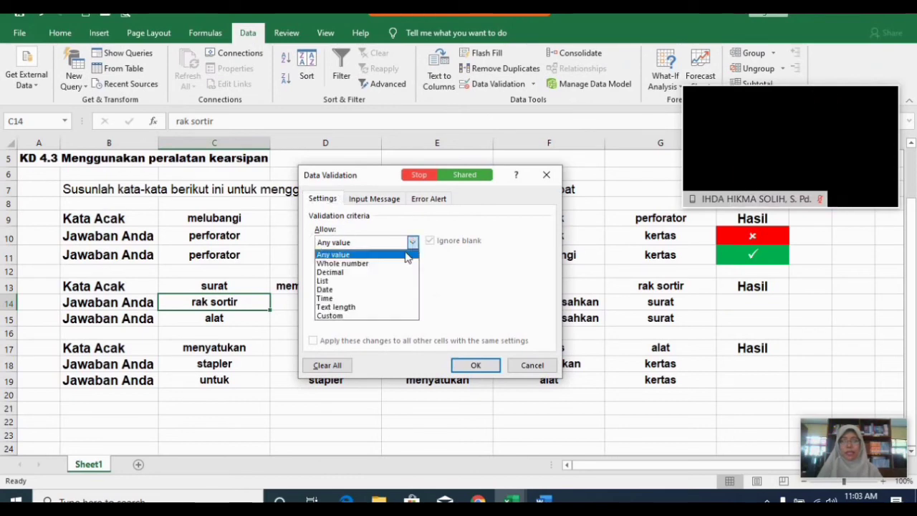
pyautogui.click(404, 279)
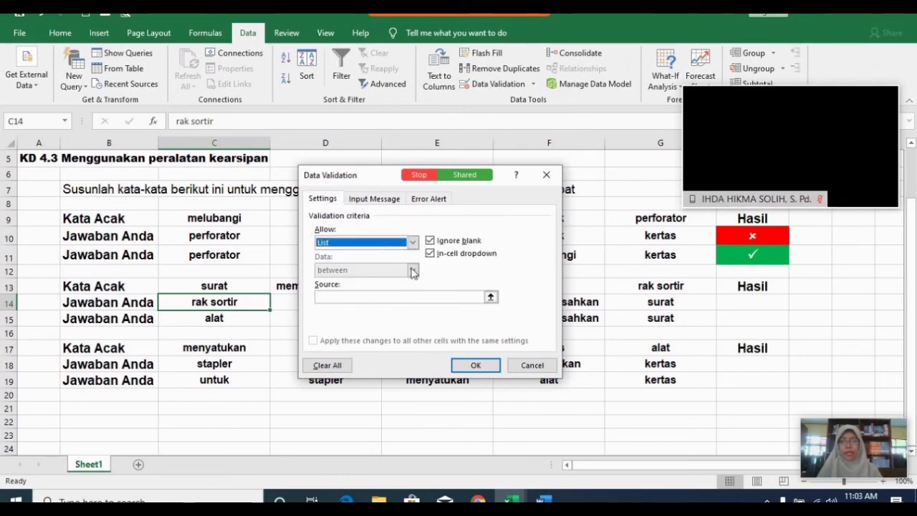
pyautogui.click(364, 297)
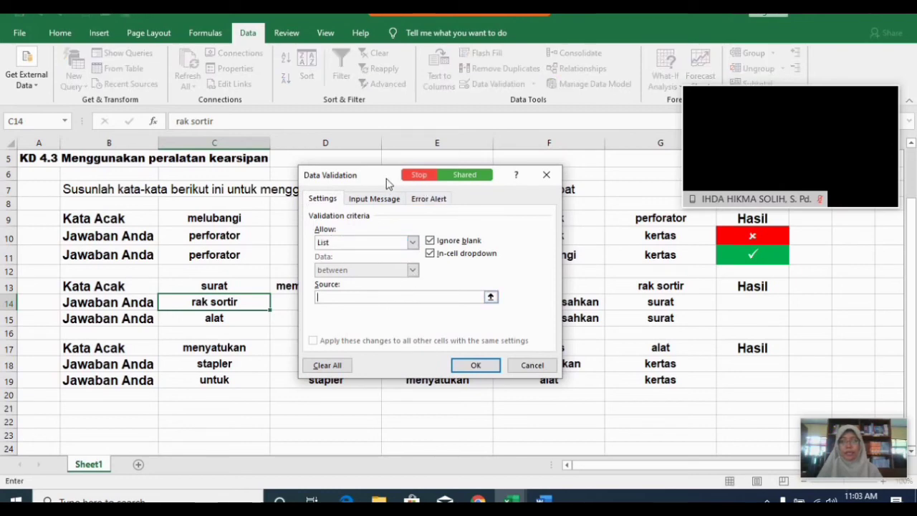
# - Enter alat,menyatukan,rak sortir,untuk,memisah-misahkan,surat as the list source for C14 and apply the validation
pyautogui.moveTo(382, 176); pyautogui.dragTo(387, 75)
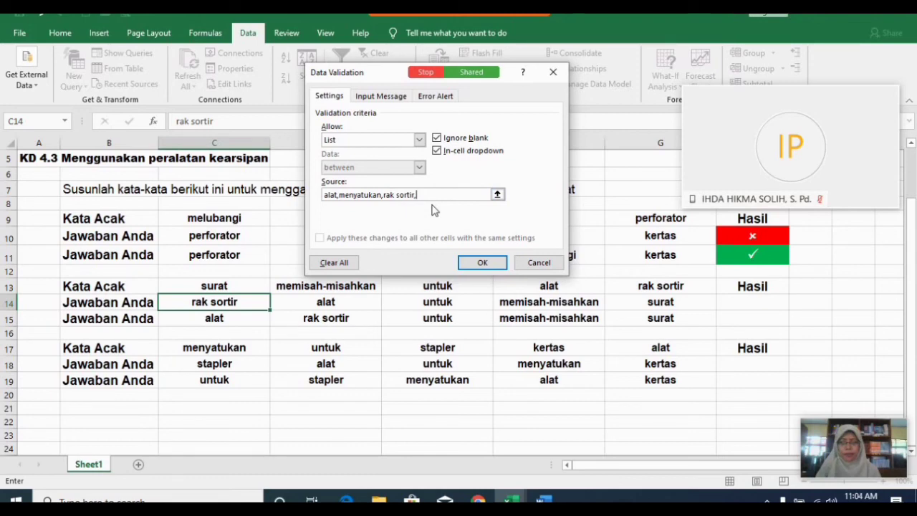
pyautogui.write('untuk')
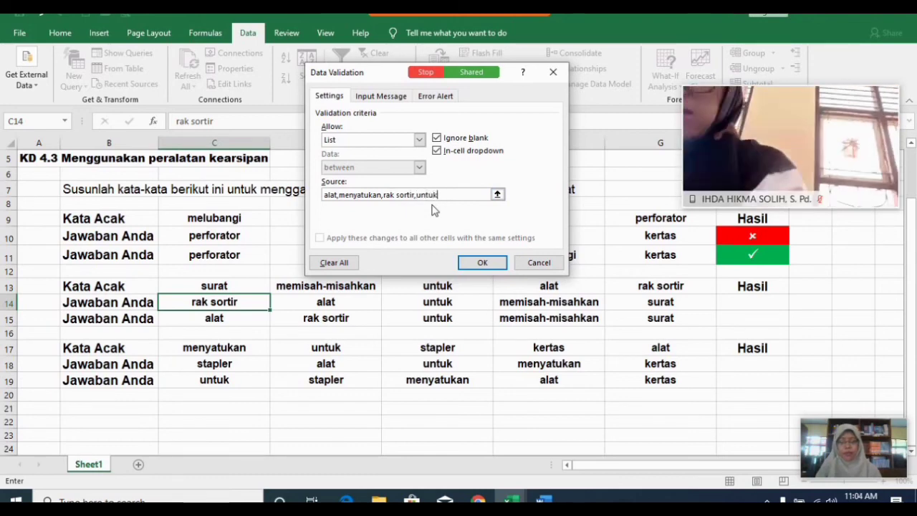
pyautogui.write(',mem')
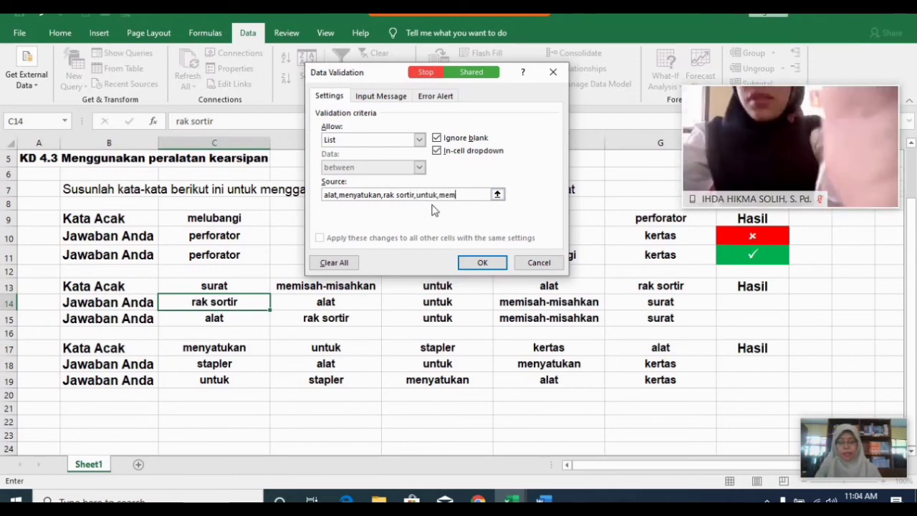
pyautogui.write('isah-misah')
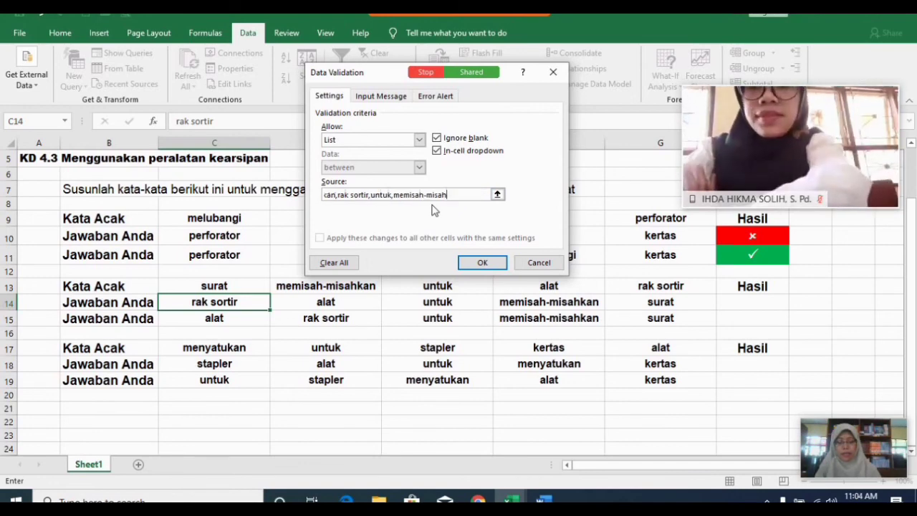
pyautogui.write('kan,')
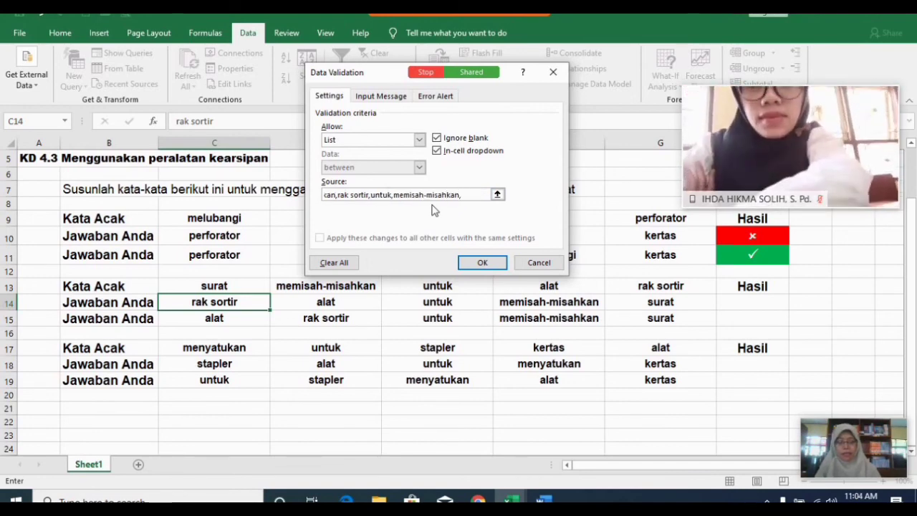
pyautogui.write('surat')
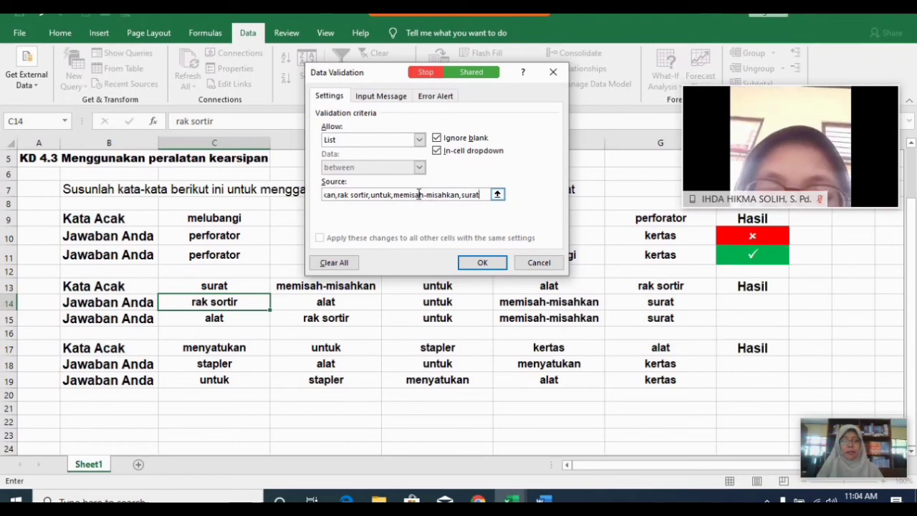
pyautogui.click(475, 263)
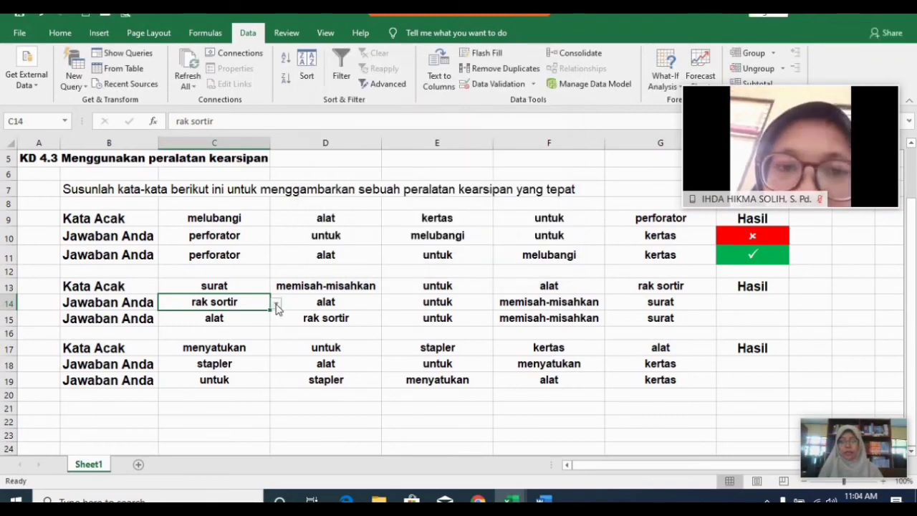
pyautogui.click(223, 318)
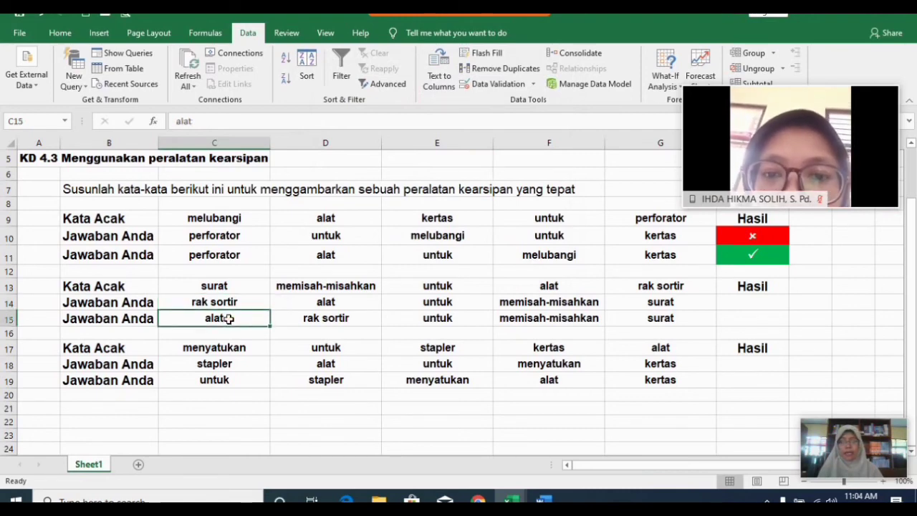
pyautogui.click(322, 315)
pyautogui.click(435, 315)
pyautogui.click(539, 315)
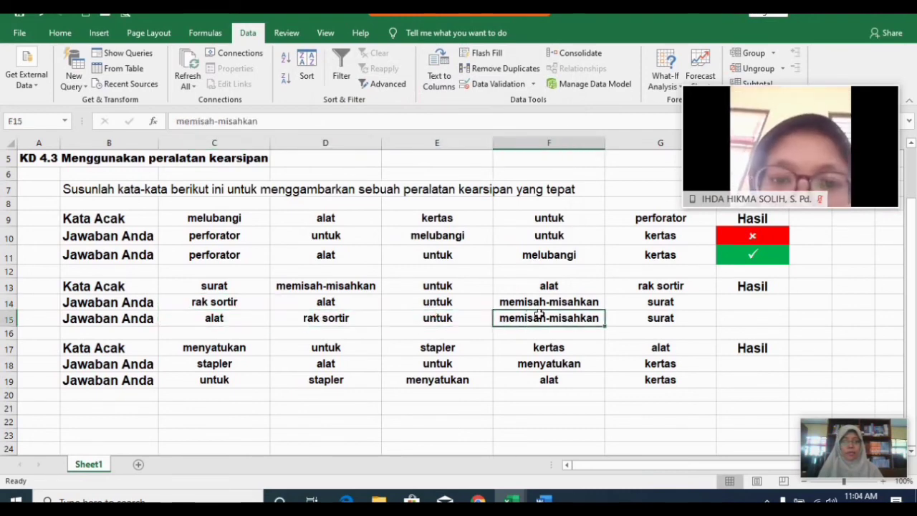
pyautogui.click(642, 317)
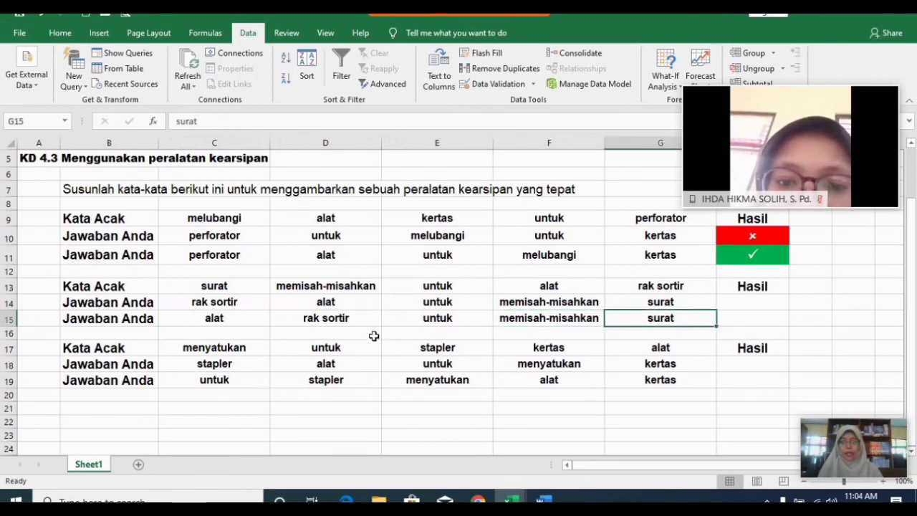
# - Begin an IF formula in Hasil cell H14 whose test joins the answer words as C14&D14&E14&F14&G14
pyautogui.click(744, 304)
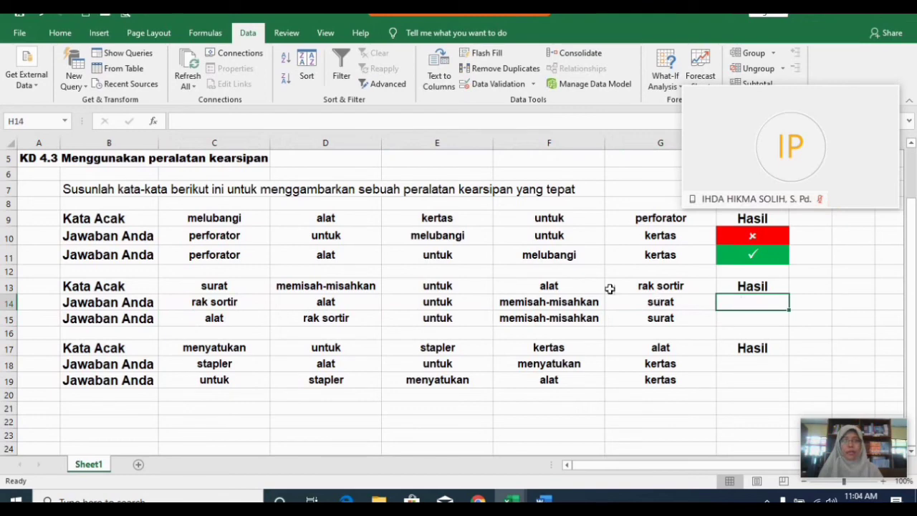
pyautogui.write('=')
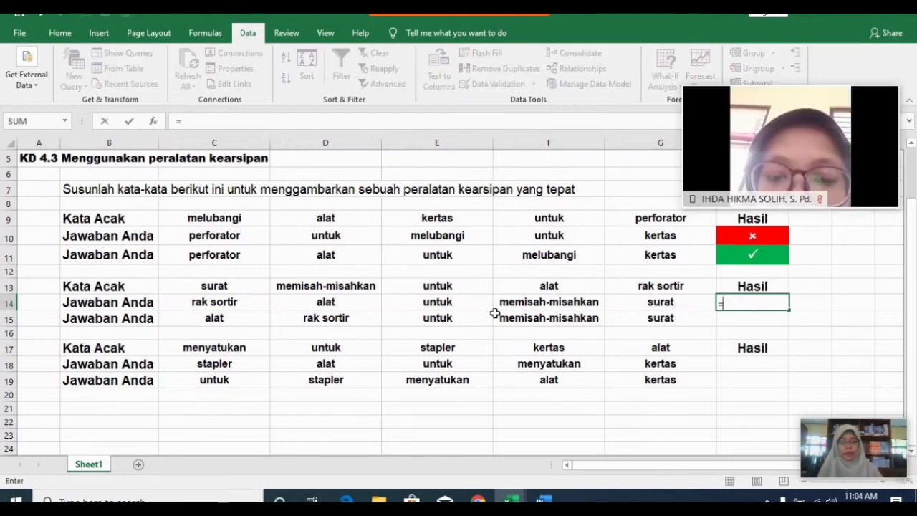
pyautogui.write('if(')
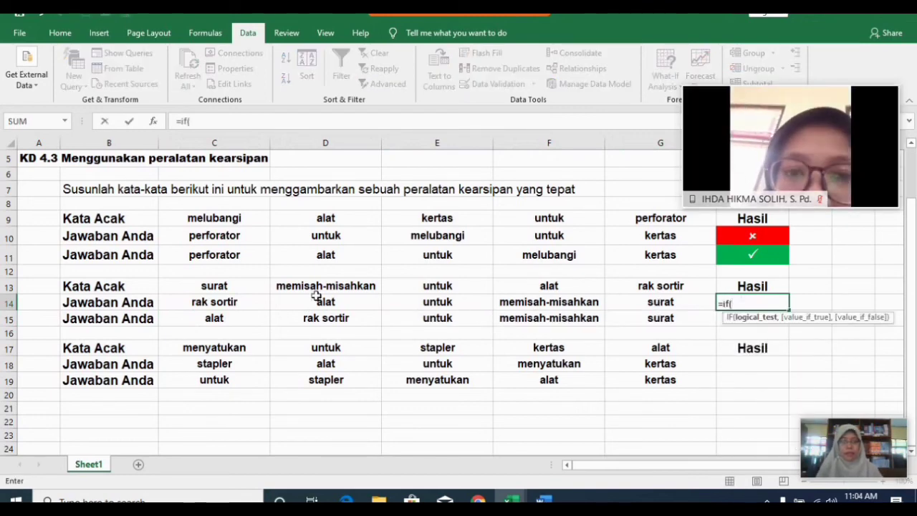
pyautogui.click(229, 303)
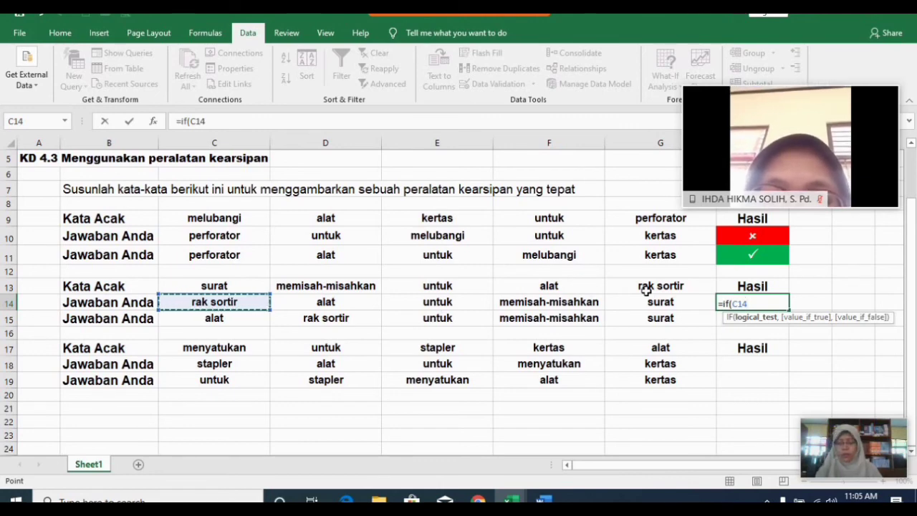
pyautogui.write('&')
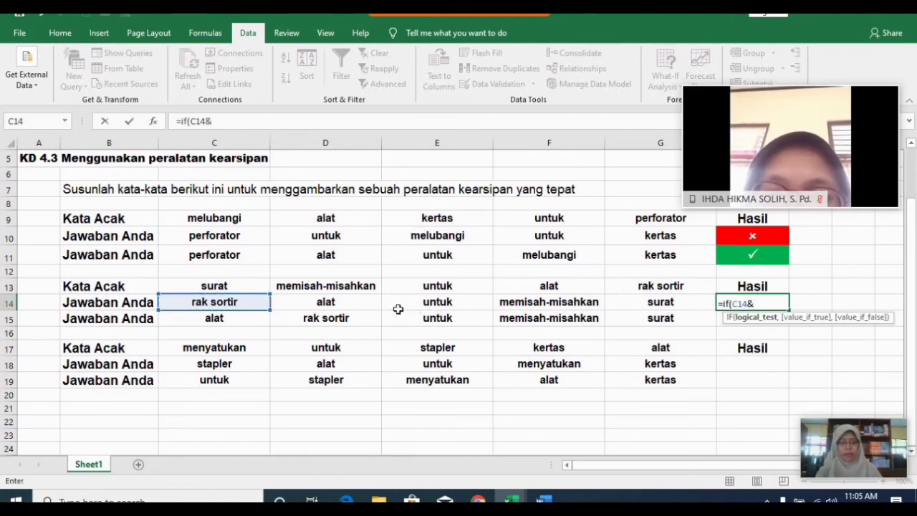
pyautogui.click(317, 302)
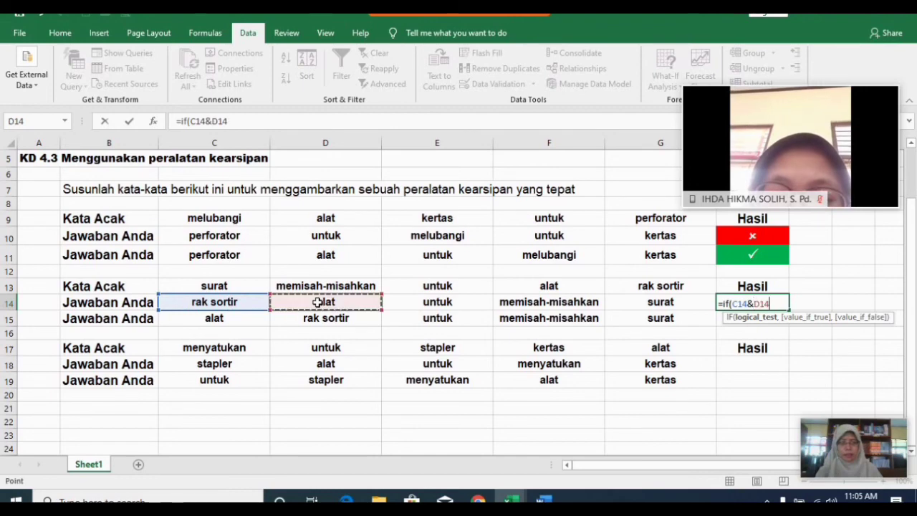
pyautogui.write('&')
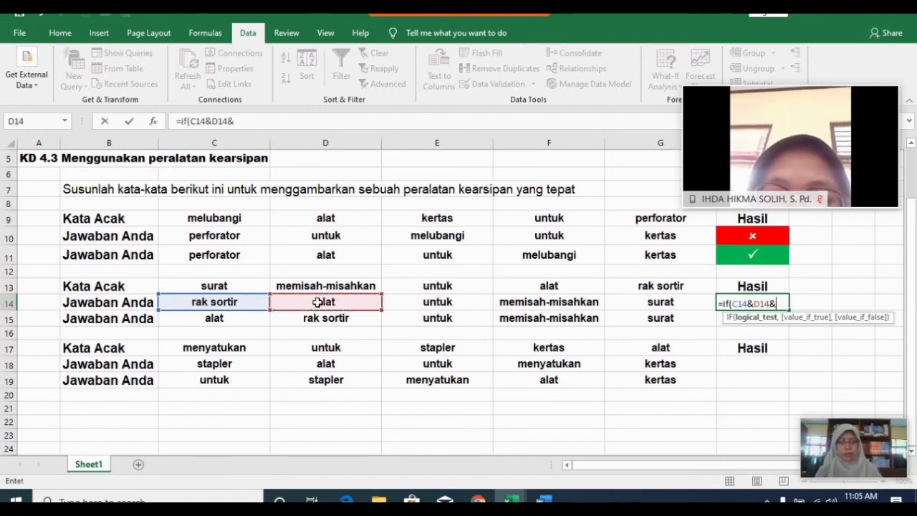
pyautogui.click(416, 306)
pyautogui.write('&')
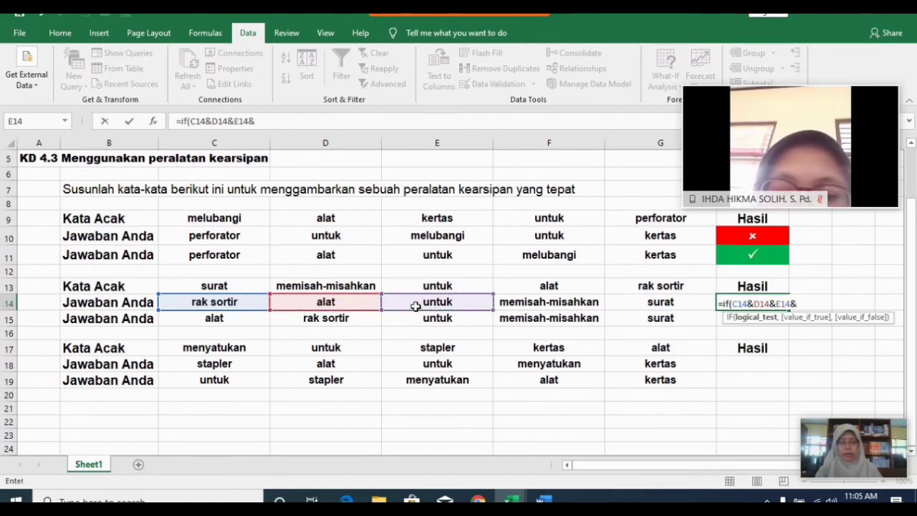
pyautogui.click(521, 311)
pyautogui.write('&')
pyautogui.click(653, 307)
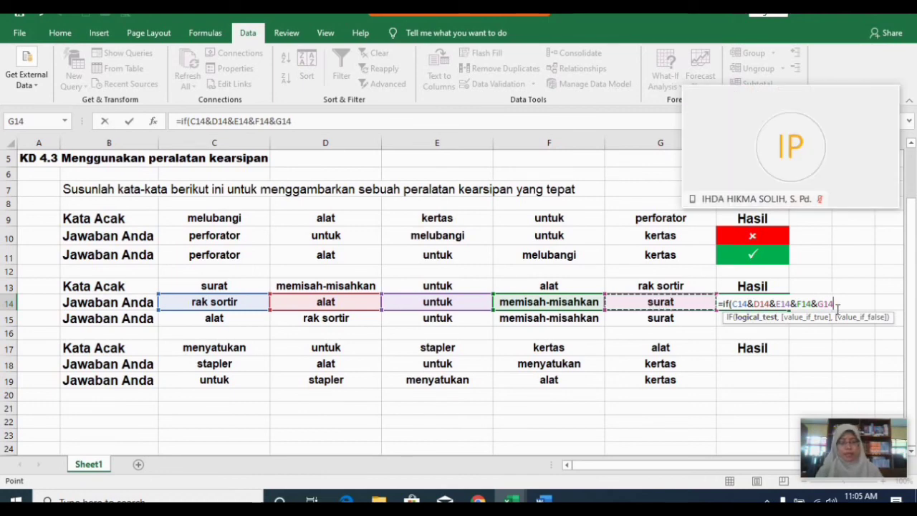
# - Compare the joined words in H14's IF test with the answer text "raksortiralatuntukmemisah-misahkansurat"
pyautogui.write('=')
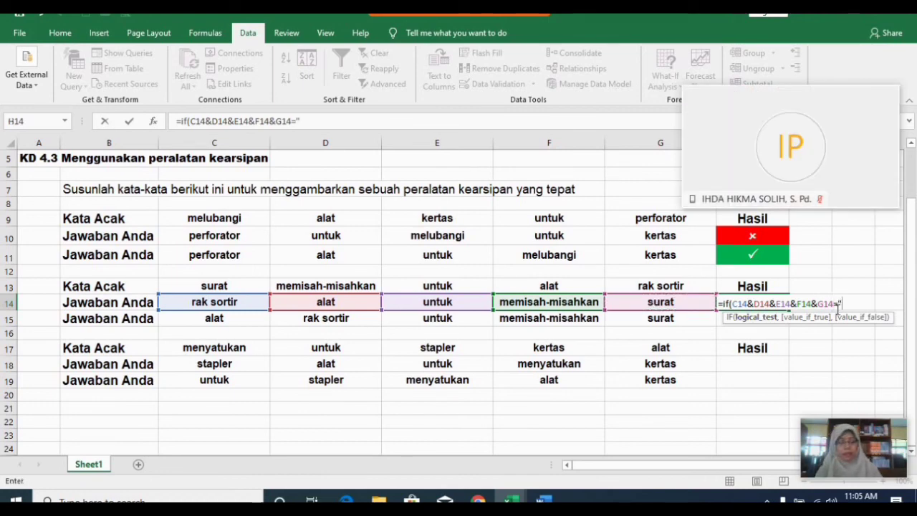
pyautogui.write('"')
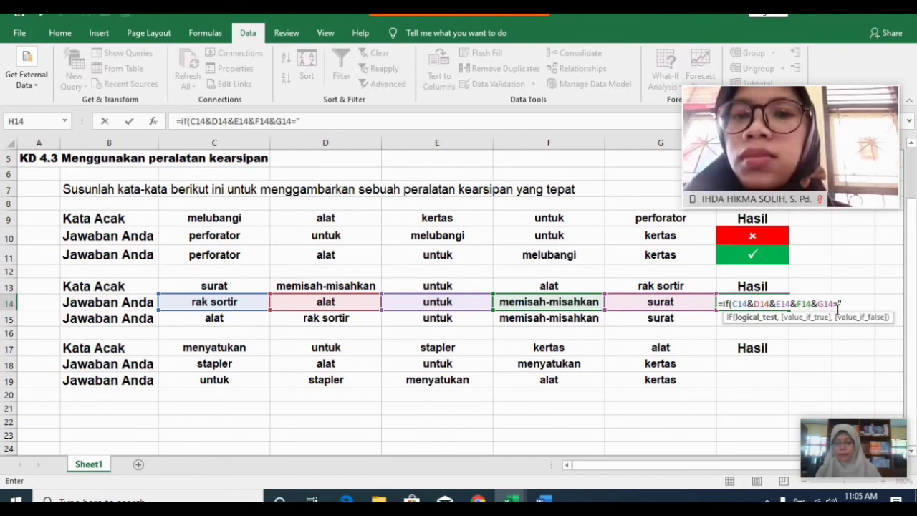
pyautogui.write('raksort')
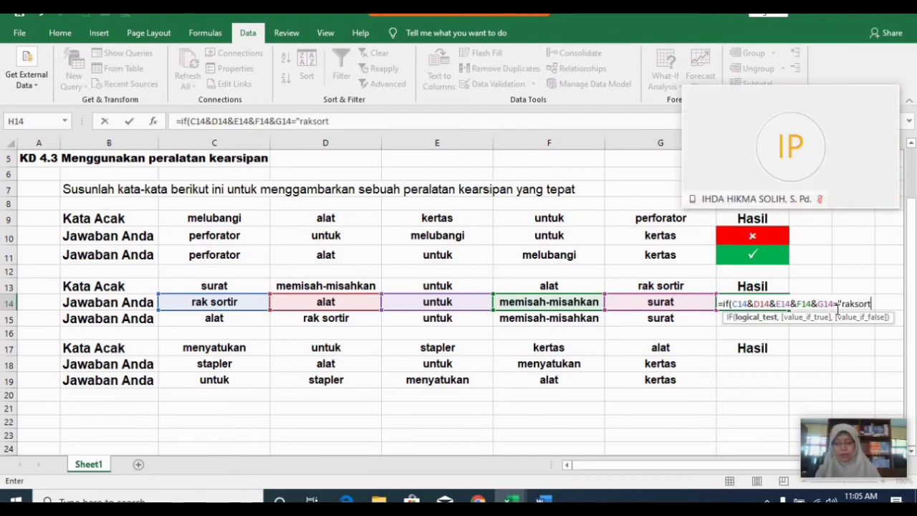
pyautogui.write('iralatuntukmemisah-misa')
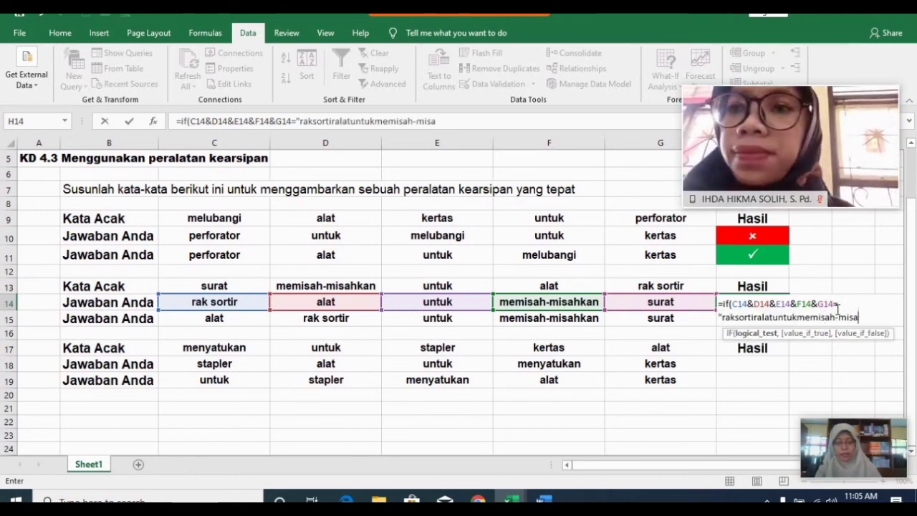
pyautogui.write('hkansurat')
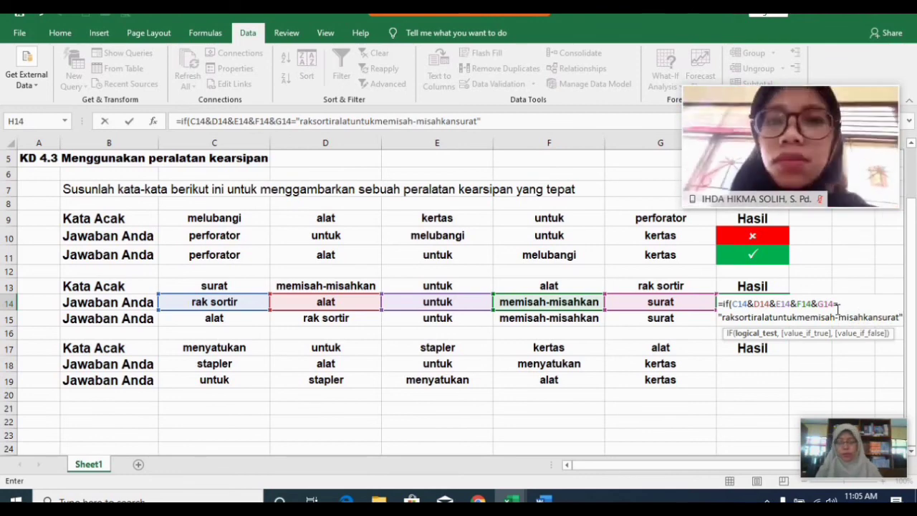
# - Complete H14's IF formula with "Benar" as the true result and "Coba lagi" as the false result, and reselect the cell
pyautogui.write('",')
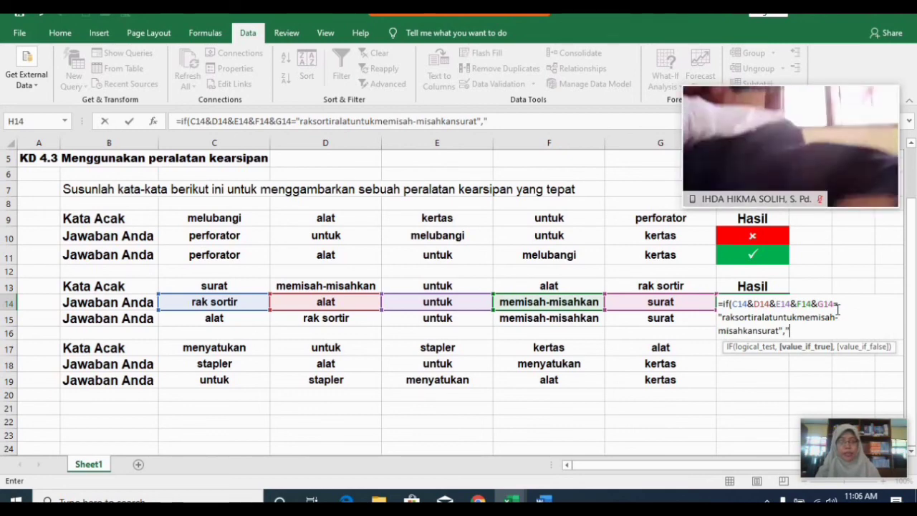
pyautogui.write('enar')
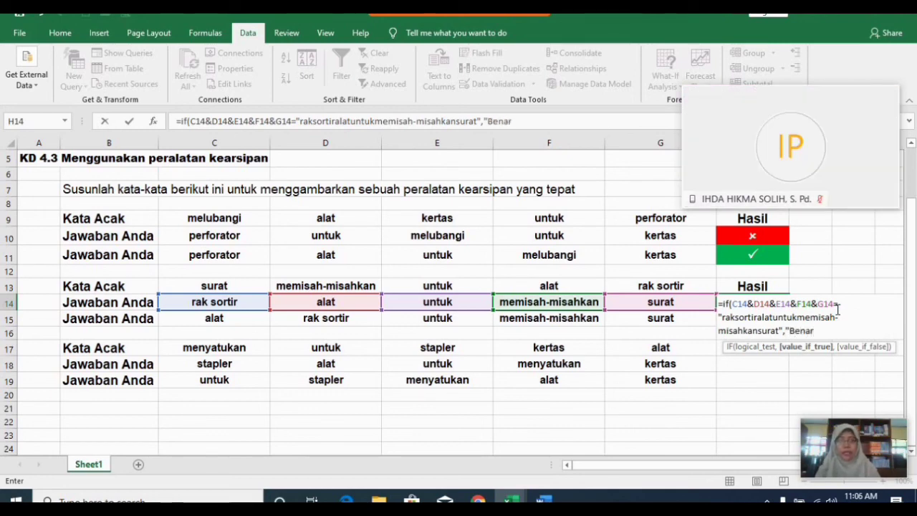
pyautogui.write('"')
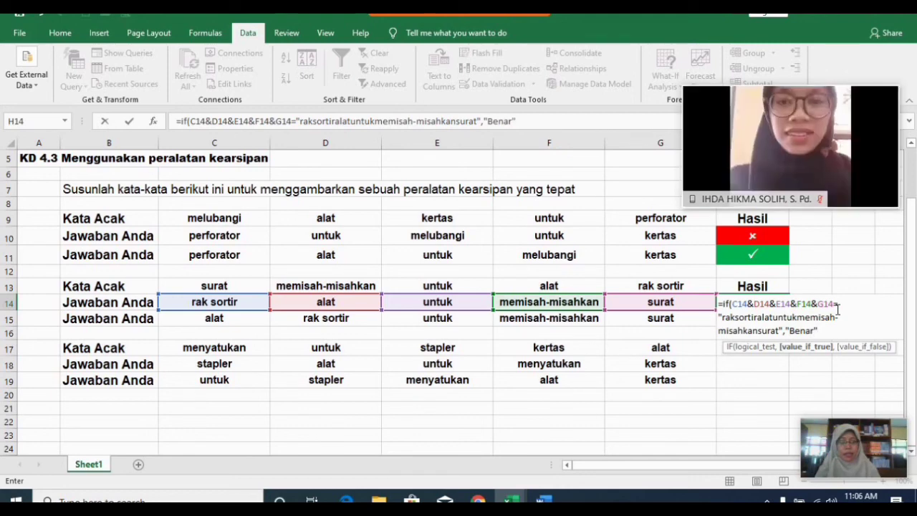
pyautogui.write(',"Coba ')
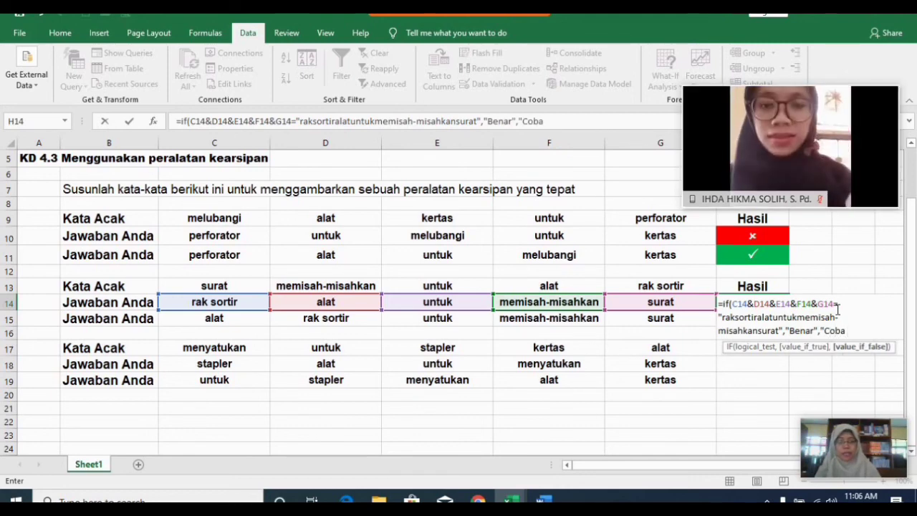
pyautogui.write('lagi")')
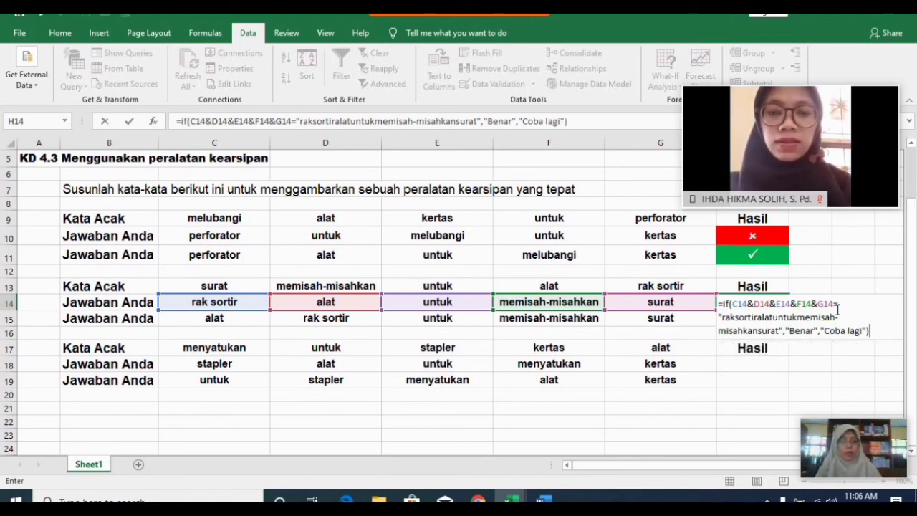
pyautogui.press('Return')
pyautogui.press('Up')
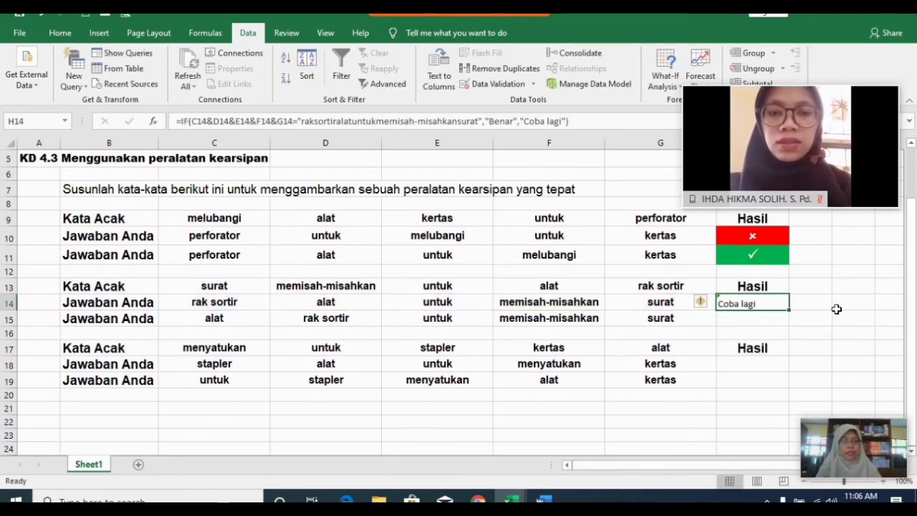
pyautogui.moveTo(837, 309); pyautogui.dragTo(792, 301)
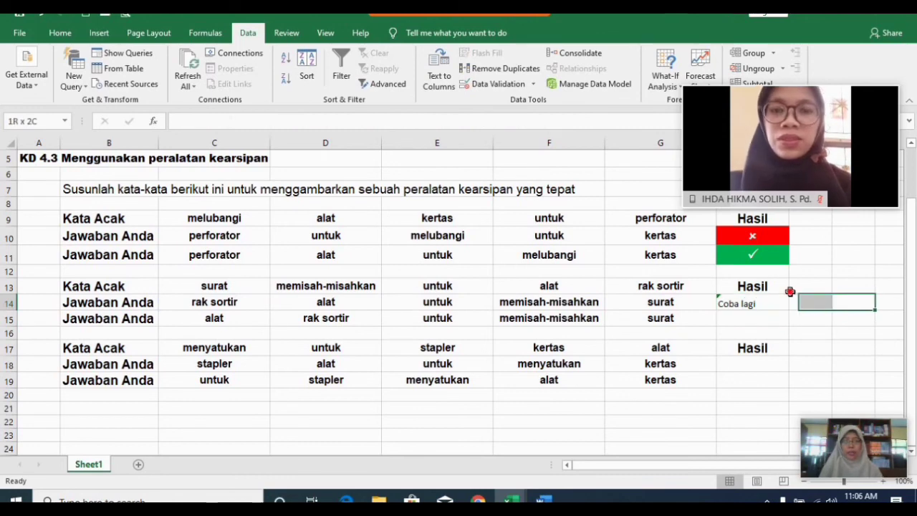
pyautogui.click(805, 334)
pyautogui.click(756, 302)
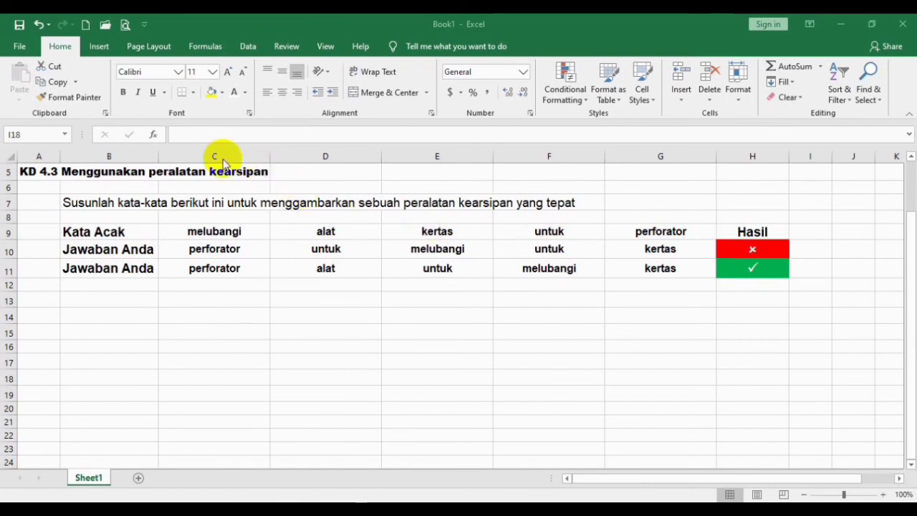
# - Select Hasil cell H11 and open the Symbol dialog
pyautogui.click(741, 260)
pyautogui.click(742, 261)
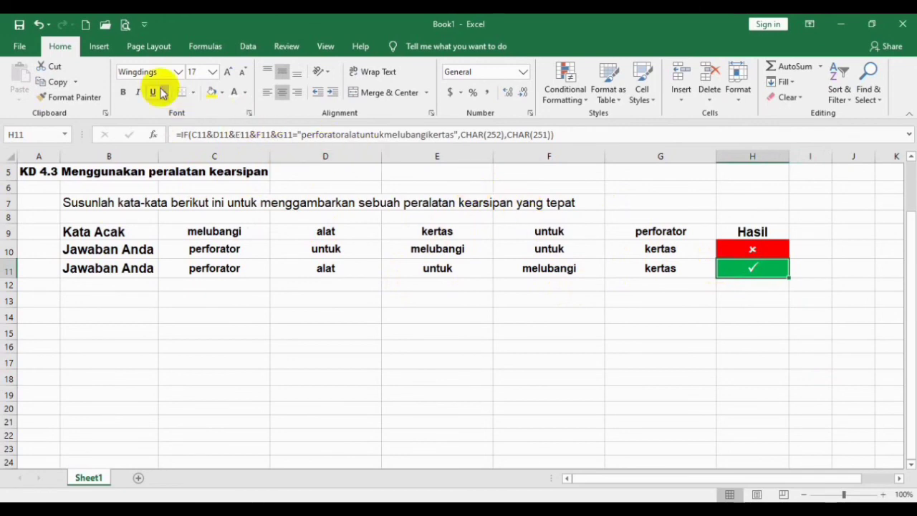
pyautogui.click(99, 48)
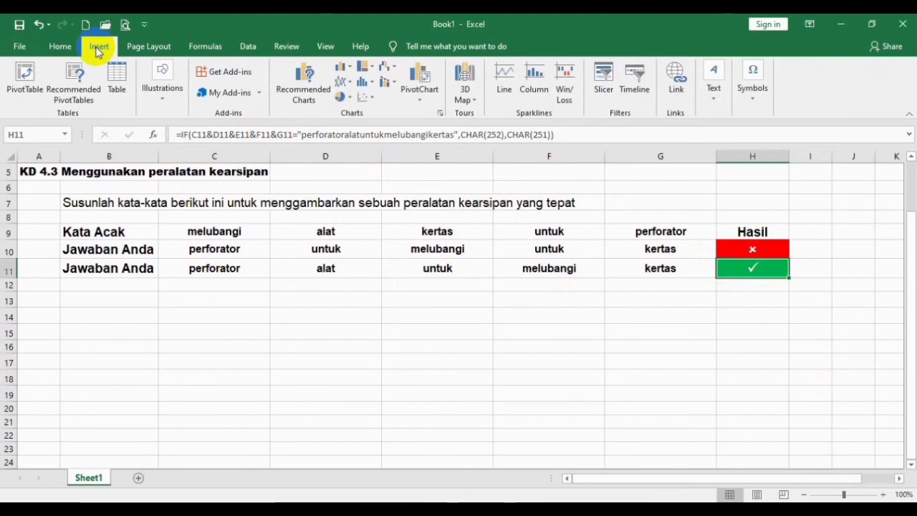
pyautogui.click(752, 85)
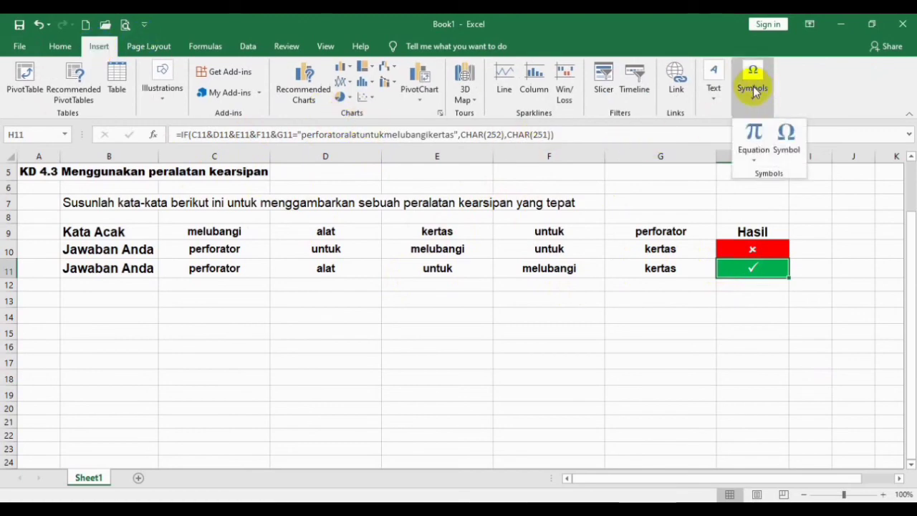
pyautogui.click(786, 140)
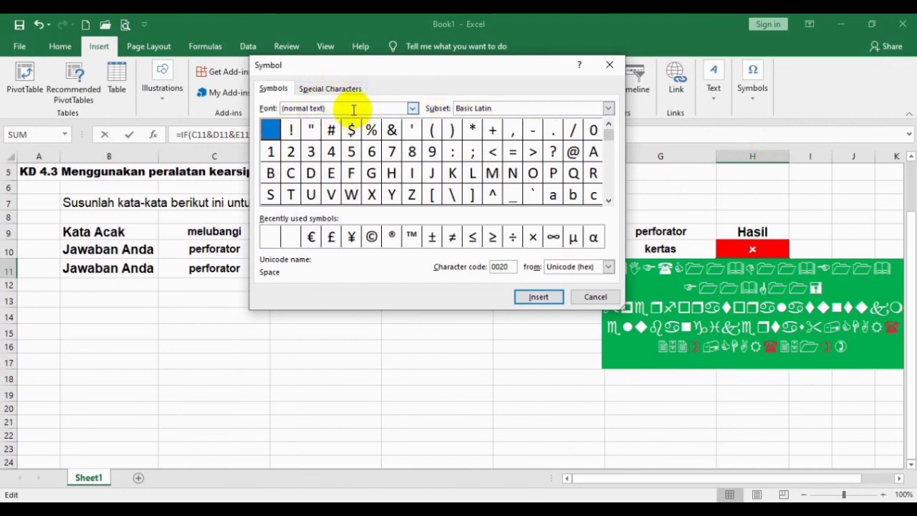
# - Set the font in the Symbol dialog to Wingdings
pyautogui.press('BackSpace')
pyautogui.press('BackSpace')
pyautogui.press('BackSpace')
pyautogui.press('BackSpace')
pyautogui.press('BackSpace')
pyautogui.press('BackSpace')
pyautogui.press('BackSpace')
pyautogui.press('BackSpace')
pyautogui.press('BackSpace')
pyautogui.press('BackSpace')
pyautogui.press('BackSpace')
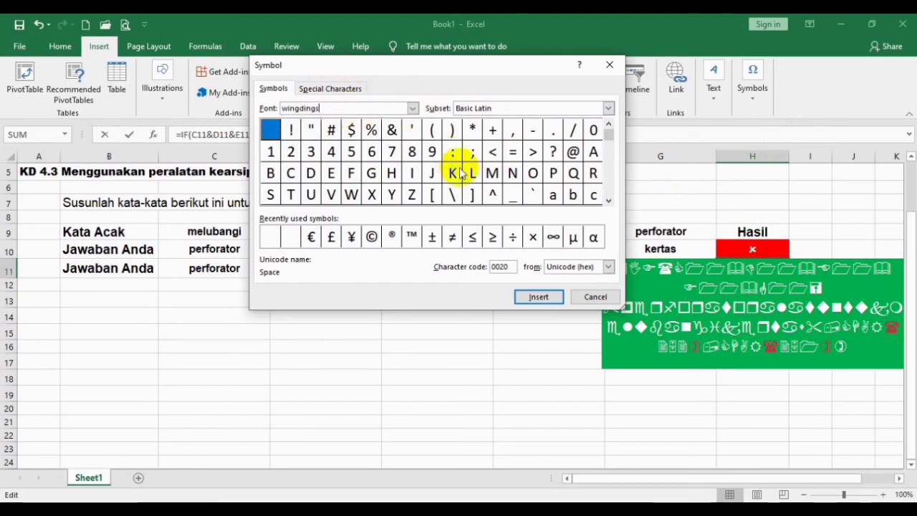
pyautogui.press('Return')
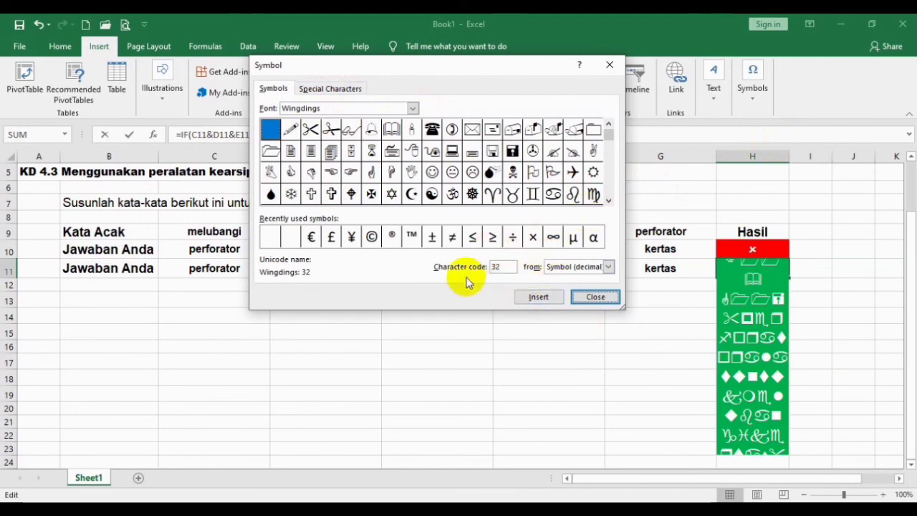
# - Look up Wingdings decimal character codes 252 and 251, moving the Symbol dialog clear of the formula
pyautogui.click(502, 266)
pyautogui.moveTo(478, 72); pyautogui.dragTo(433, 188)
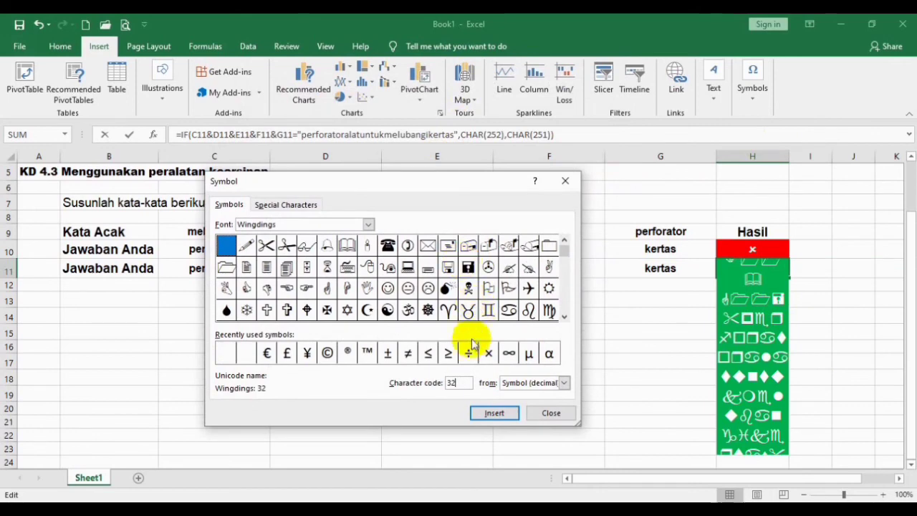
pyautogui.press('BackSpace')
pyautogui.press('BackSpace')
pyautogui.write('252')
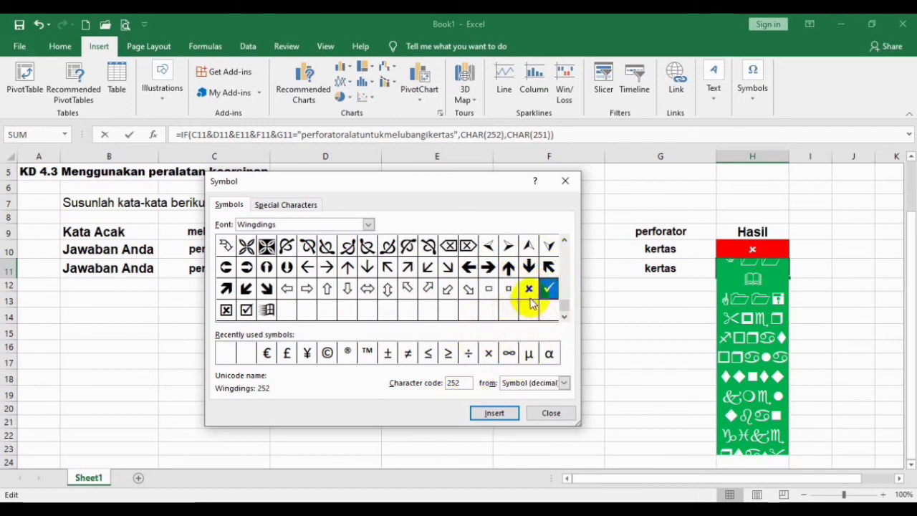
pyautogui.click(463, 385)
pyautogui.write('1')
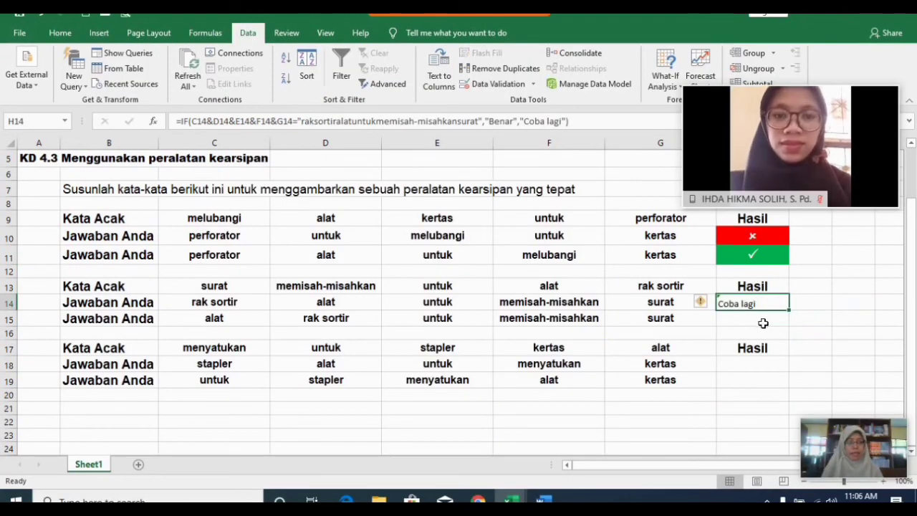
pyautogui.click(763, 323)
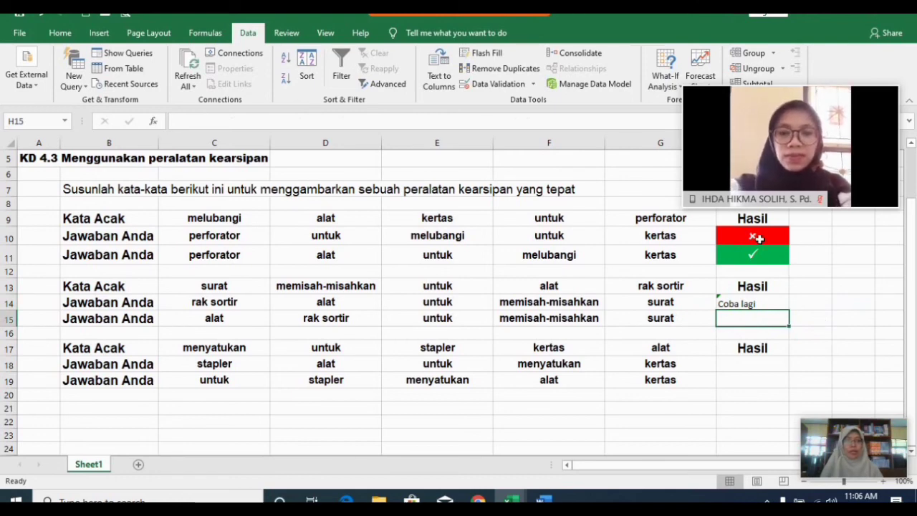
pyautogui.click(731, 299)
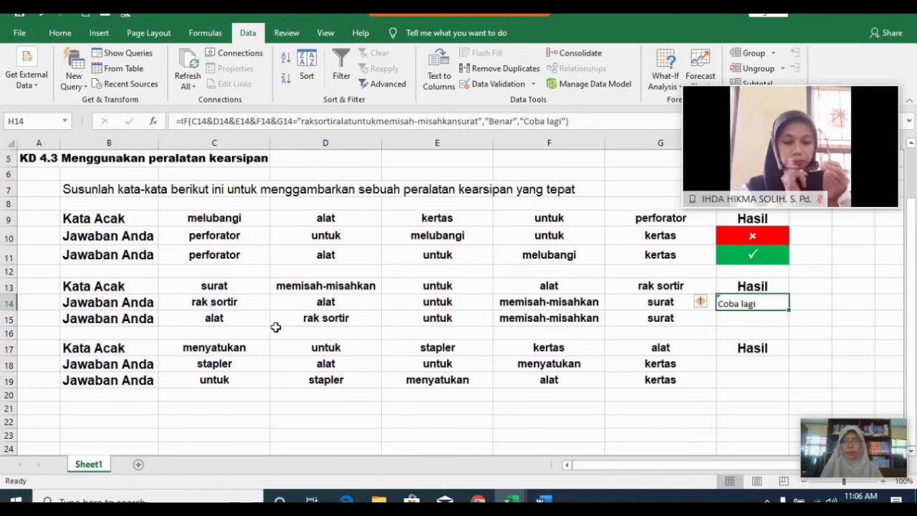
pyautogui.click(766, 322)
pyautogui.click(821, 329)
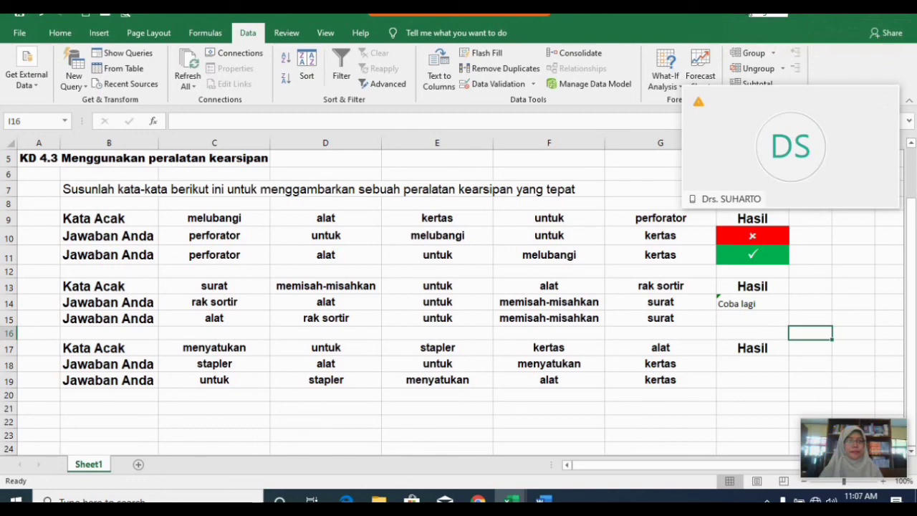
# - Stop sharing the spreadsheet application in the online meeting
pyautogui.click(767, 12)
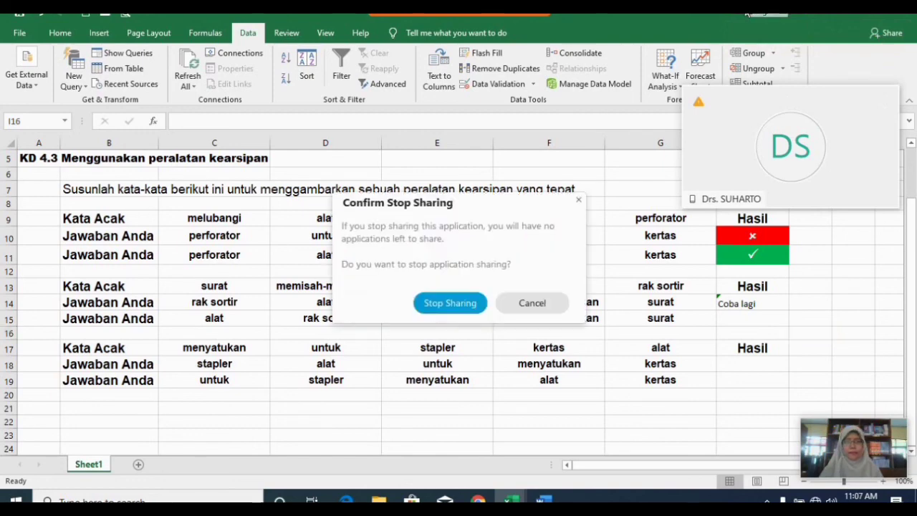
pyautogui.click(440, 303)
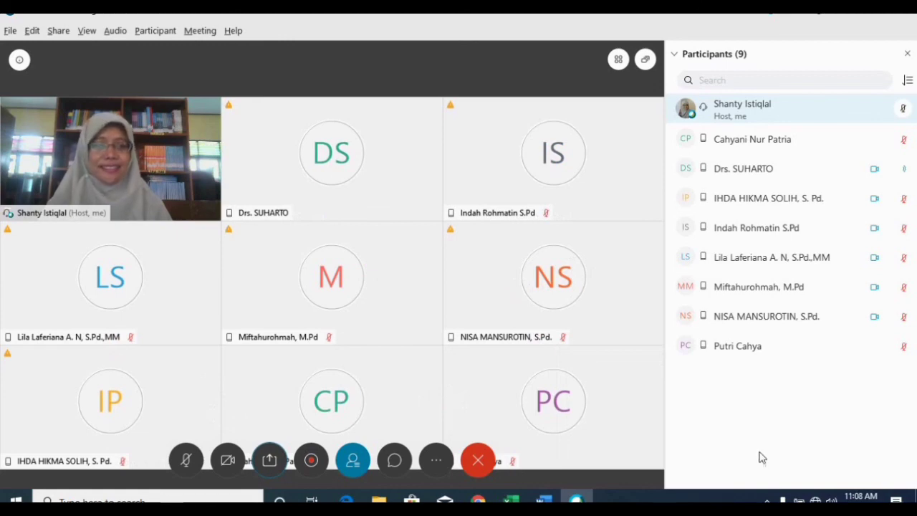
pyautogui.click(767, 500)
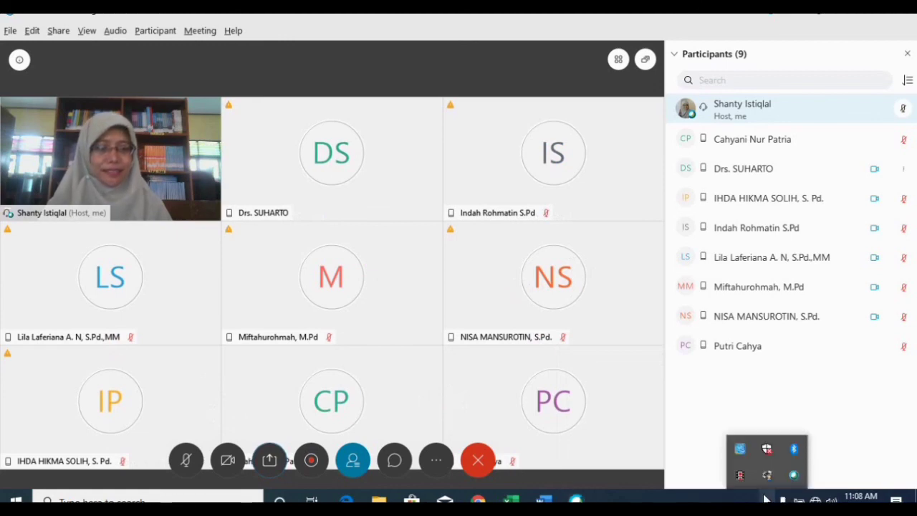
pyautogui.click(739, 475)
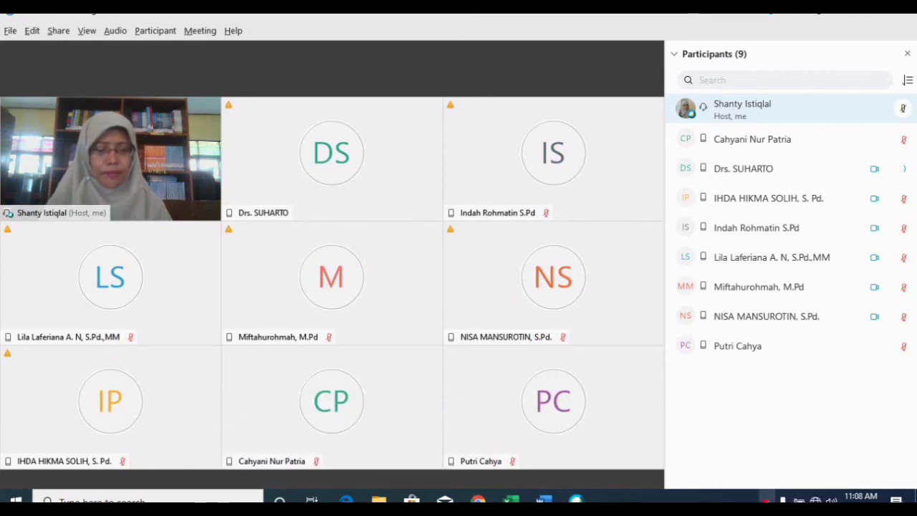
pyautogui.click(766, 498)
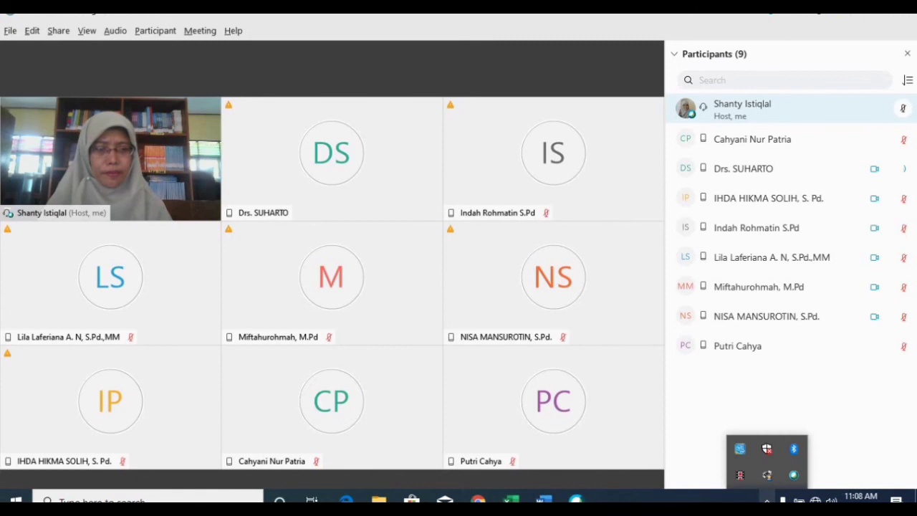